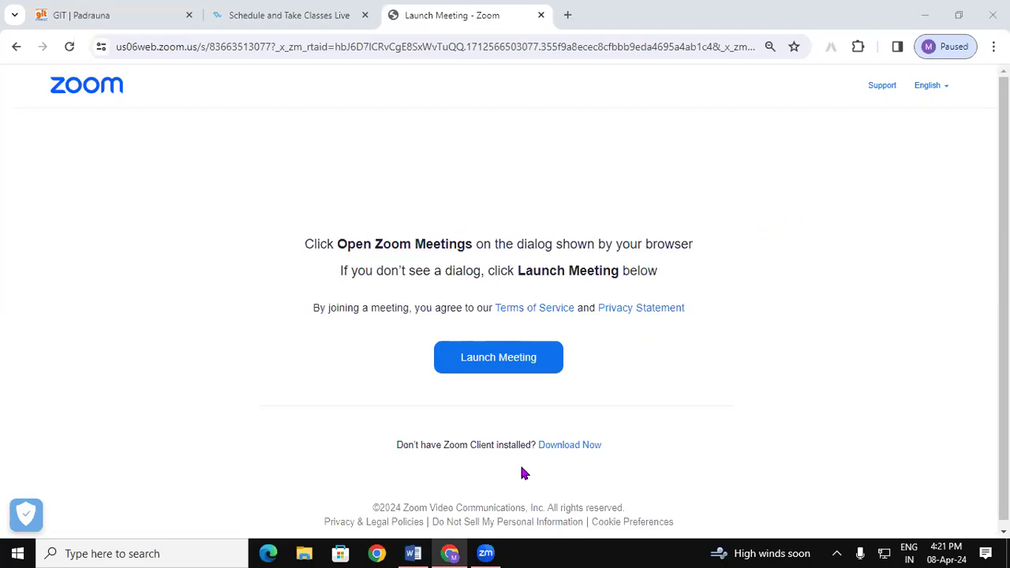
Switch from the Zoom launch page in Chrome to the blank Word document
left_click(412, 553)
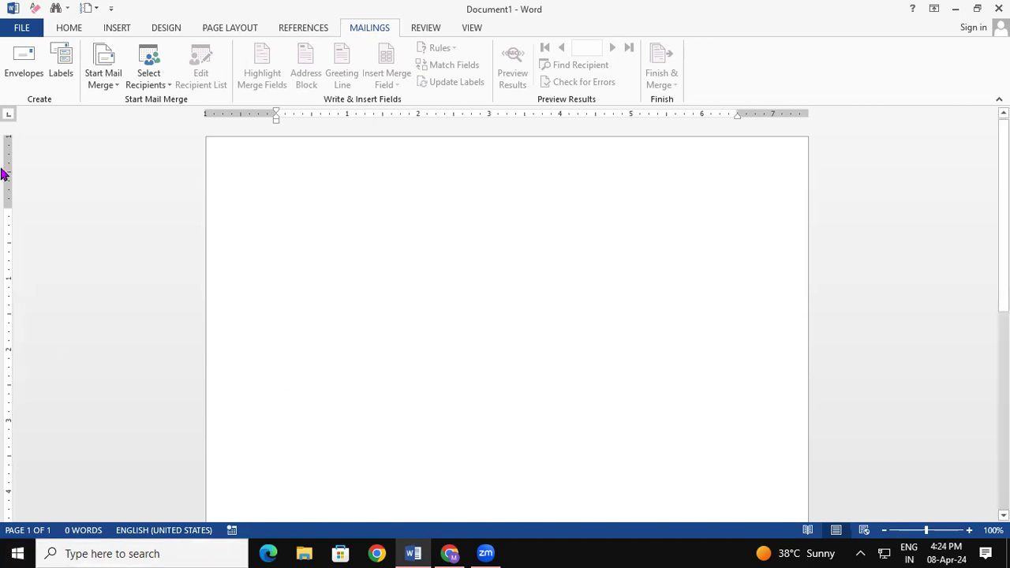
Open the Envelopes and Labels dialog from the Mailings tab
left_click(30, 75)
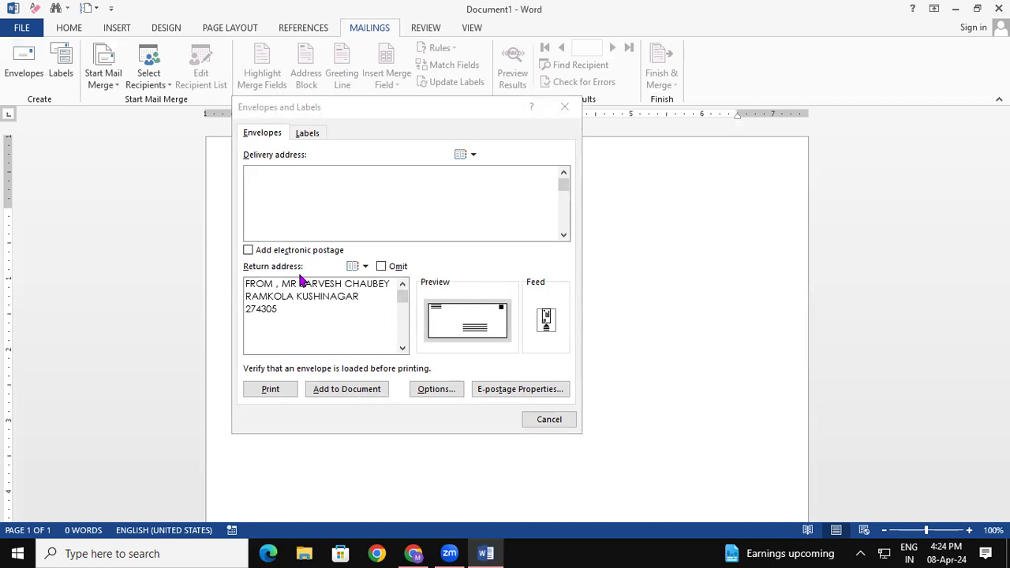
Clear the old return address and start the delivery address with a 'To,' heading
left_click_drag(292, 318, 241, 288)
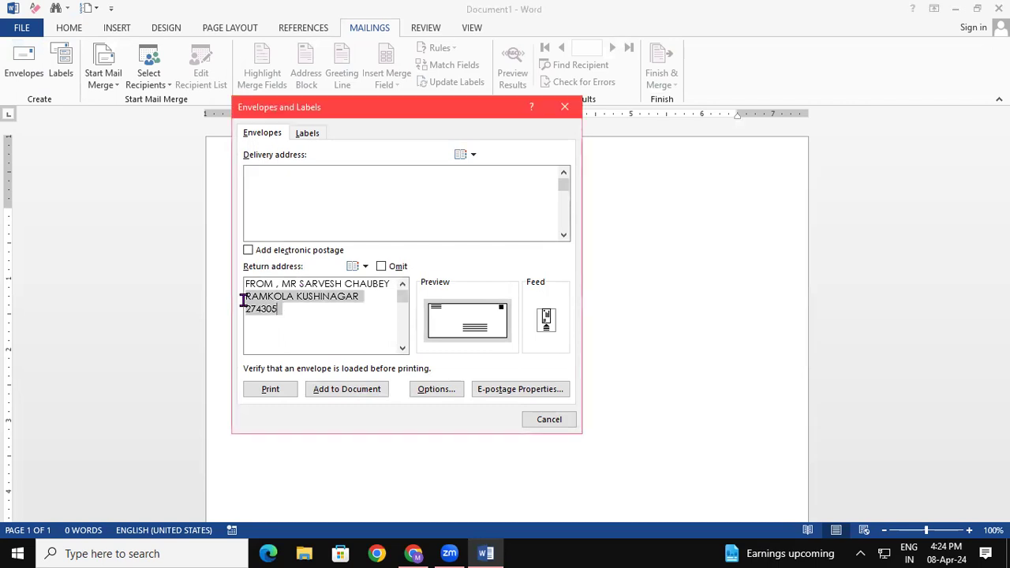
key("Delete")
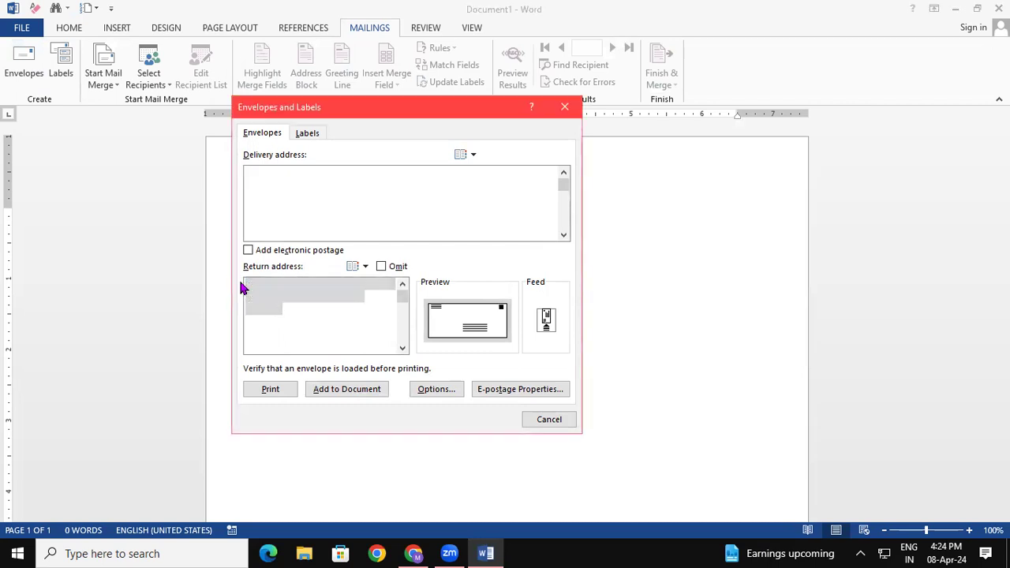
left_click(285, 178)
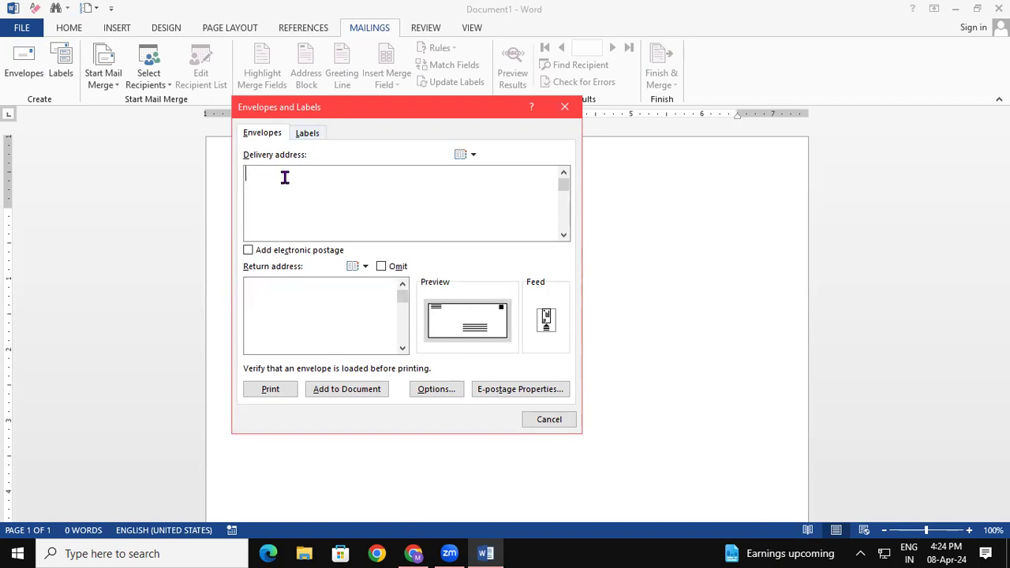
type("t")
key("BackSpace")
type("To,")
key("Return")
Add the recipient's name, correctly spelled town and pin code lines to the delivery address
type("Name")
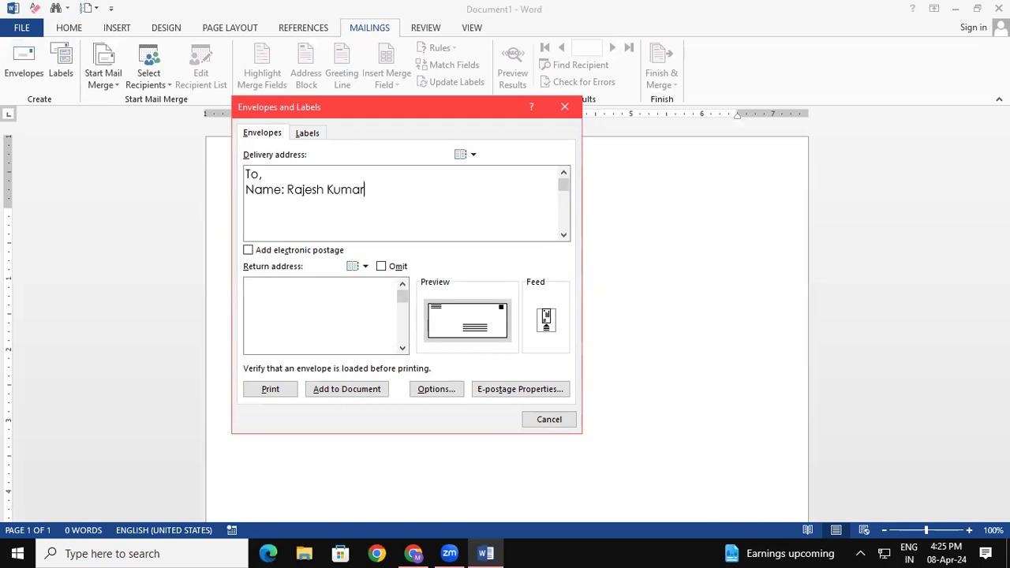
key("Return")
type("Add")
type(": ")
type("Gorkah")
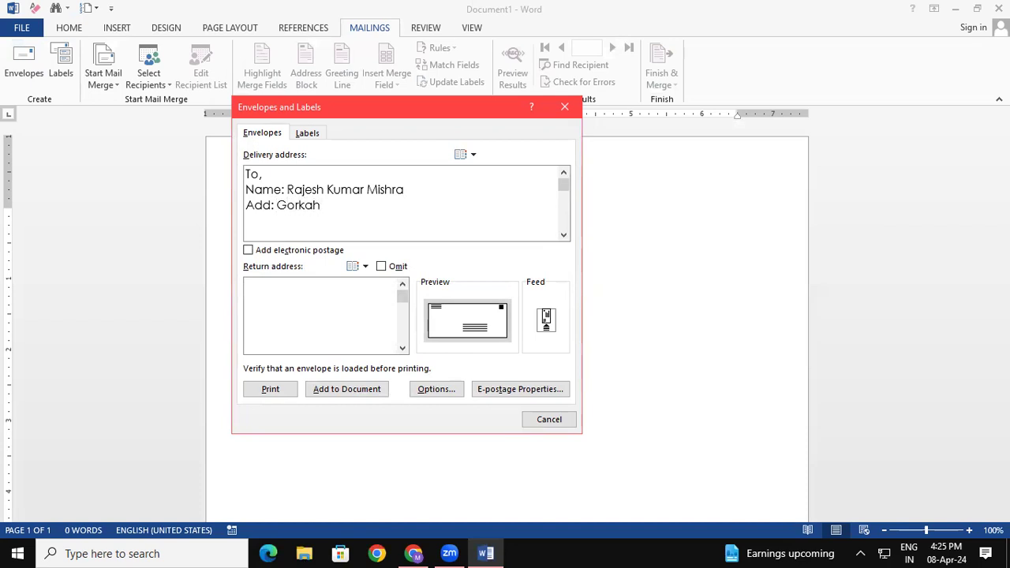
key("BackSpace")
key("BackSpace")
type("hpur")
key("Left")
key("Left")
key("Left")
key("Left")
key("Left")
type("a")
key("Right")
key("Right")
key("Right")
key("Right")
key("Right")
key("Return")
type("Pin")
type(" Code ")
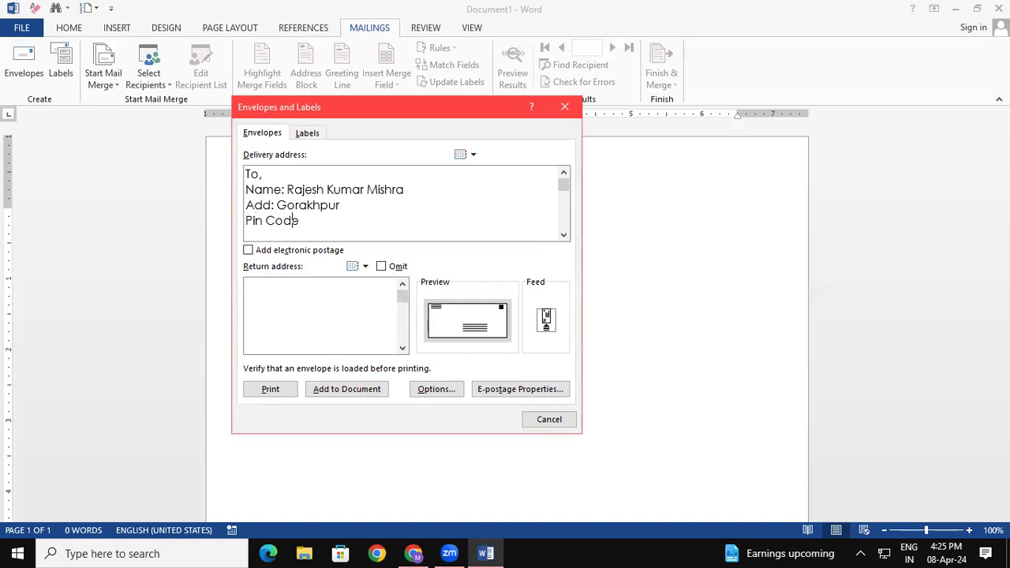
type(":274302")
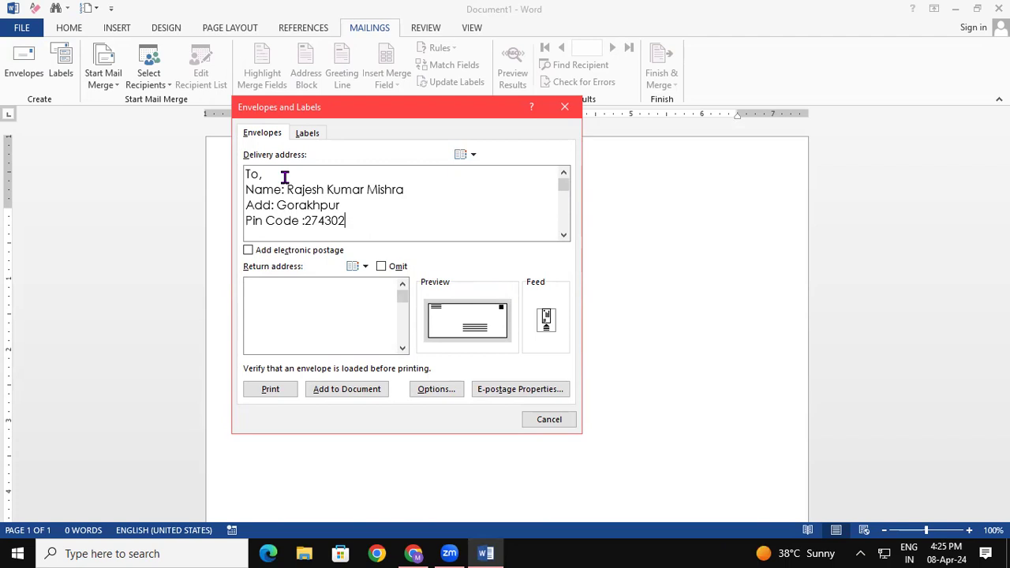
Fill the return address with 'From,' then the sender's name, town and pin code lines
left_click(291, 289)
type("Fro")
type("m")
type(",")
key("Return")
type("Name: ")
key("Return")
type("Add: ")
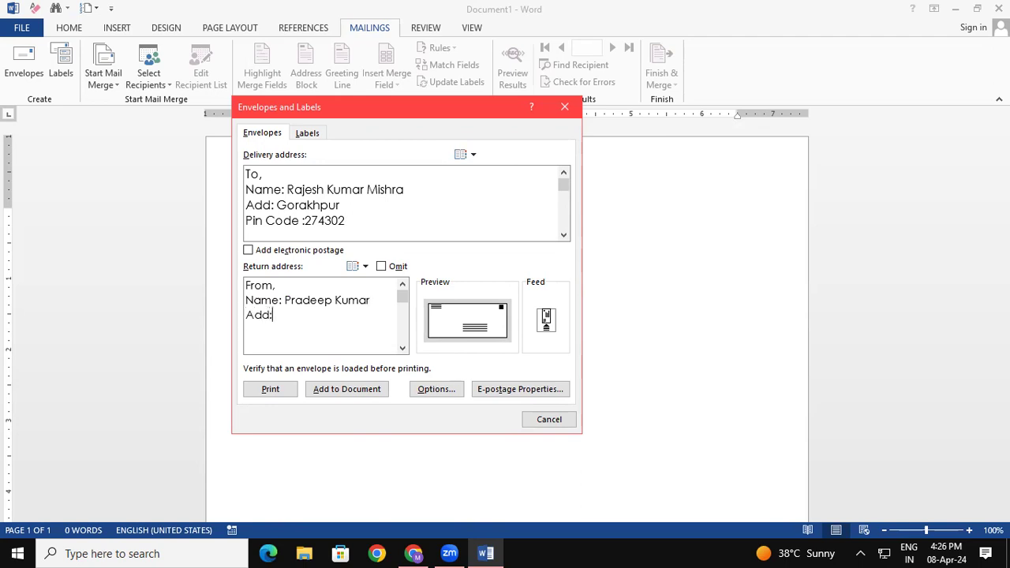
type("Padrauna")
key("Return")
type("Pin Code: 274304")
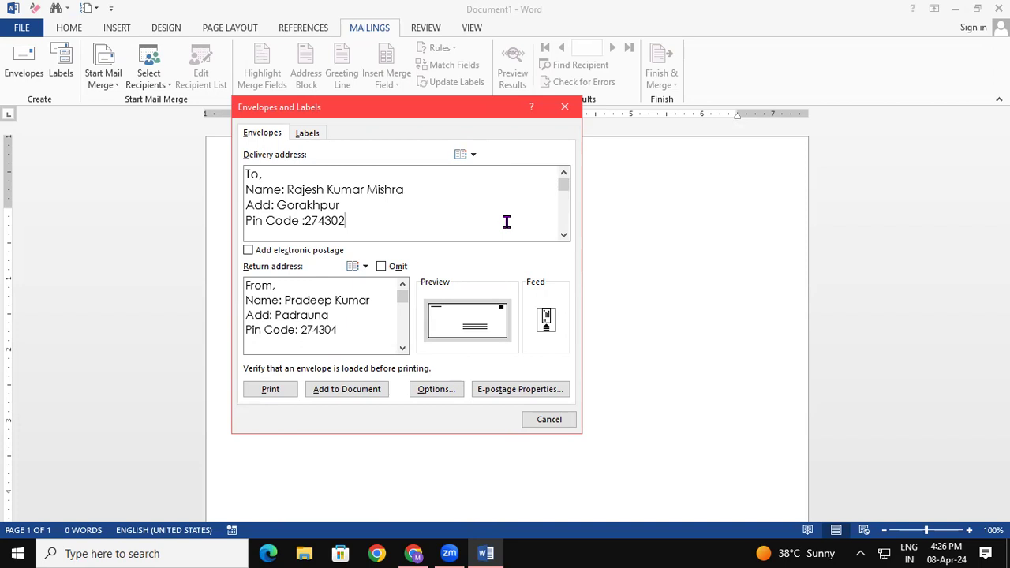
Add the envelope to the document, save the return address as default, and check the print preview
left_click(385, 393)
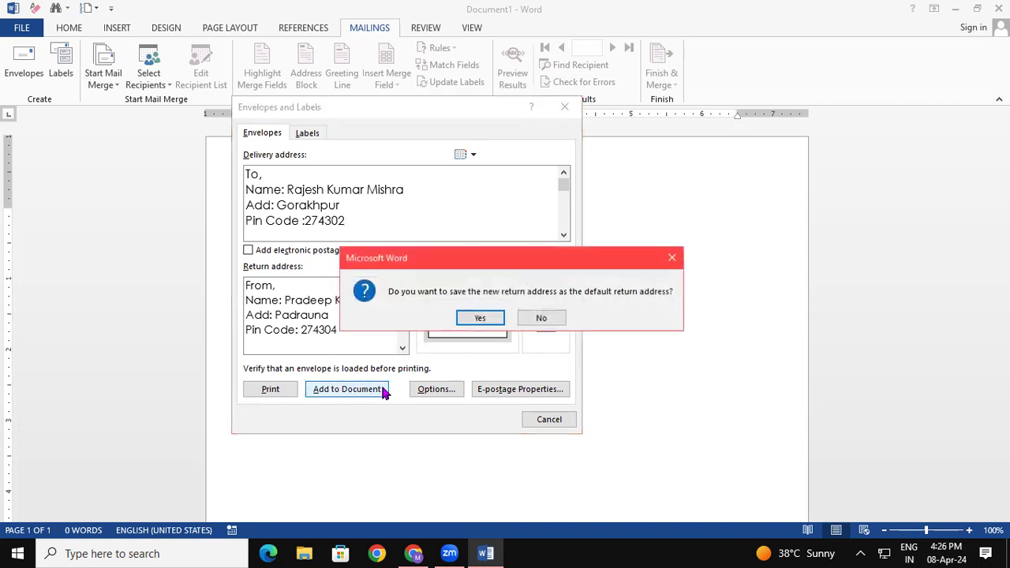
left_click(468, 316)
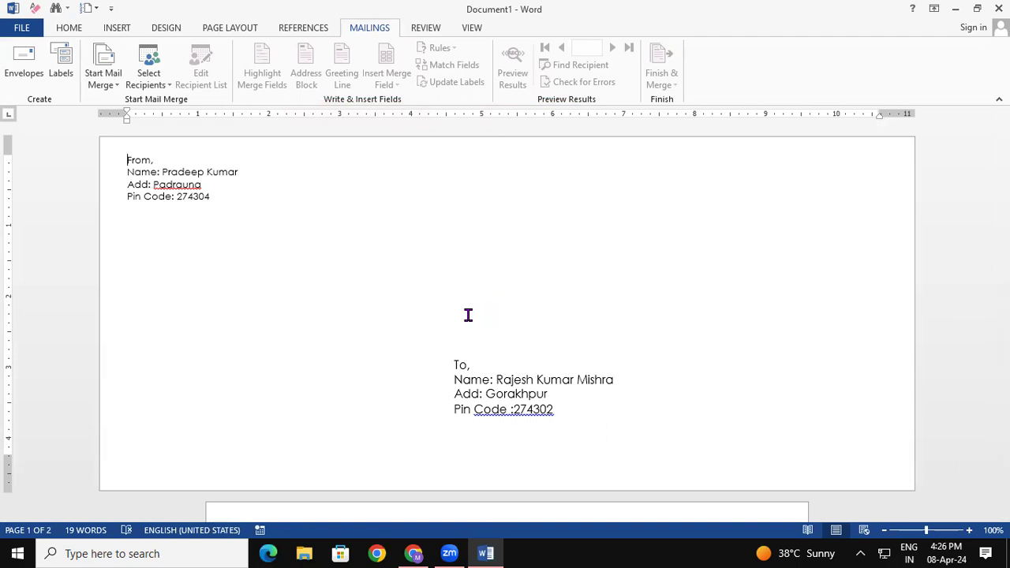
key("ctrl+p")
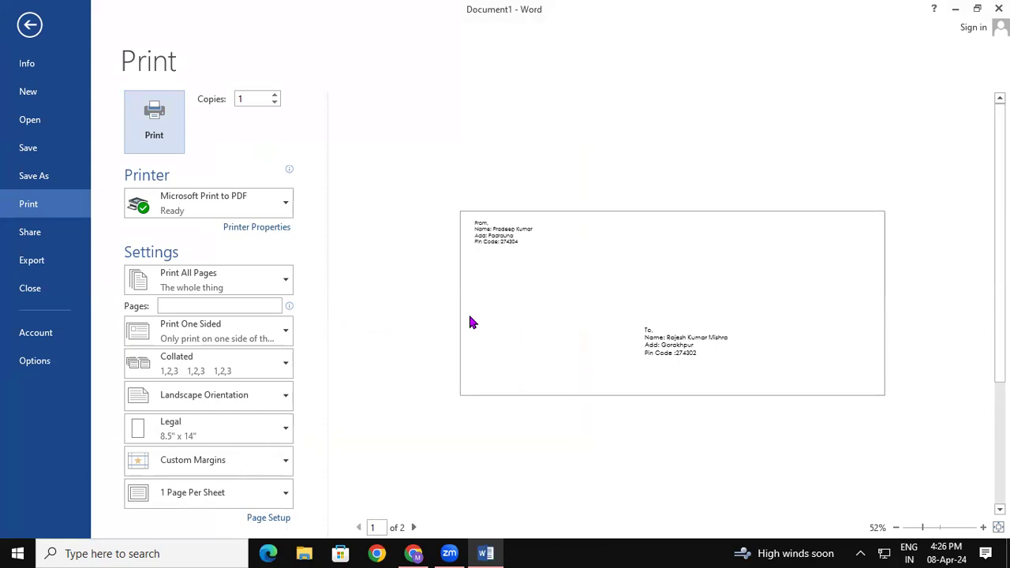
key("Escape")
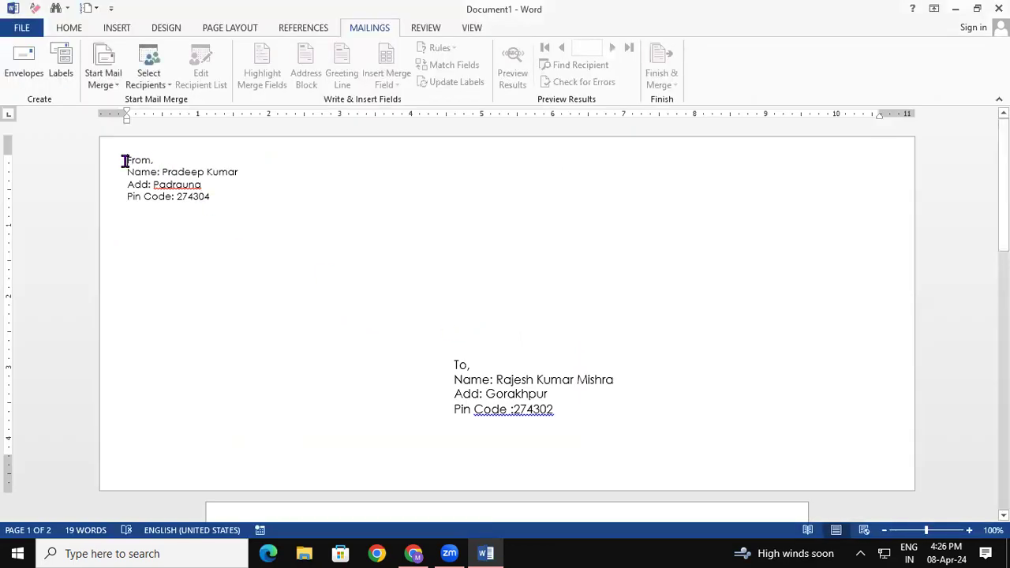
Enlarge the envelope's address text and add a space before the sender's town name
left_click_drag(124, 160, 221, 198)
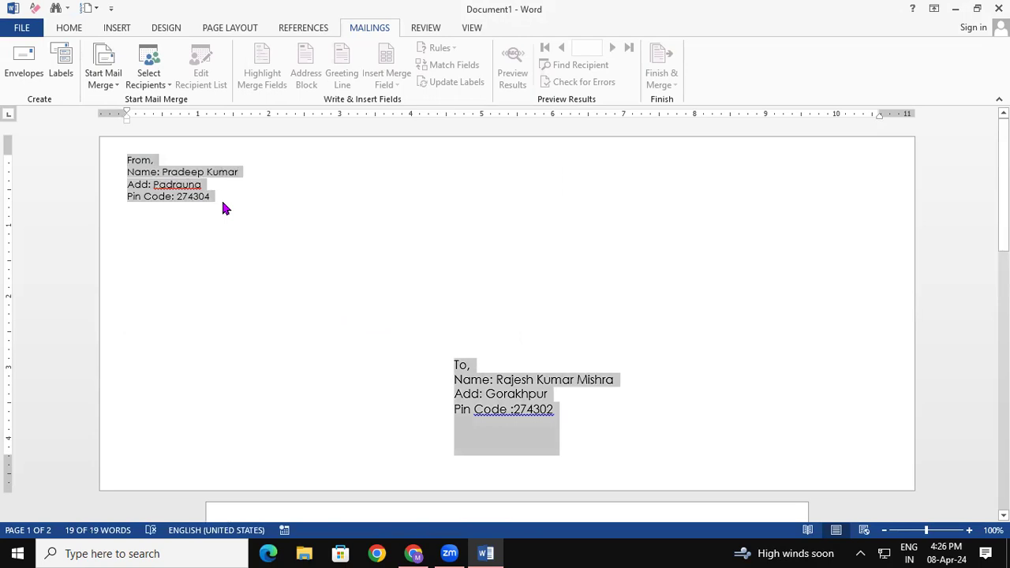
key("ctrl+shift+period")
key("ctrl+shift+period")
key("ctrl+shift+period")
key("ctrl+shift+period")
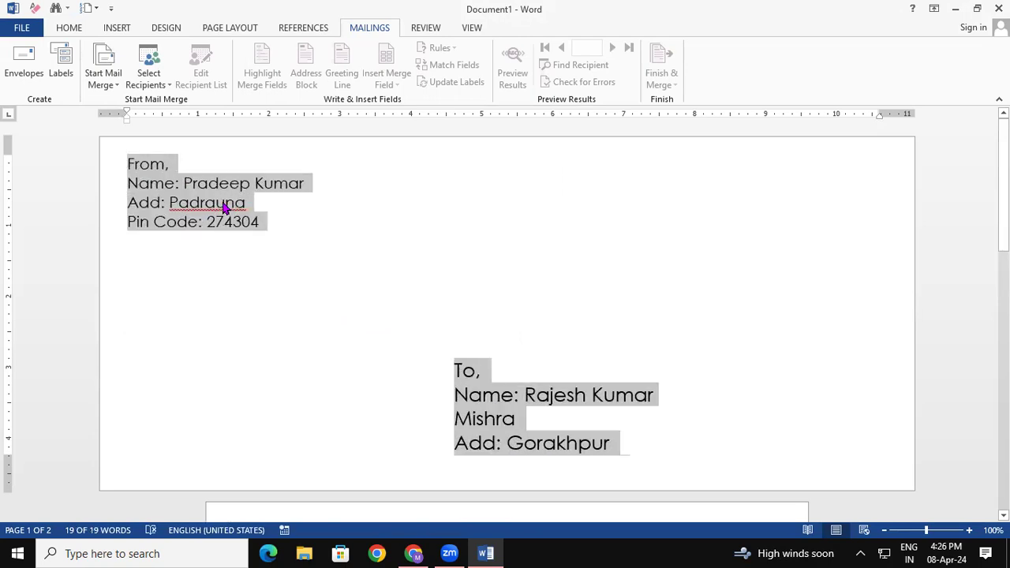
key("ctrl+shift+comma")
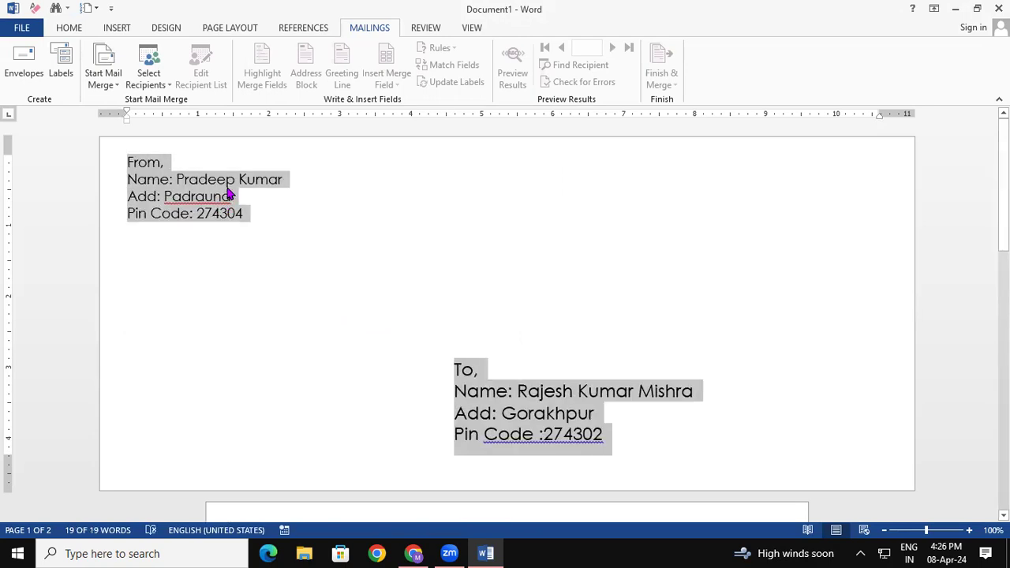
left_click(225, 196)
left_click(164, 197)
left_click(192, 196)
Ignore the spelling flag on the town and the grammar flag on the pin code, then preview printing
right_click(241, 203)
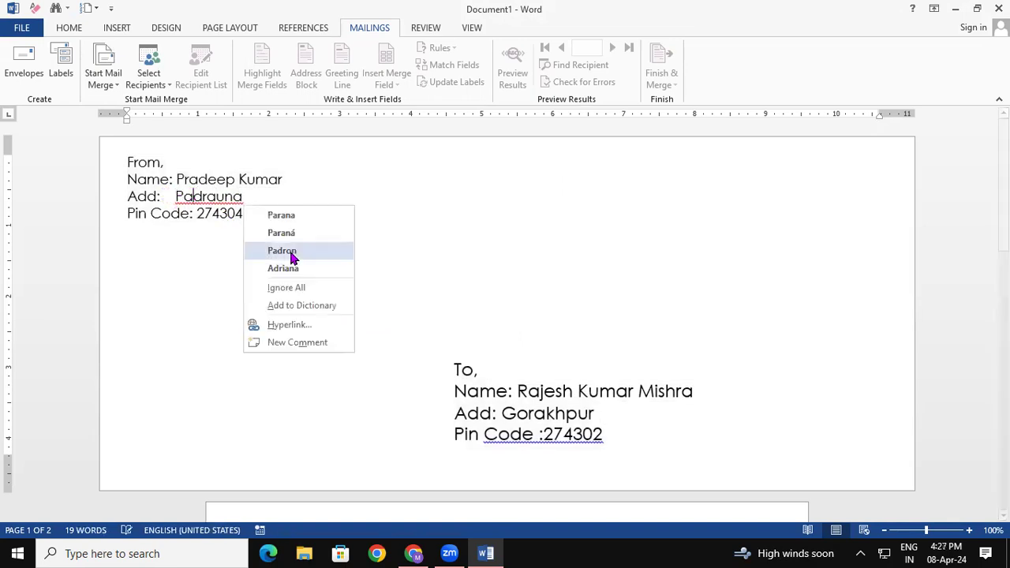
left_click(305, 288)
left_click(550, 442)
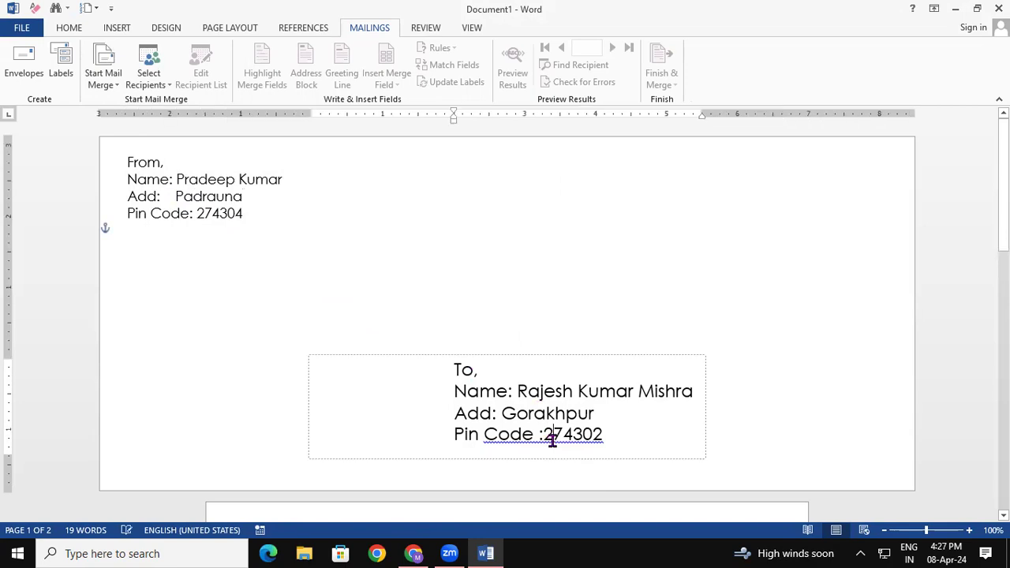
right_click(552, 441)
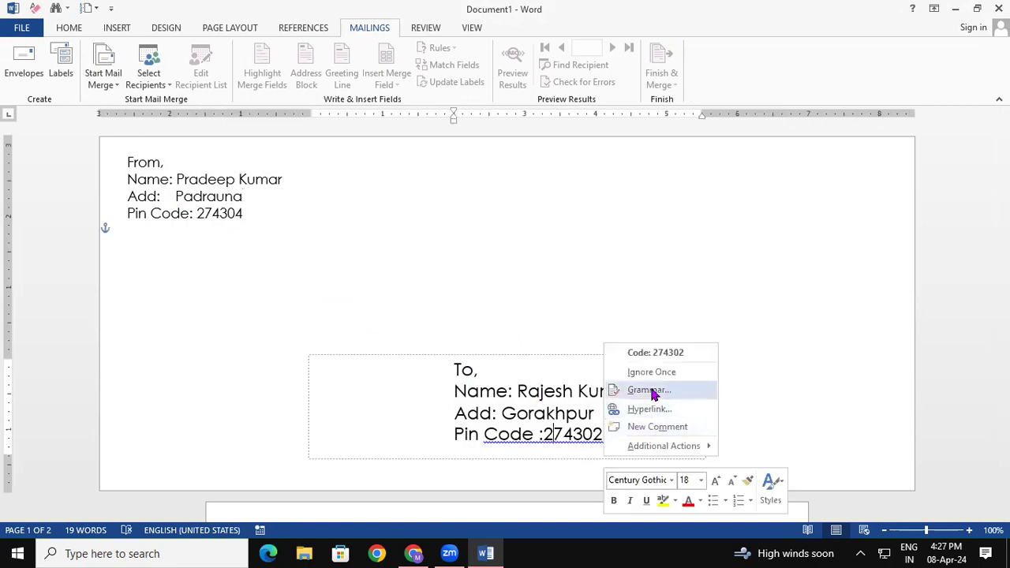
left_click(648, 390)
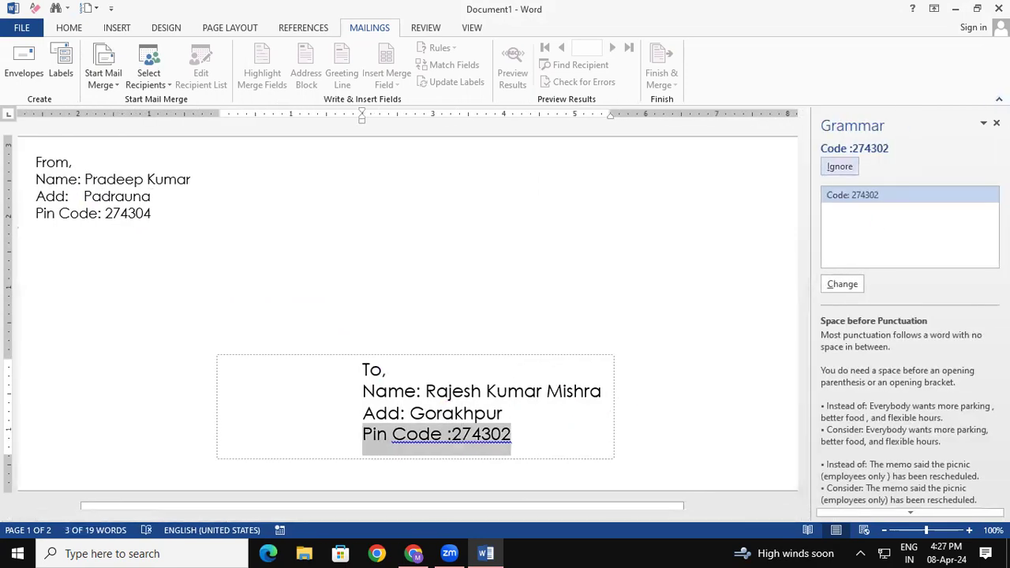
left_click(996, 122)
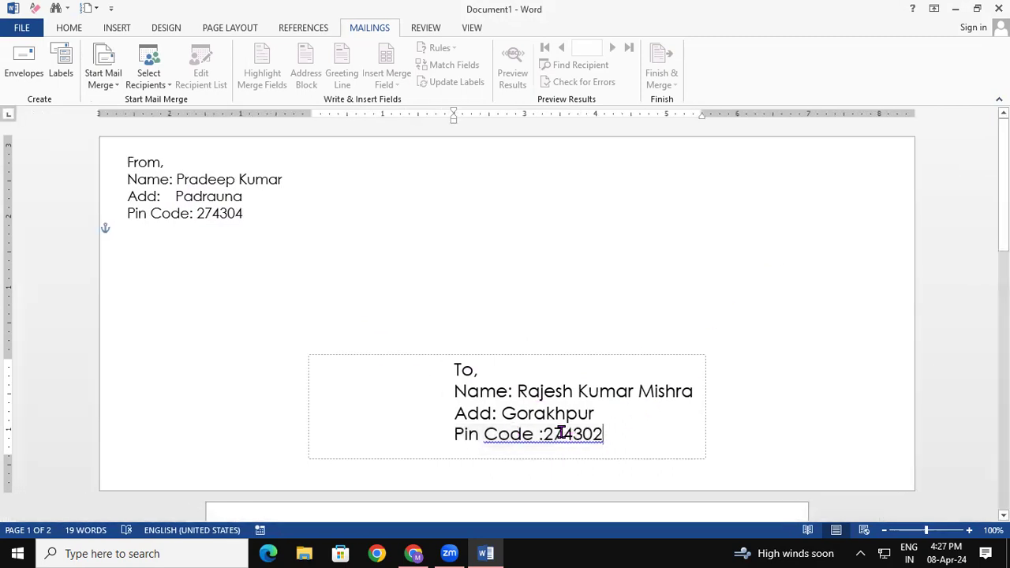
right_click(561, 434)
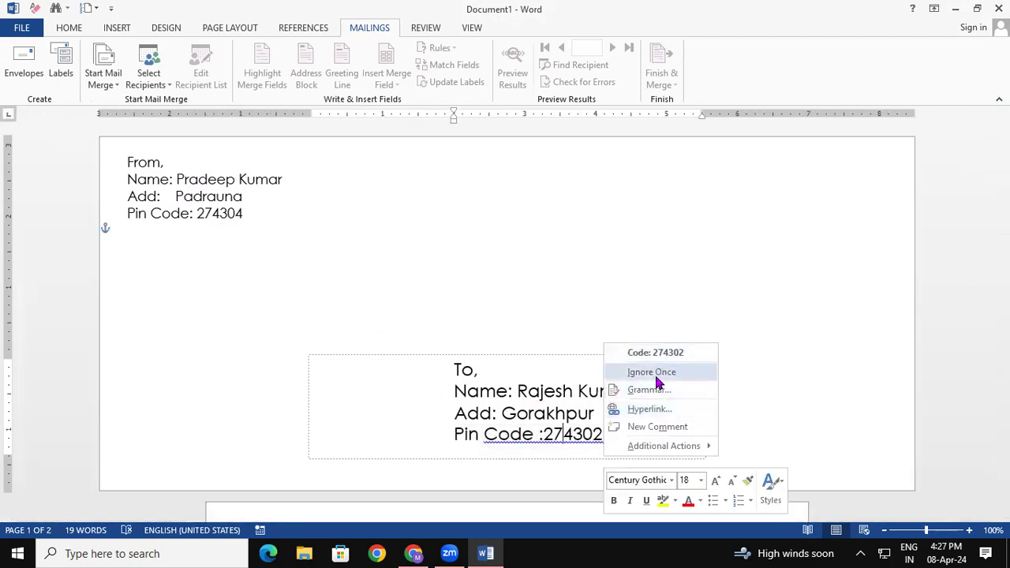
left_click(657, 375)
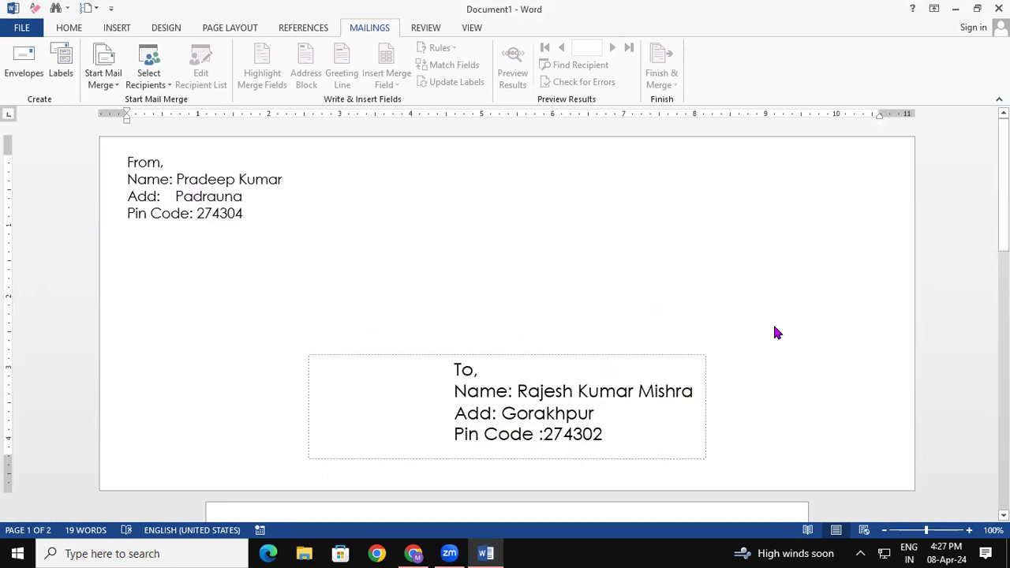
key("ctrl+p")
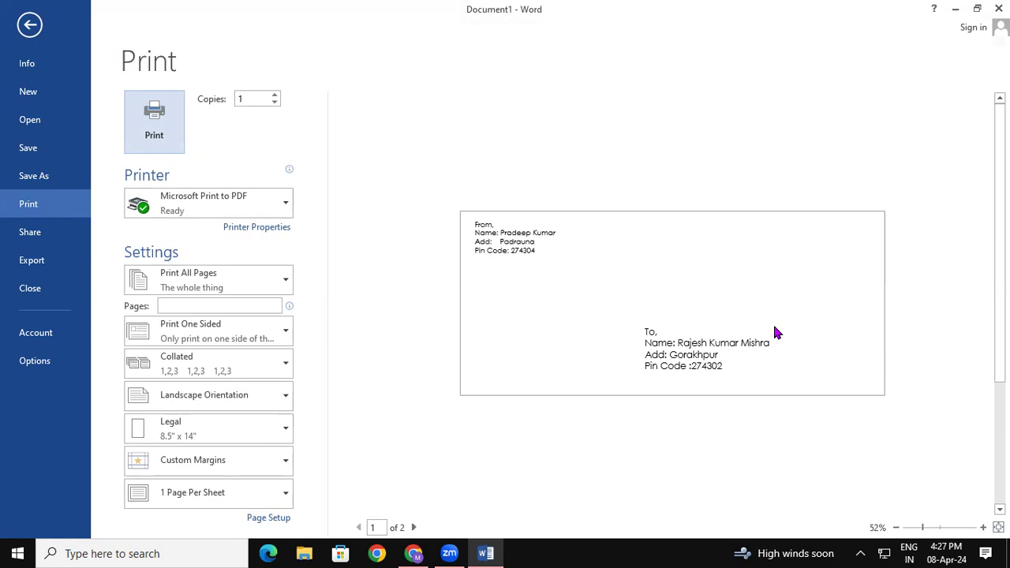
Return from print preview and select the sender's name, town and pin code lines
left_click(30, 24)
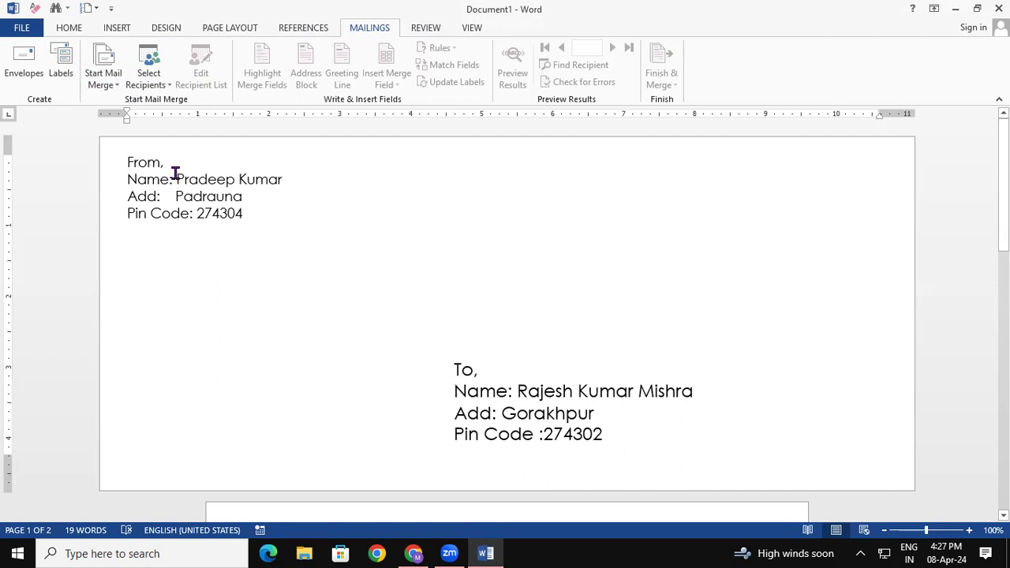
left_click_drag(180, 173, 267, 222)
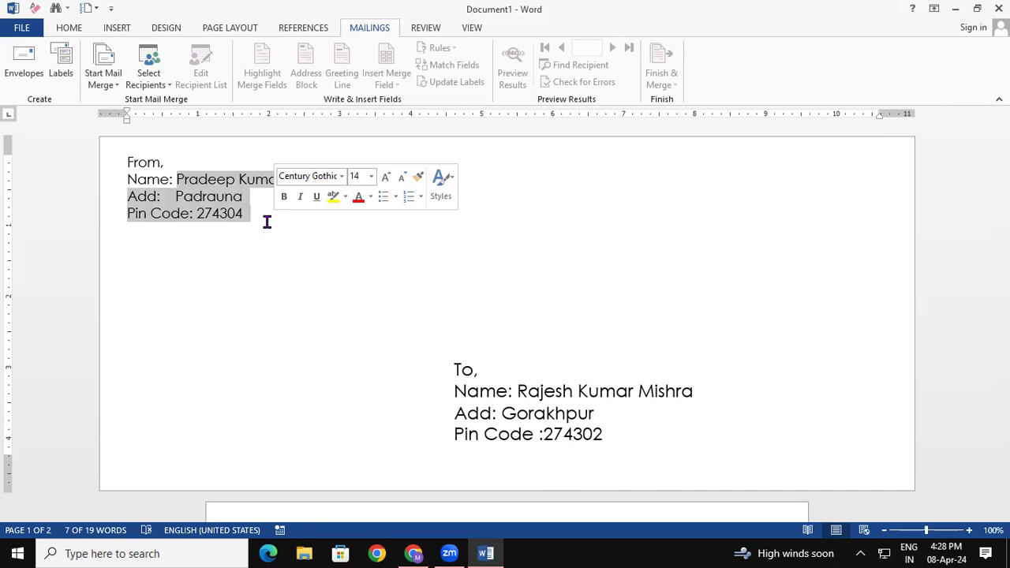
Push the sender's name and town values right after their labels, then reselect the From lines
left_click(260, 268)
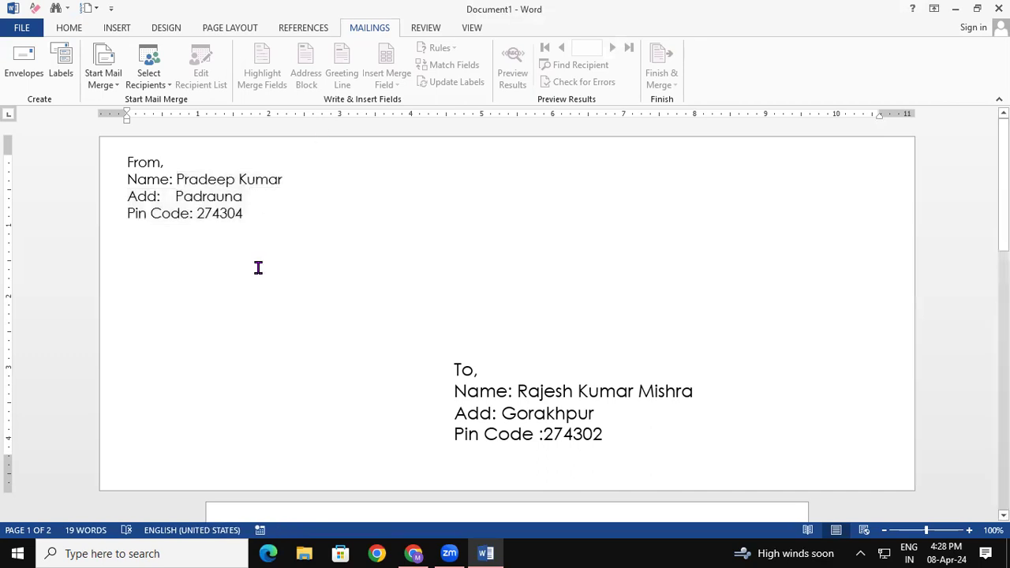
left_click(174, 180)
left_click(176, 197)
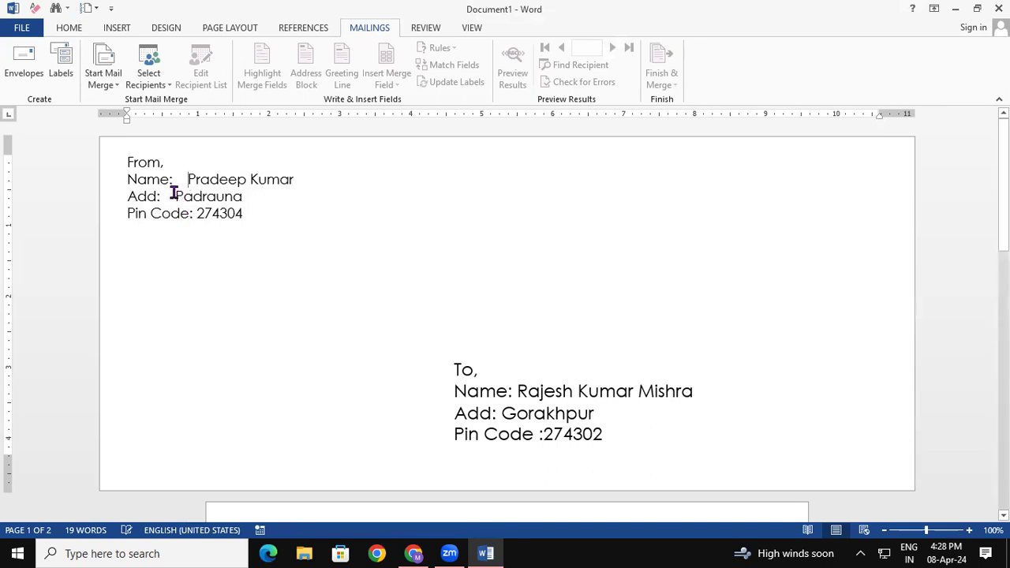
left_click(188, 182)
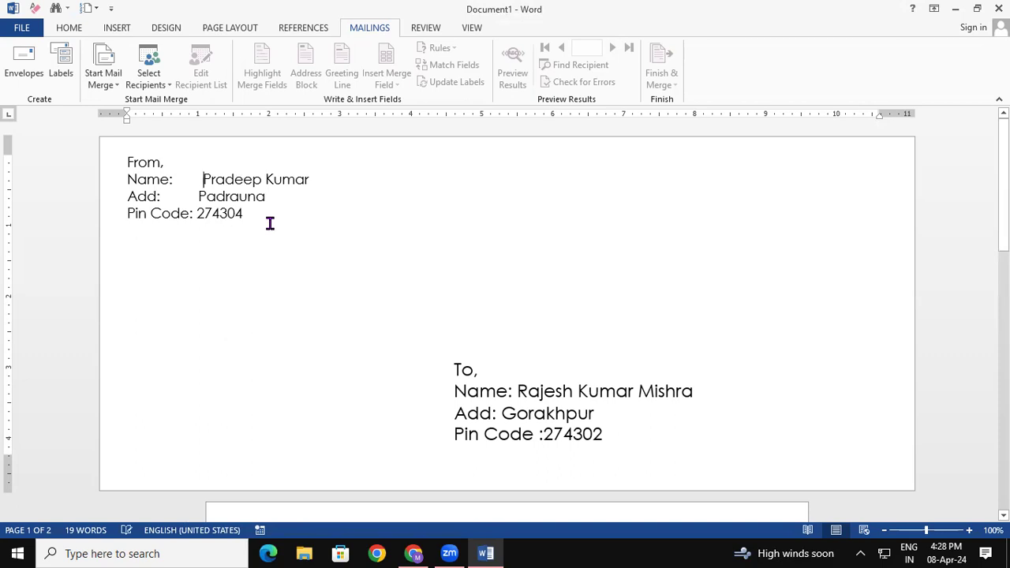
left_click_drag(230, 205, 169, 181)
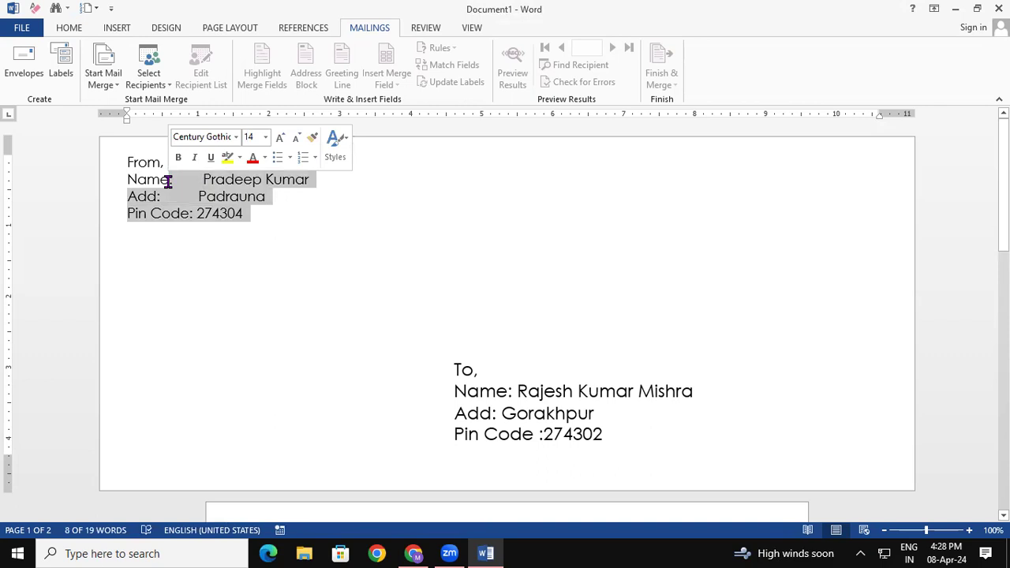
Select the recipient's Name, Add and Pin Code lines in the To block
mouse_move(623, 433)
left_mouse_down()
mouse_move(499, 410)
mouse_move(474, 373)
left_mouse_up()
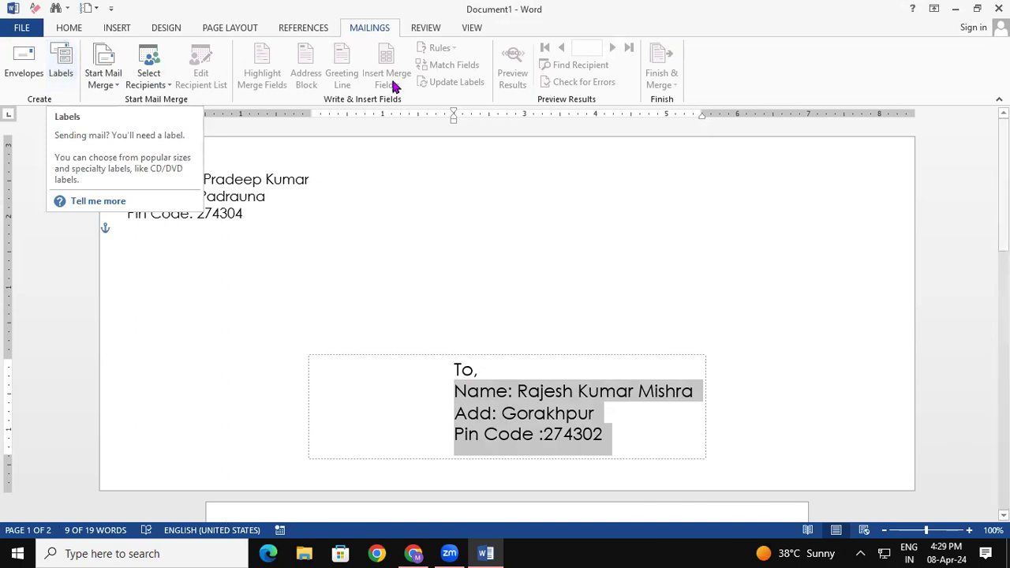
left_click(64, 77)
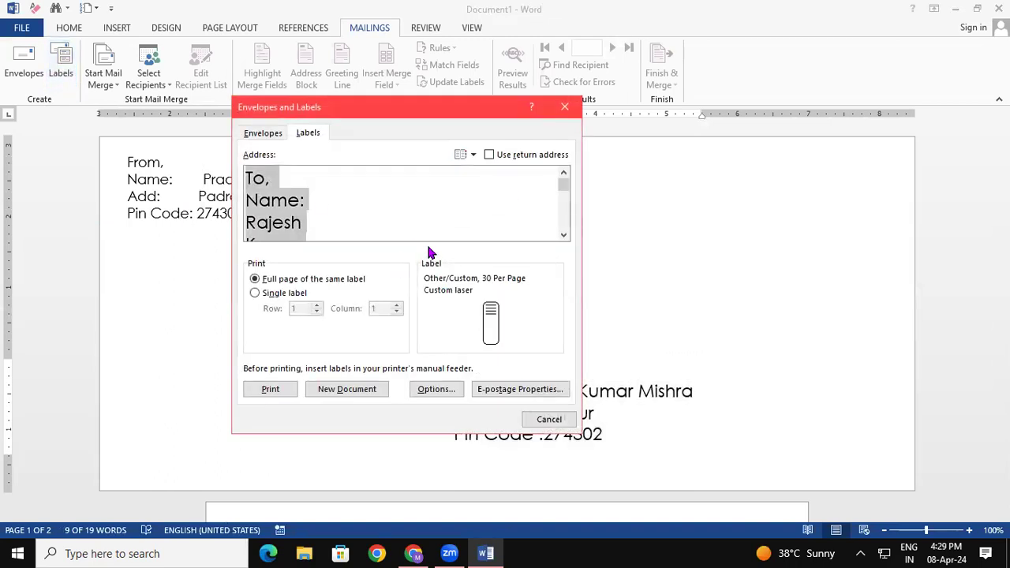
key("Delete")
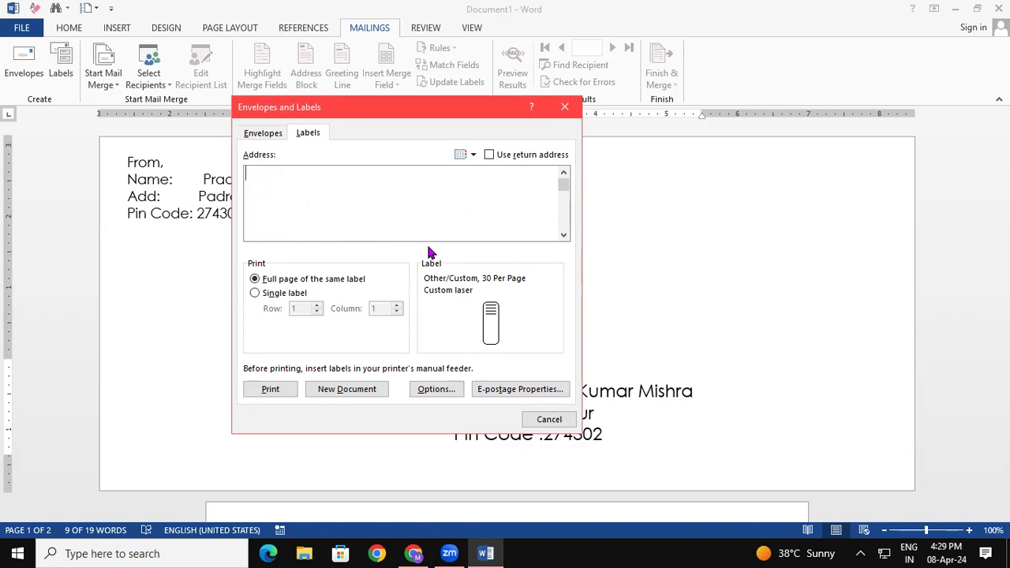
type("Oushk")
key("Return")
type("ar")
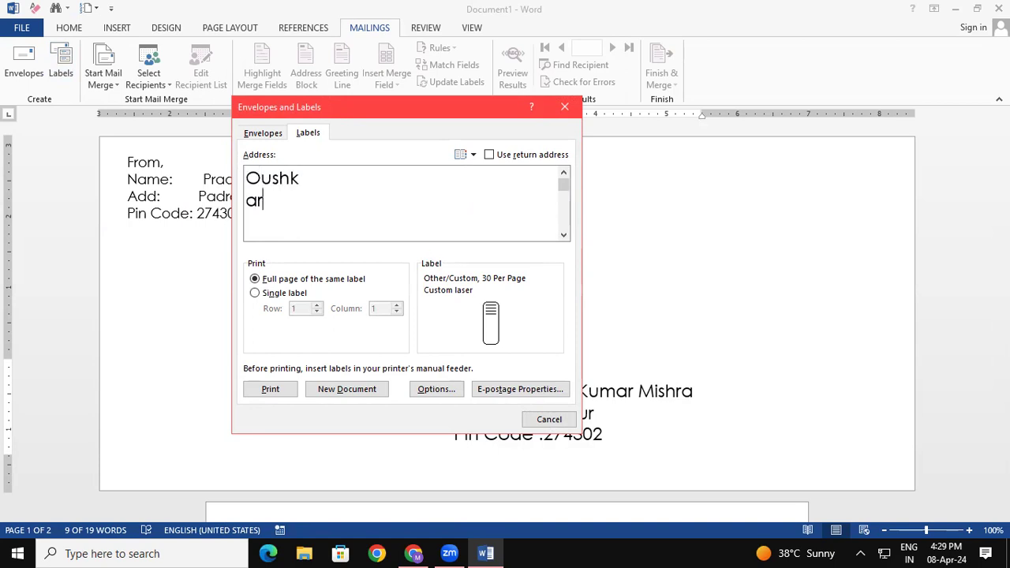
key("BackSpace")
key("BackSpace")
key("BackSpace")
key("BackSpace")
key("BackSpace")
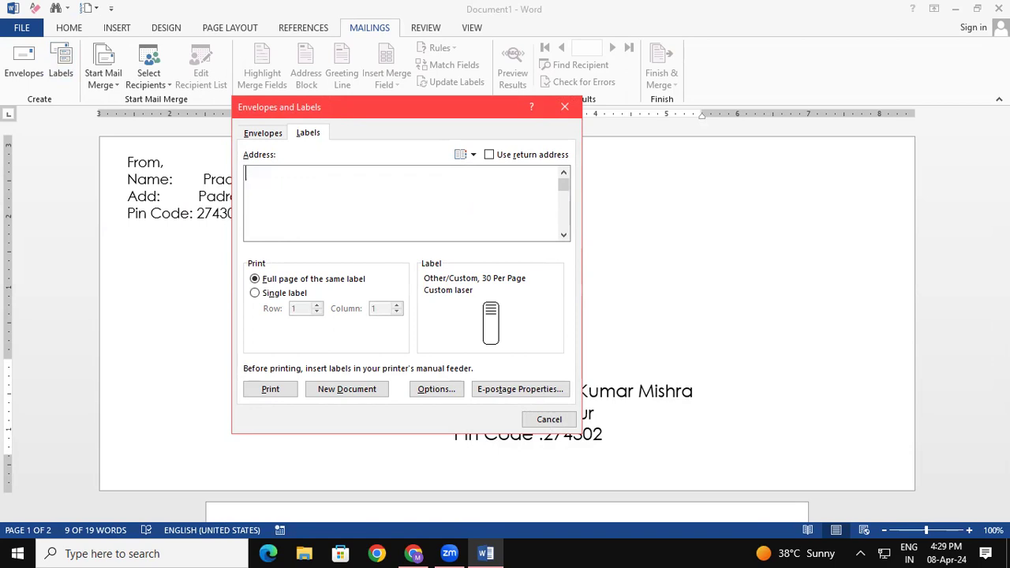
type("Pu")
type("shk")
key("Return")
type("ar ")
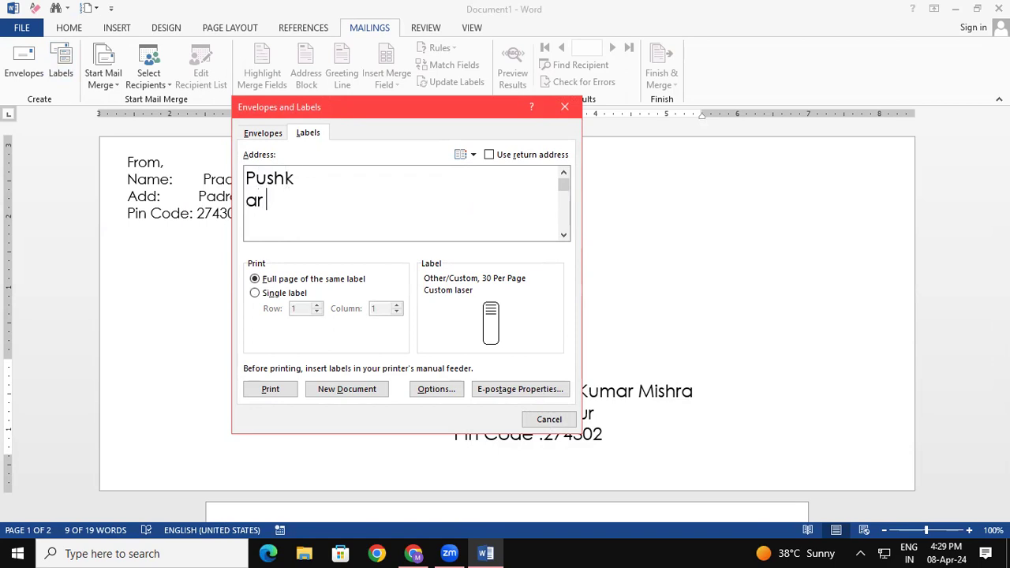
type("Sir")
key("ctrl+shift+Left")
key("ctrl+shift+Home")
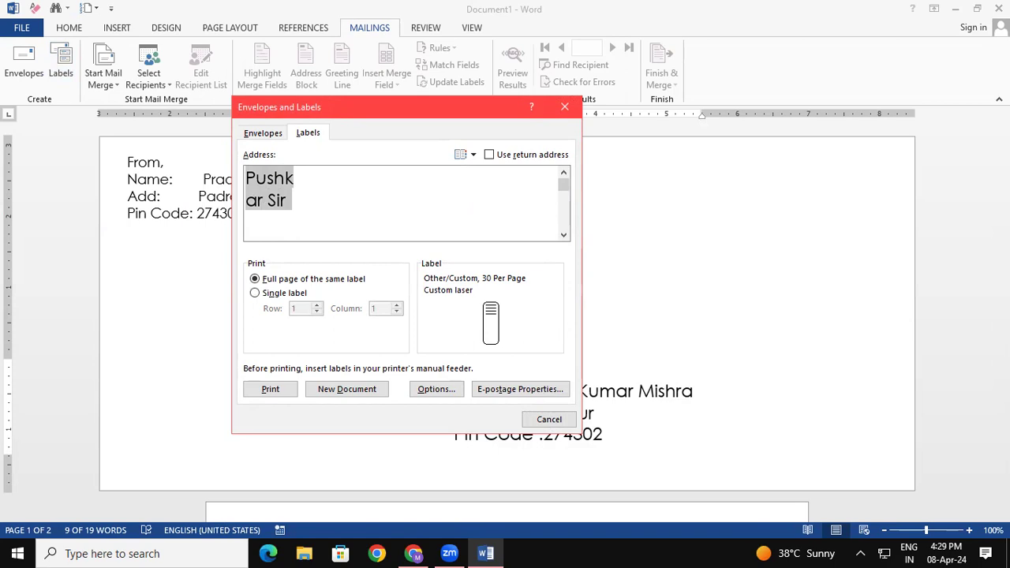
Close the label setup, create a new blank document and start Labels from Mailings
left_click(565, 106)
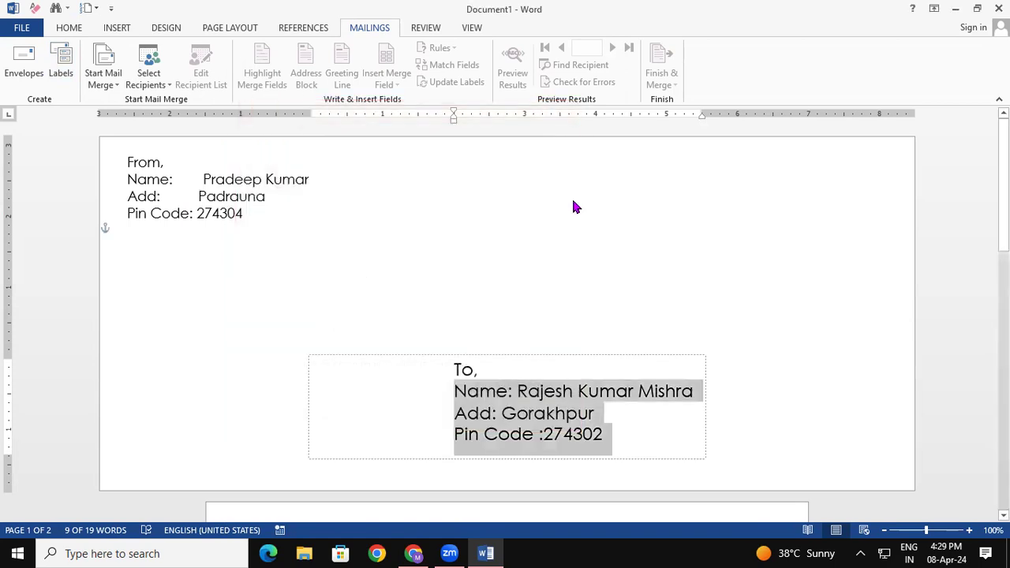
key("ctrl+n")
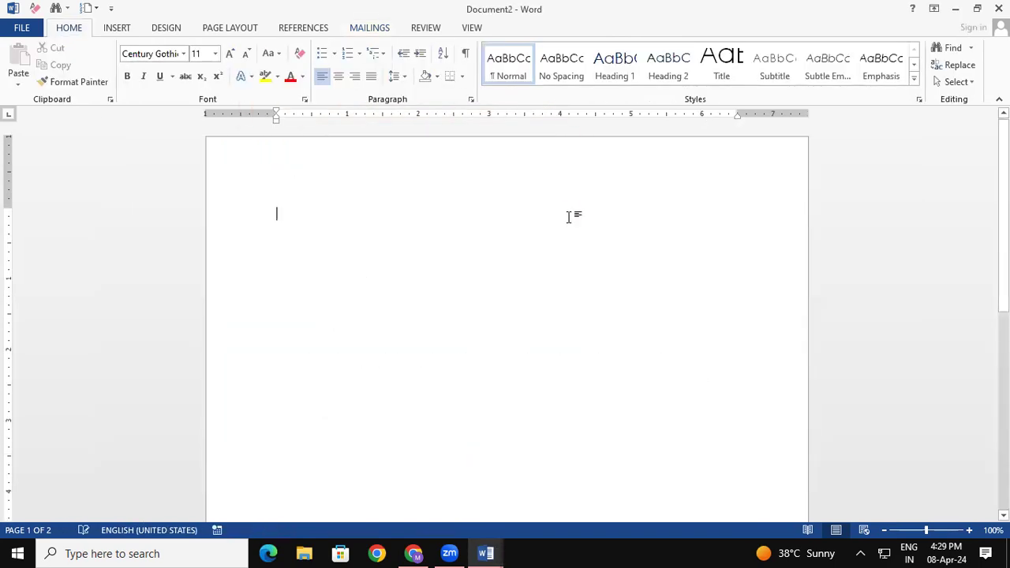
left_click(369, 32)
left_click(61, 63)
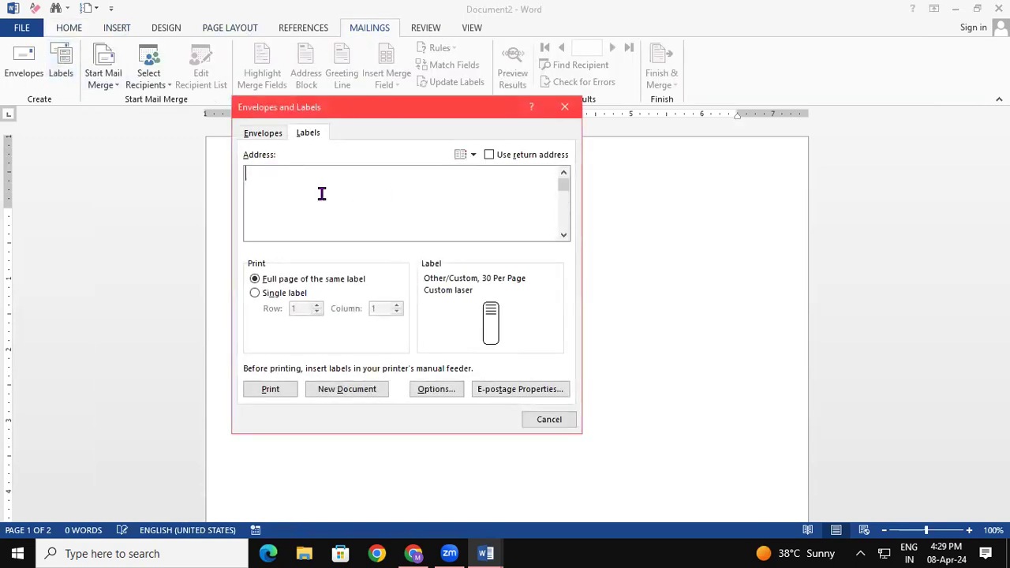
Make a 30 Per Page label sheet repeating the addressee's name and town as a new document
type("Pushkar Sir")
key("Return")
type("Padrauna")
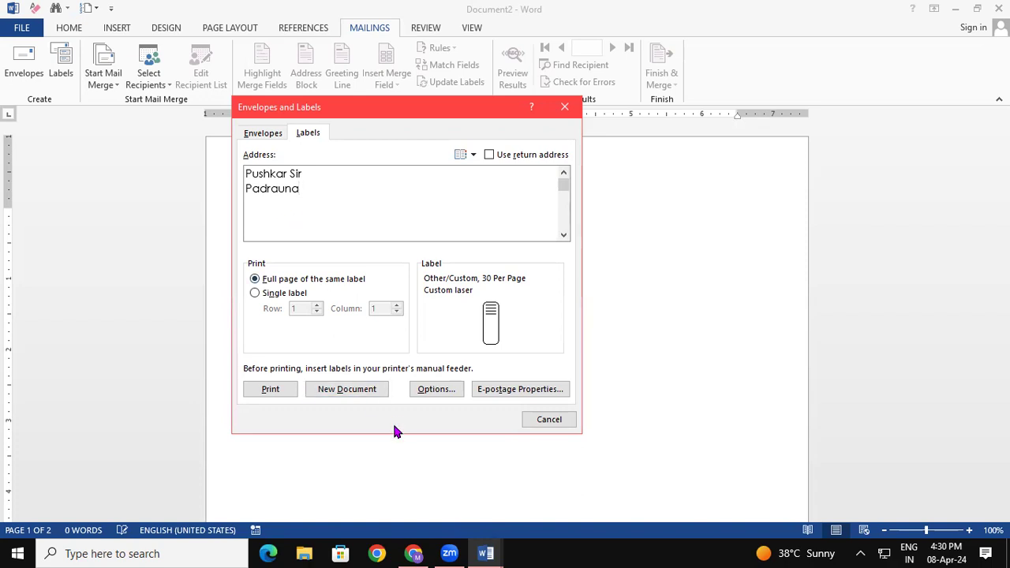
left_click(446, 391)
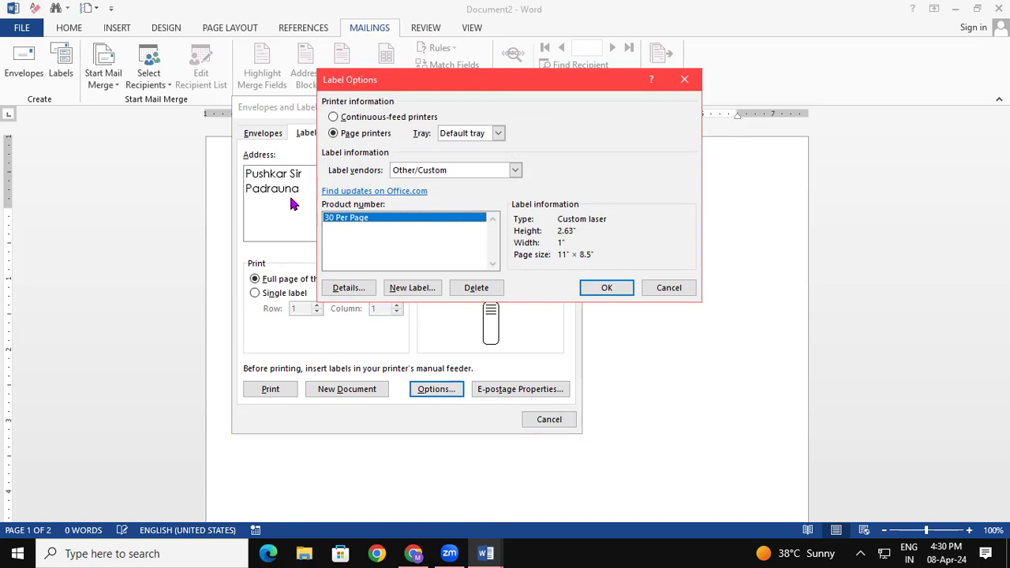
left_click(597, 287)
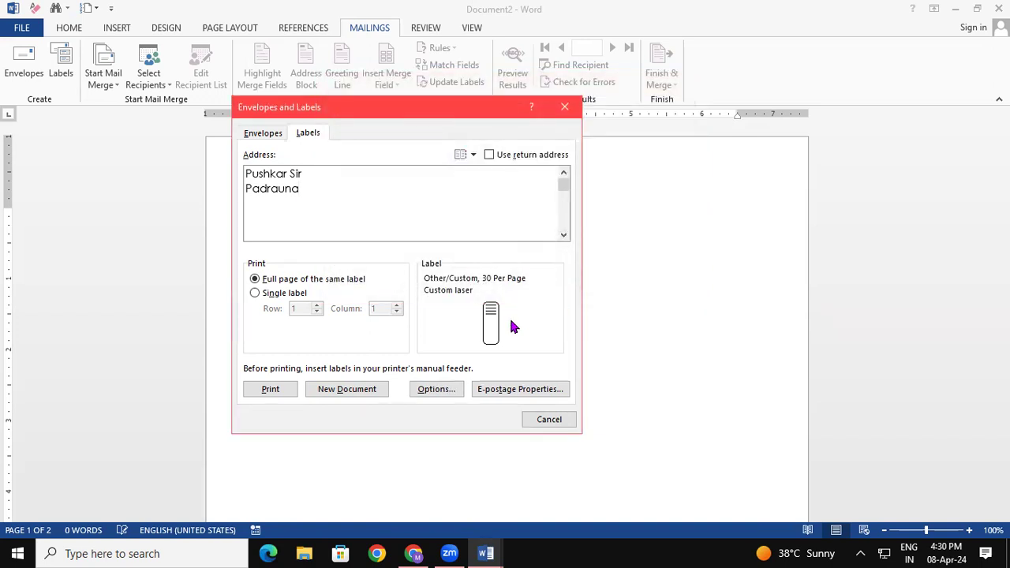
left_click(369, 389)
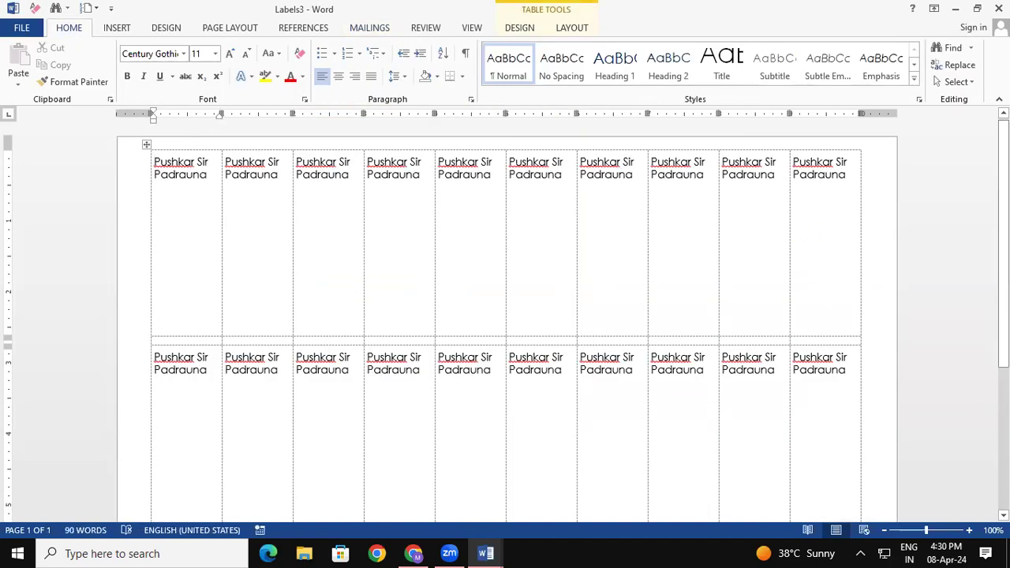
Close the Labels3 document without saving it
scroll(974, 229, "down", 5)
scroll(974, 229, "down", 4)
scroll(974, 229, "up", 10)
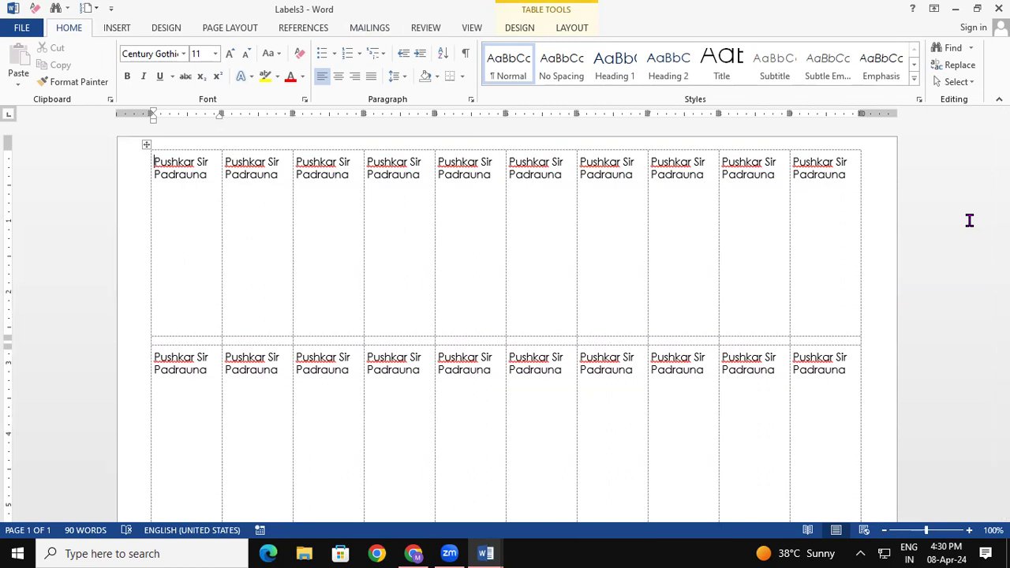
left_click(999, 8)
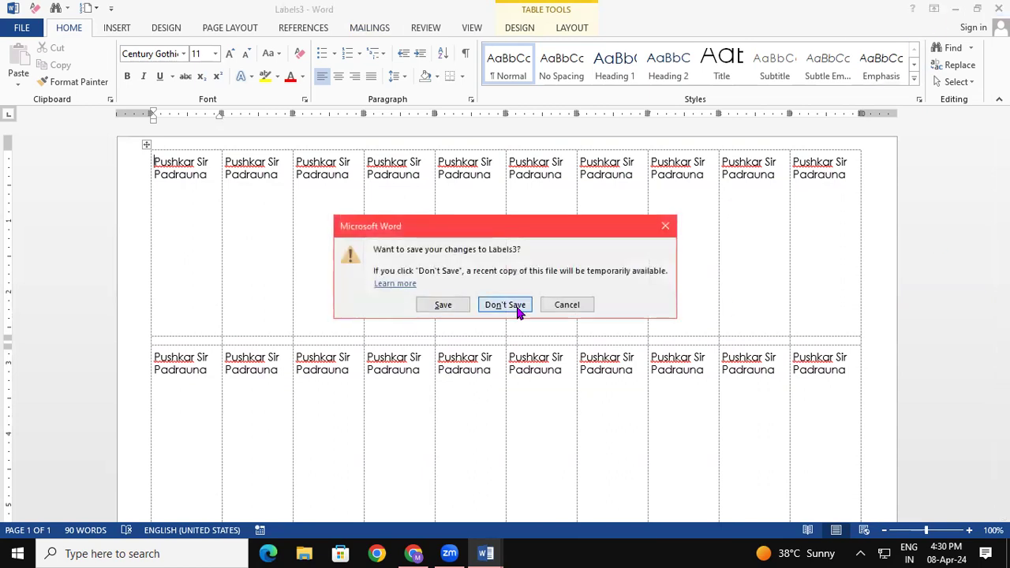
left_click(513, 304)
Dismiss the stray Run prompt and reopen the Labels setup for Document2
key("super+r")
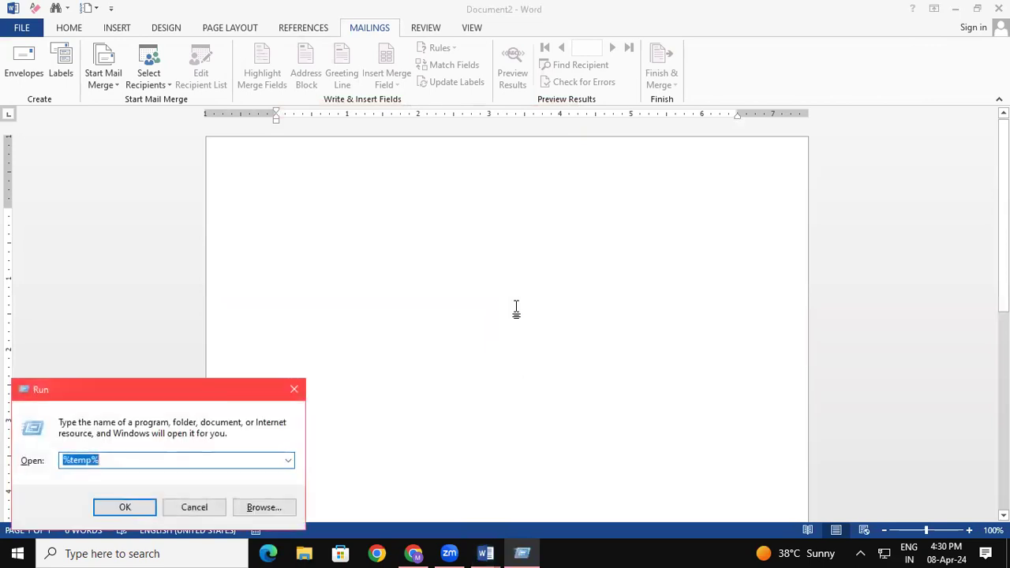
left_click(296, 389)
left_click(63, 67)
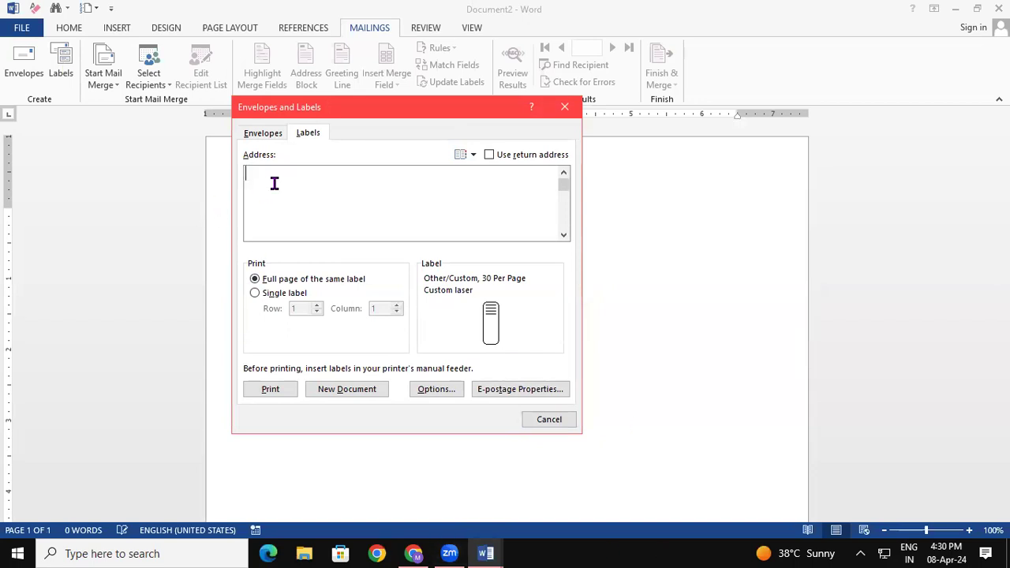
Enter the recipient's name and town on two lines, keep 30 Per Page labels, and create the label sheet
type("Pushkar ")
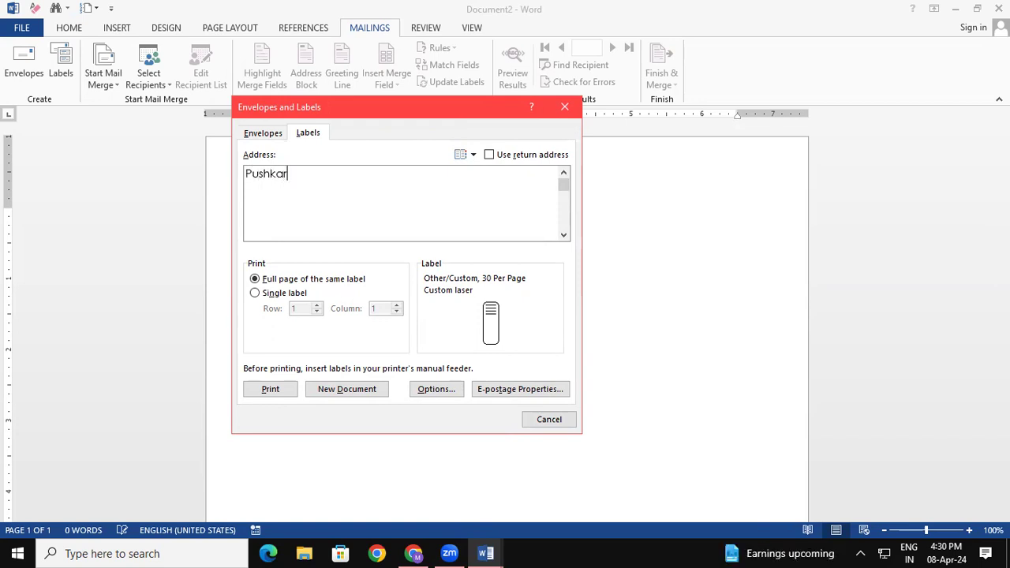
type("Sir")
key("Return")
type("Padrauna")
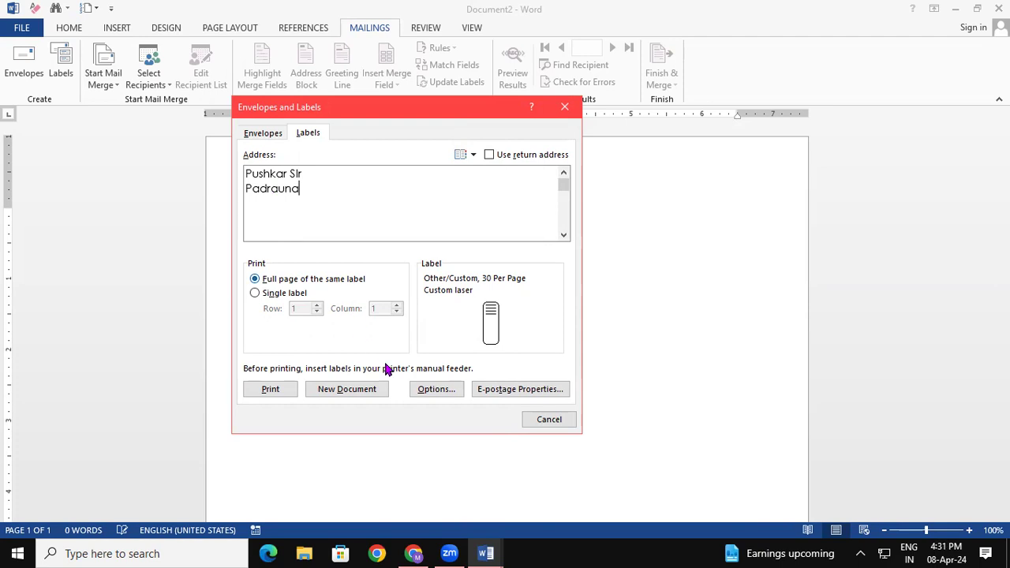
left_click(427, 389)
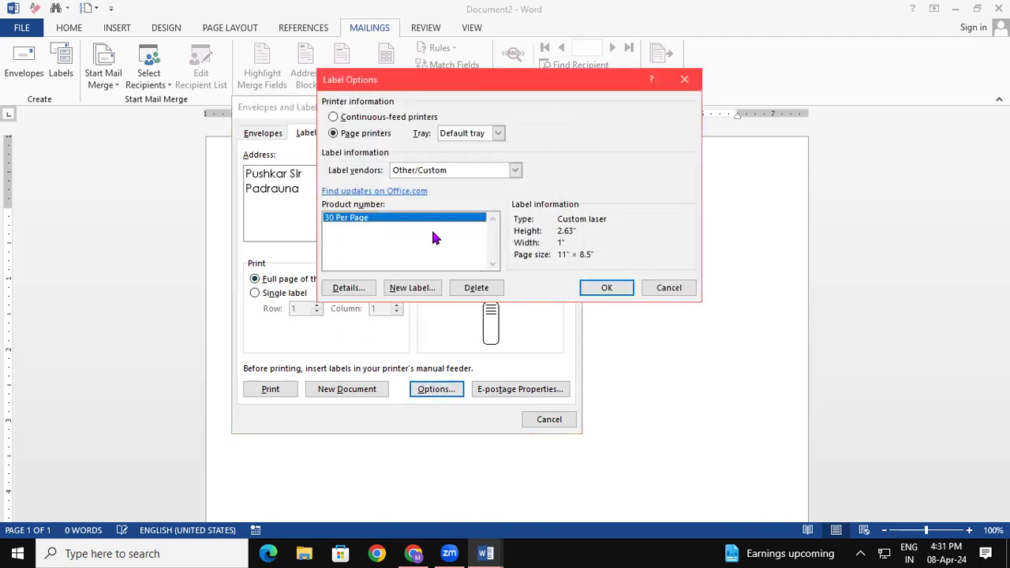
left_click(605, 289)
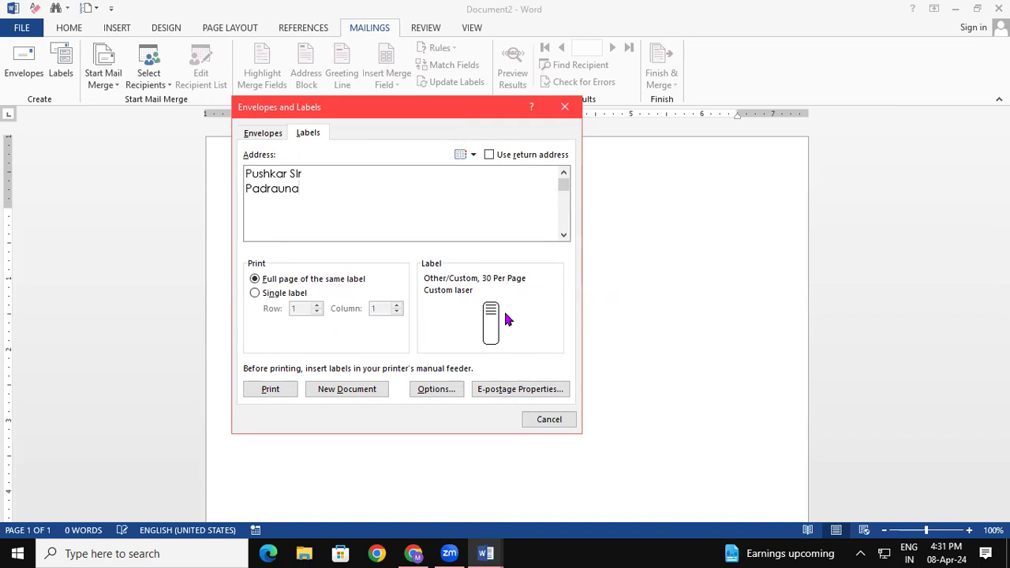
left_click(370, 390)
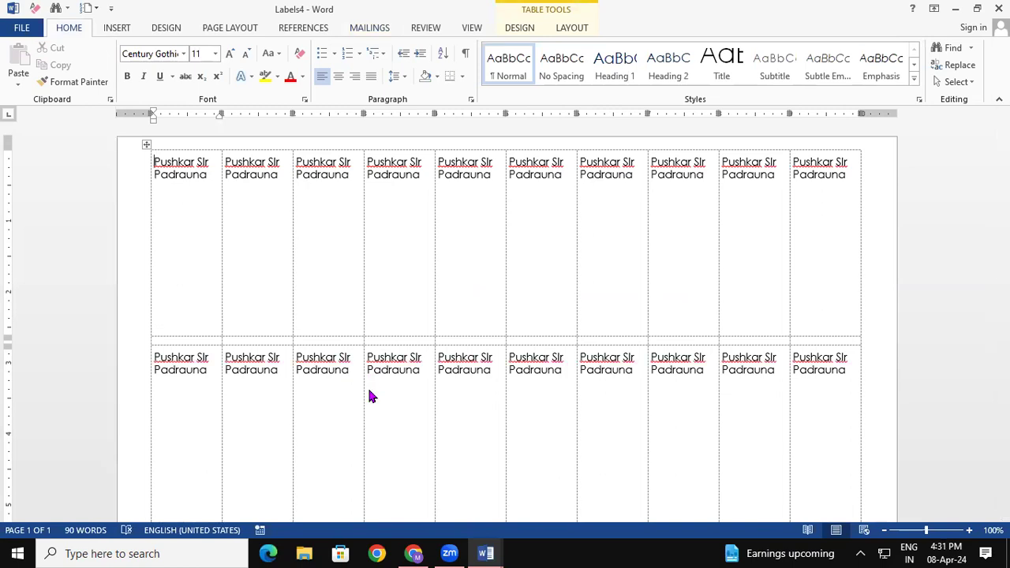
Check the Labels4 sheet in print preview, then return to the document
key("ctrl+p")
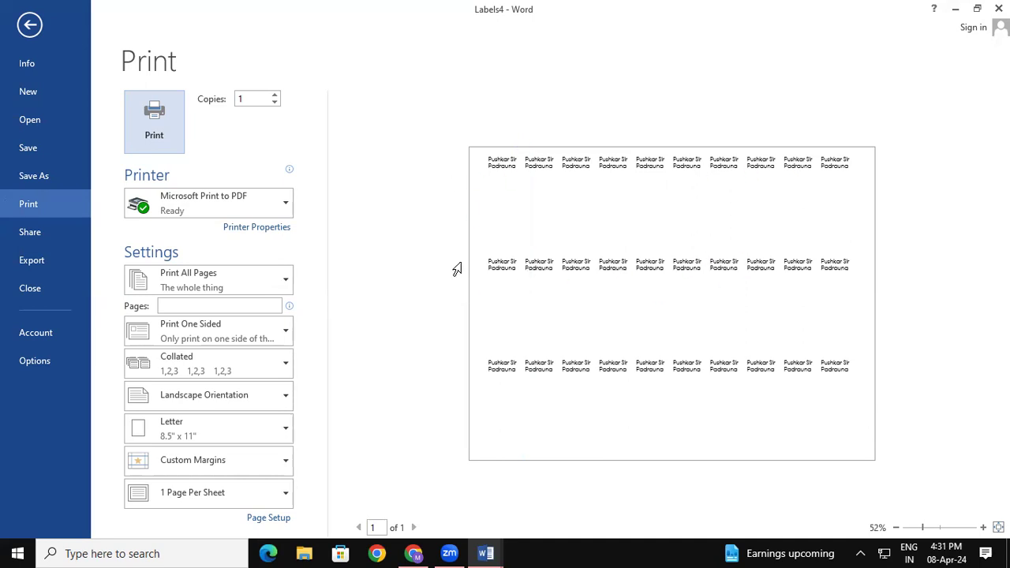
left_click(483, 258)
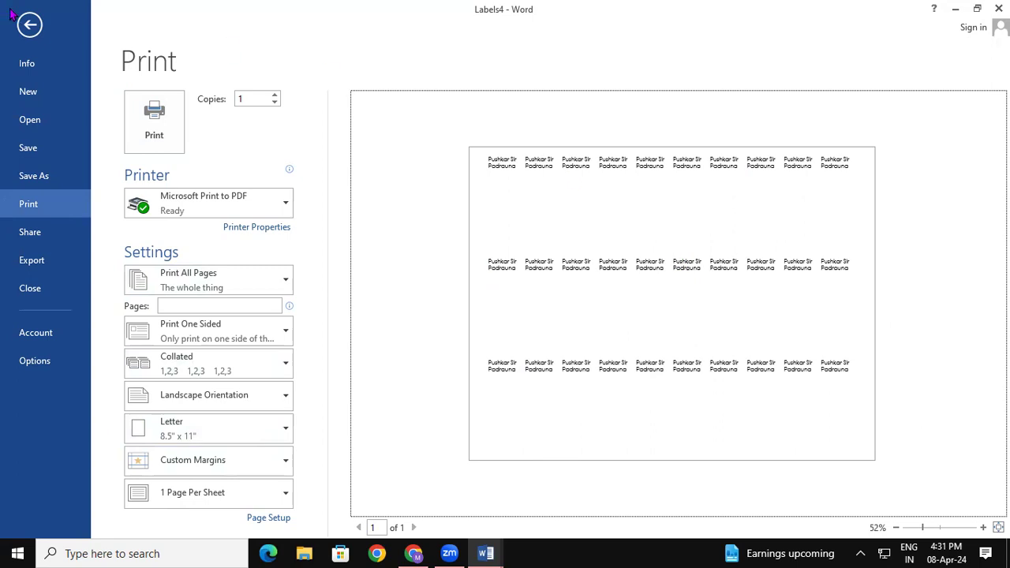
left_click(29, 32)
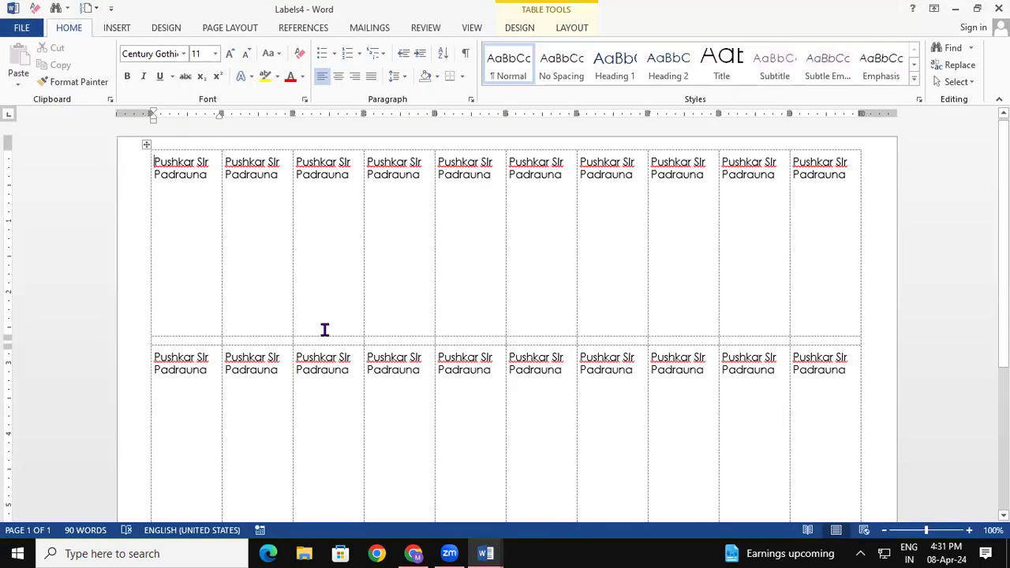
Create blank Document5 and bring up the Mailings tools
key("ctrl+n")
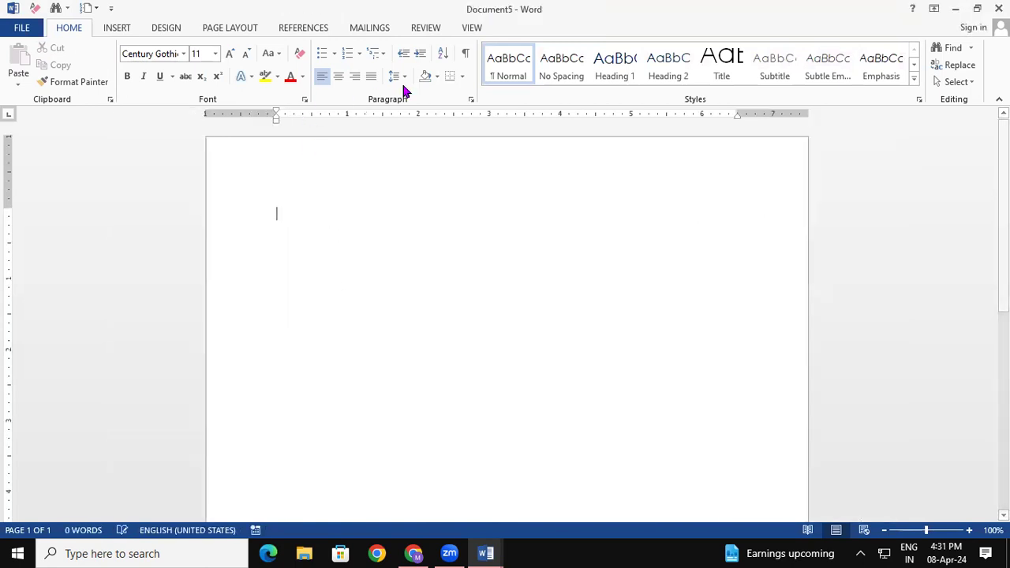
left_click(348, 30)
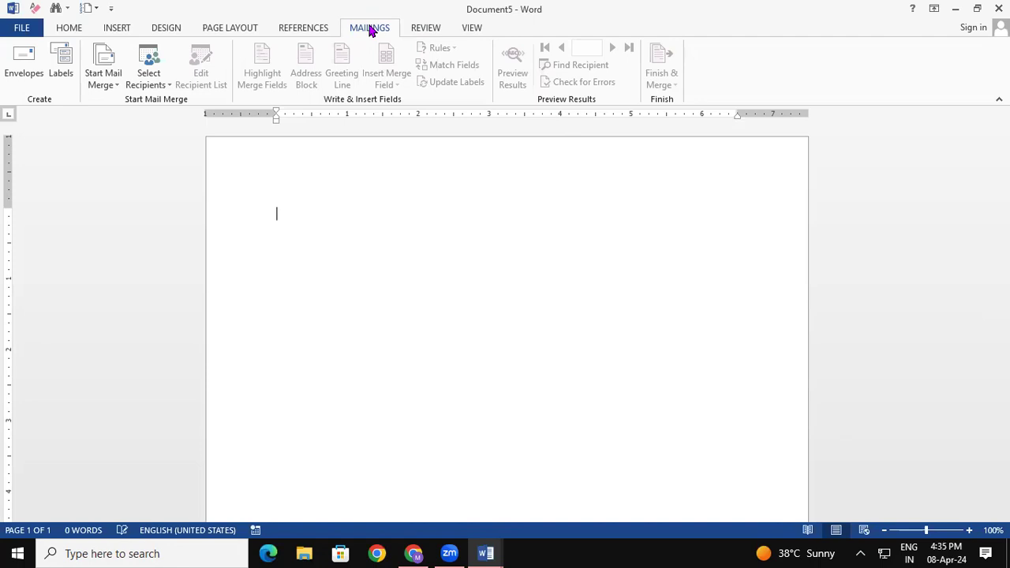
left_click(104, 77)
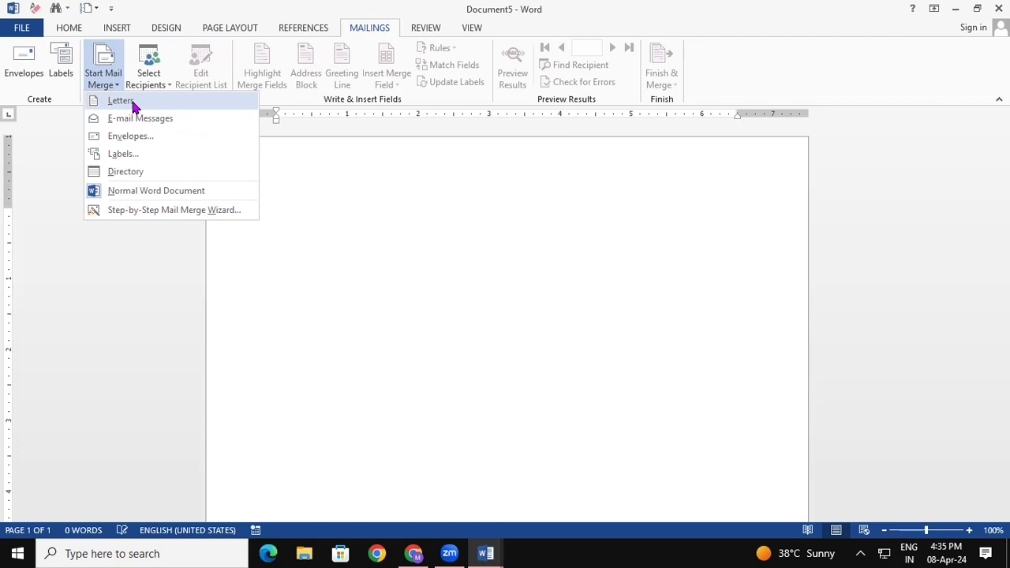
left_click(133, 102)
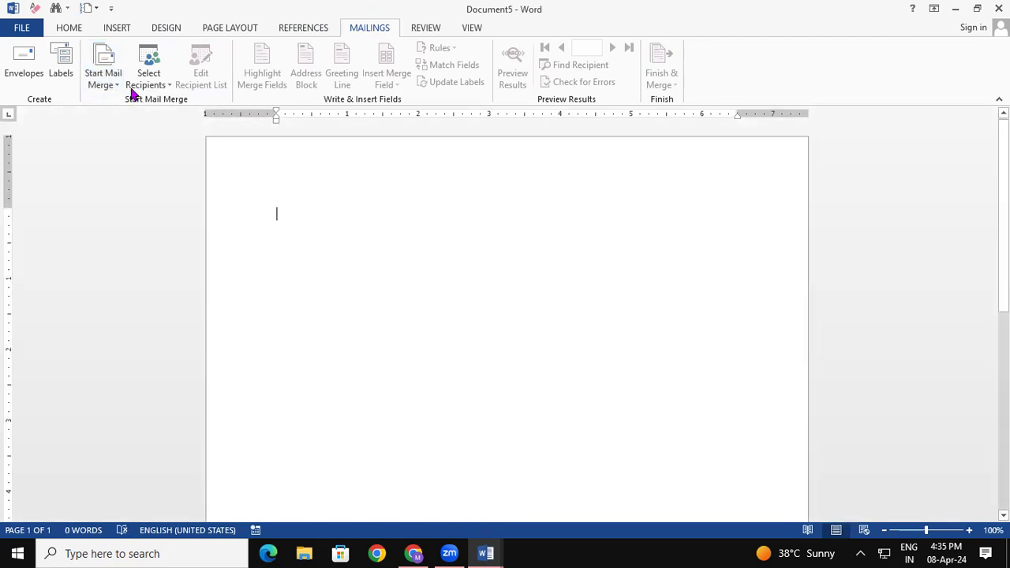
left_click(110, 74)
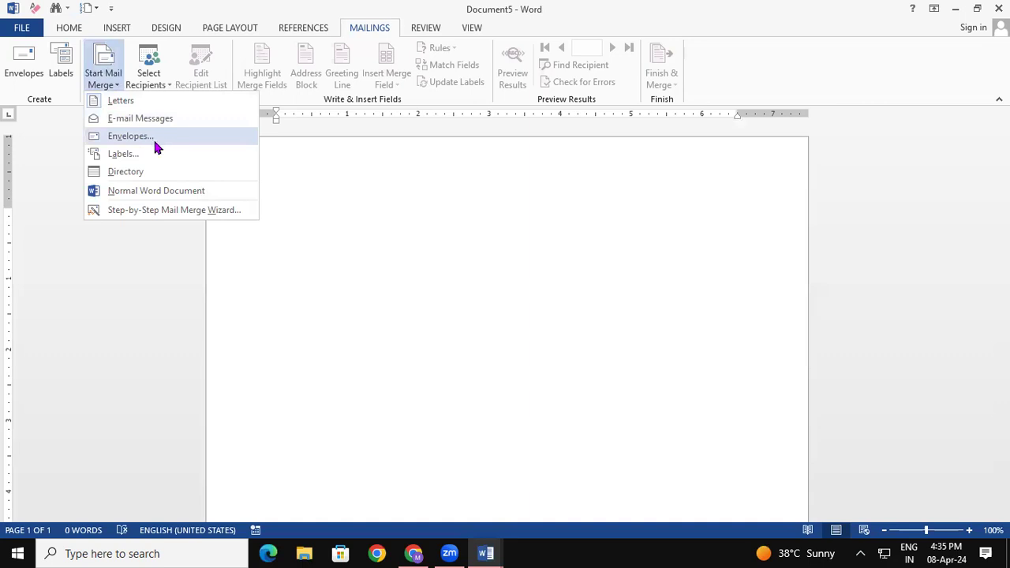
left_click(138, 180)
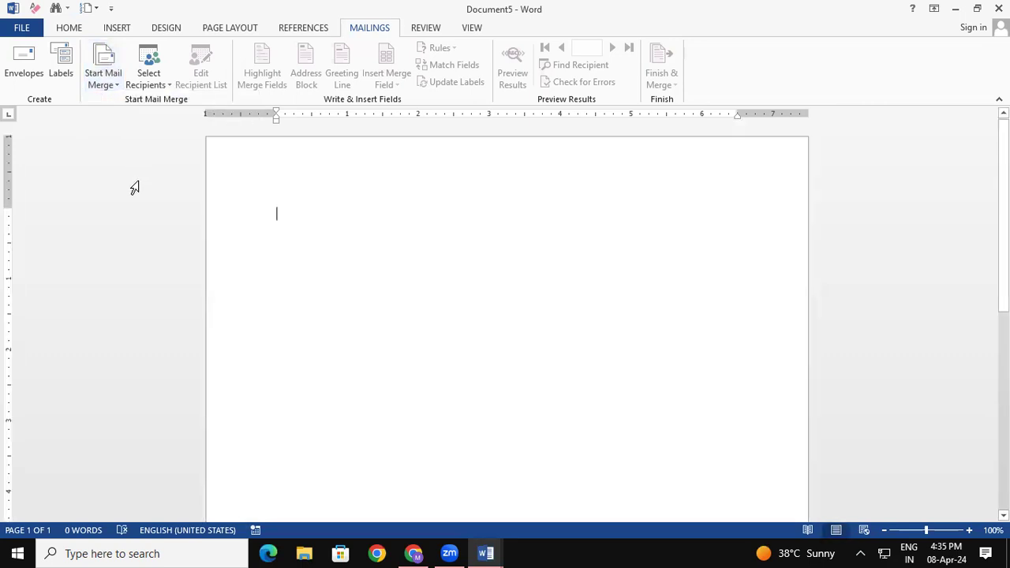
left_click(116, 75)
left_click(158, 189)
left_click(105, 83)
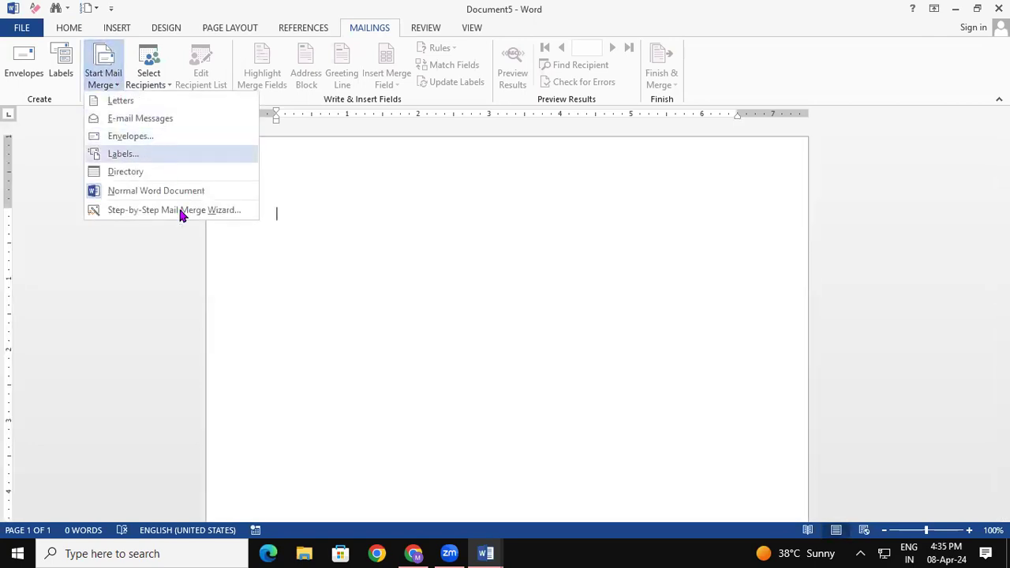
left_click(116, 103)
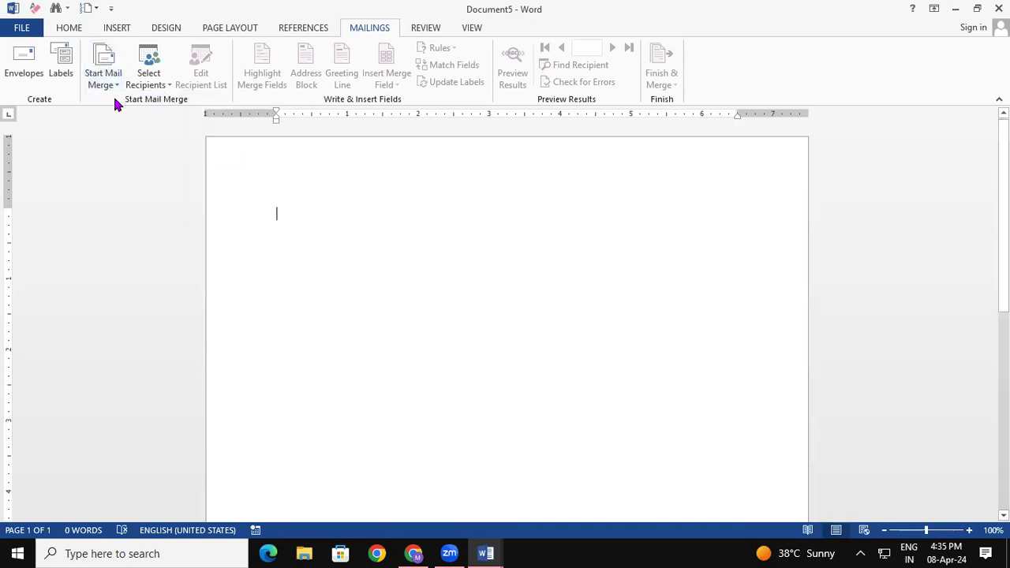
left_click(110, 93)
Dismiss the document-type list and show the recipient source options: new list, existing list, Outlook contacts
left_click(350, 251)
left_click(149, 73)
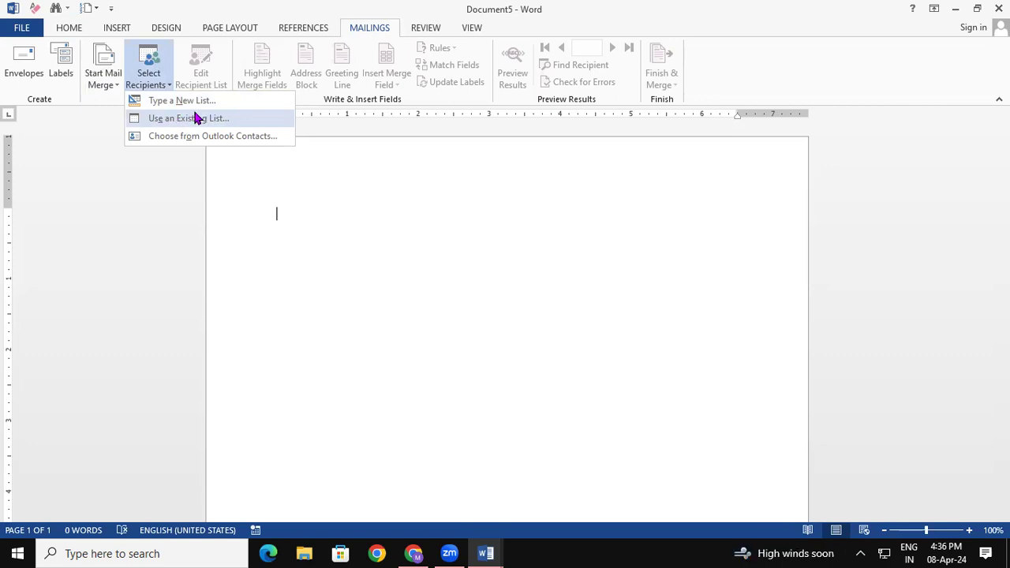
Start a new recipient list, then cancel it without adding entries
left_click(289, 160)
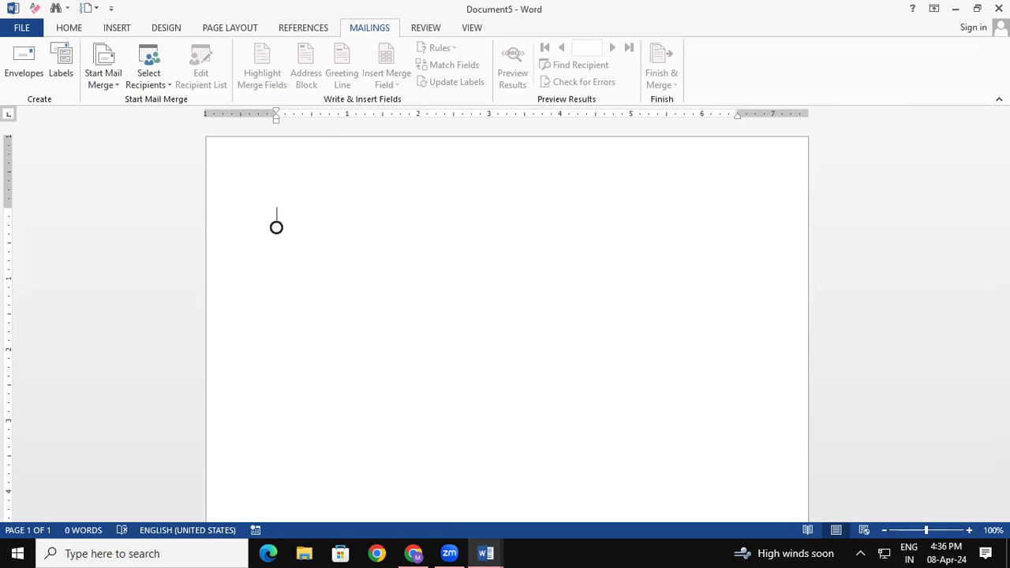
left_click(139, 72)
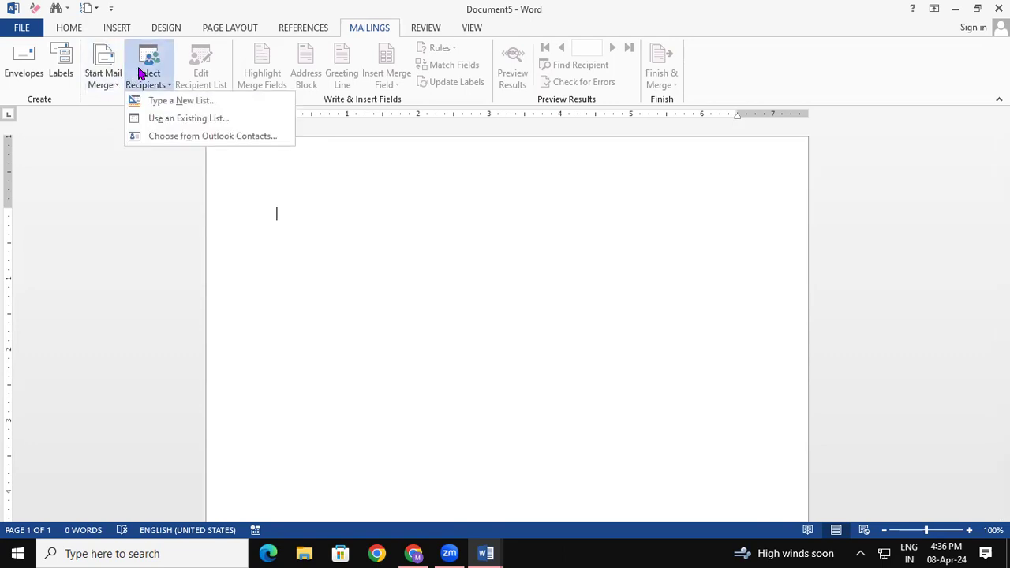
left_click(182, 101)
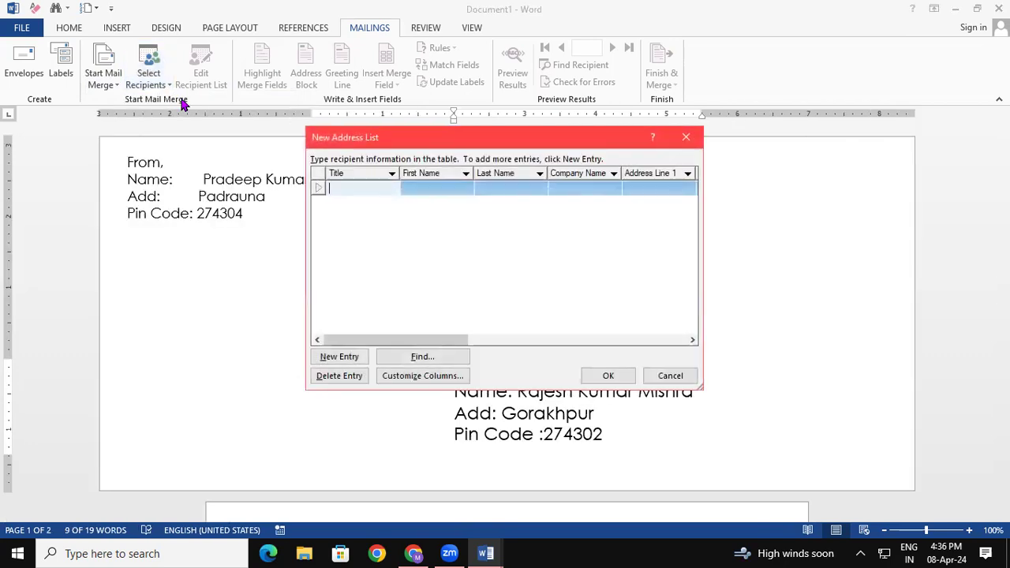
left_click(686, 138)
Close Document1 without saving and begin closing Document5
left_click(999, 8)
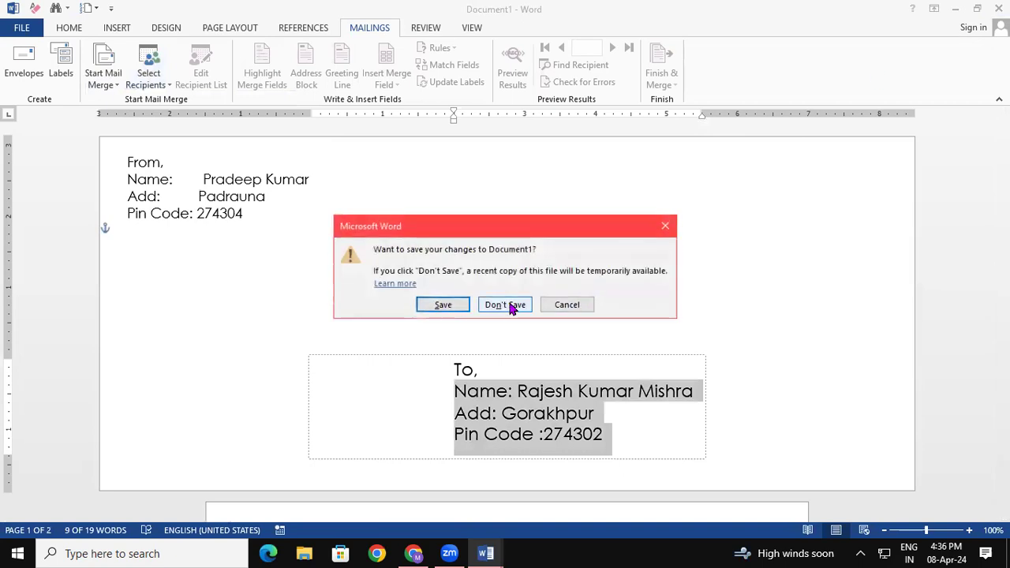
left_click(509, 304)
left_click(999, 8)
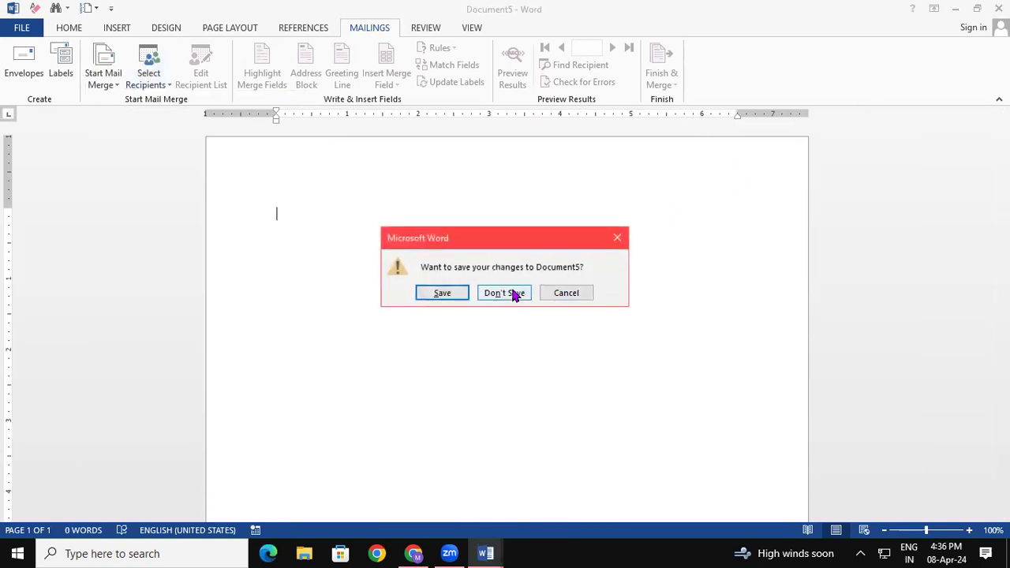
Discard Document5 and Labels4 unsaved and close the blank Document2
left_click(514, 292)
left_click(1000, 8)
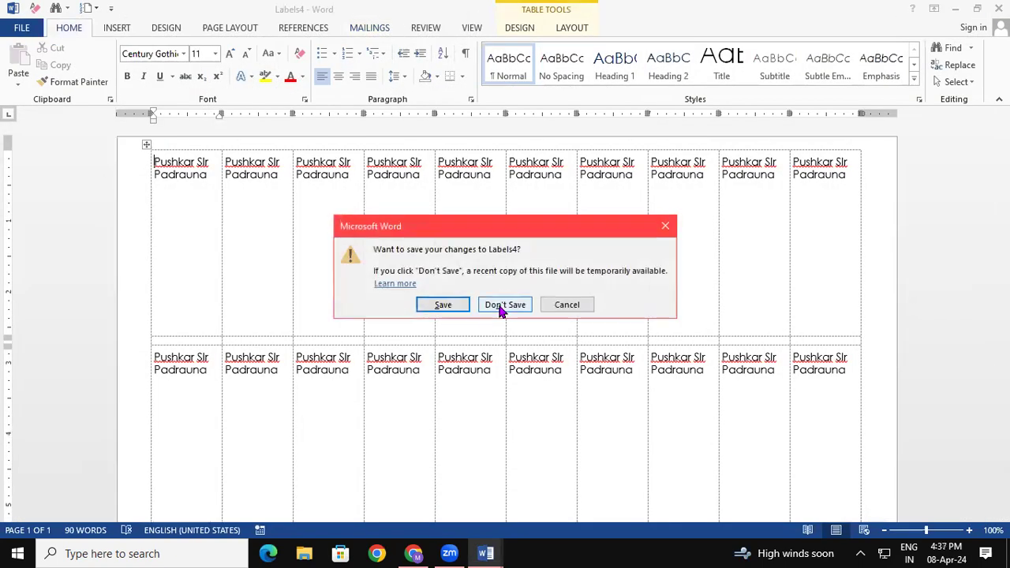
left_click(500, 304)
left_click(1000, 7)
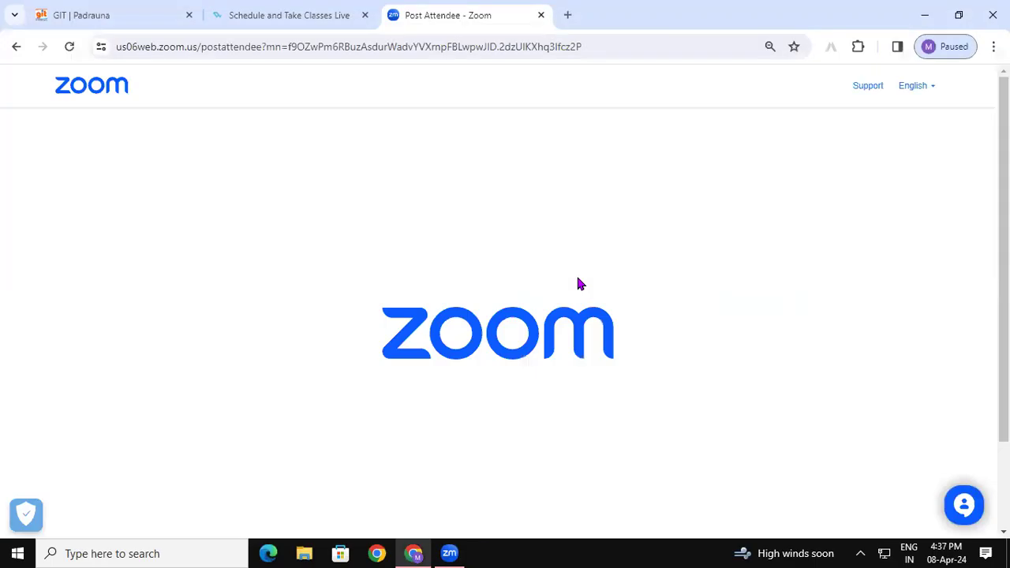
Open and close the Temp folder, then relaunch Word via winword with a blank document
key("super+r")
key("Return")
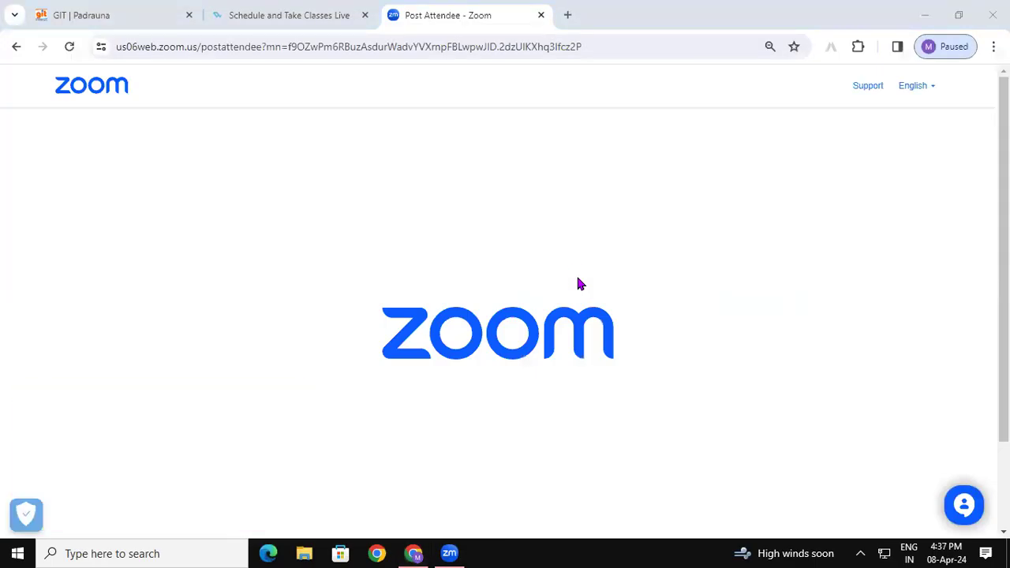
key("alt+F4")
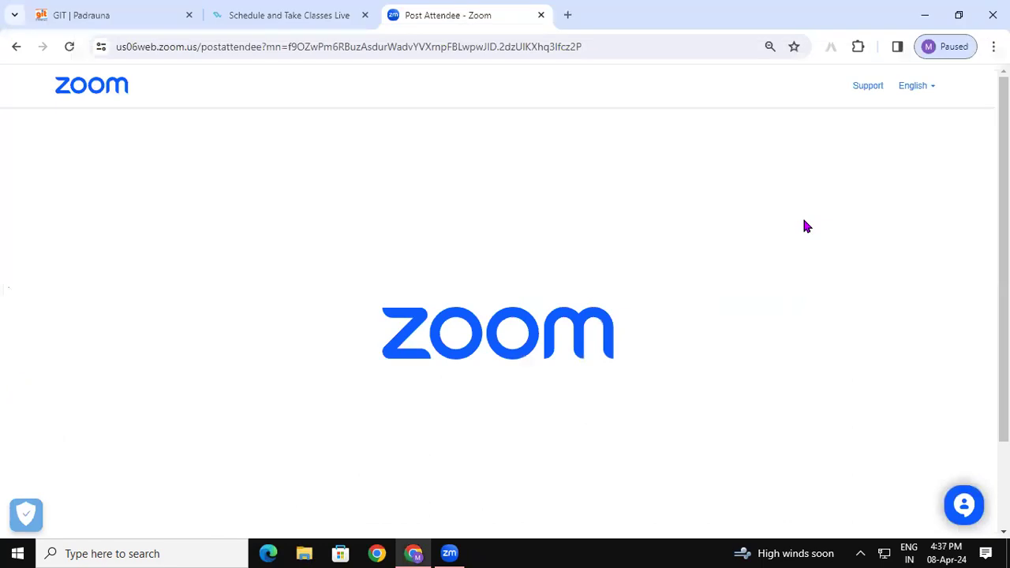
key("super+r")
type("winword")
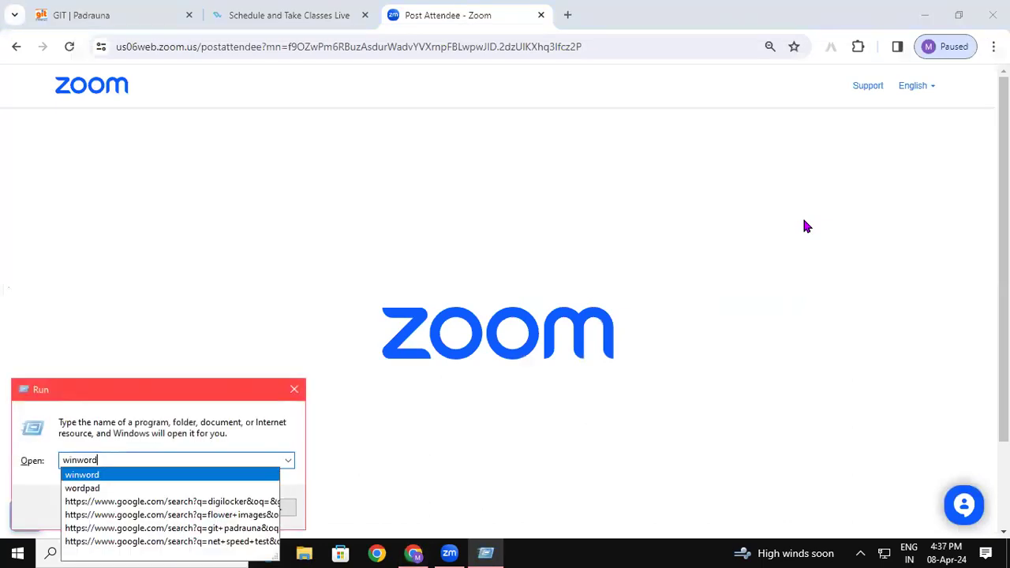
key("Return")
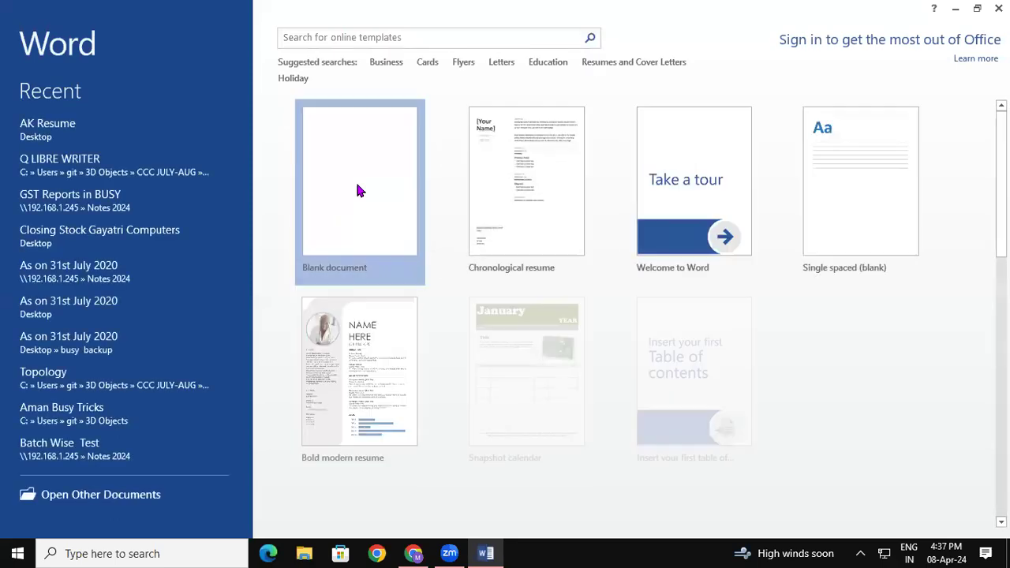
left_click(356, 182)
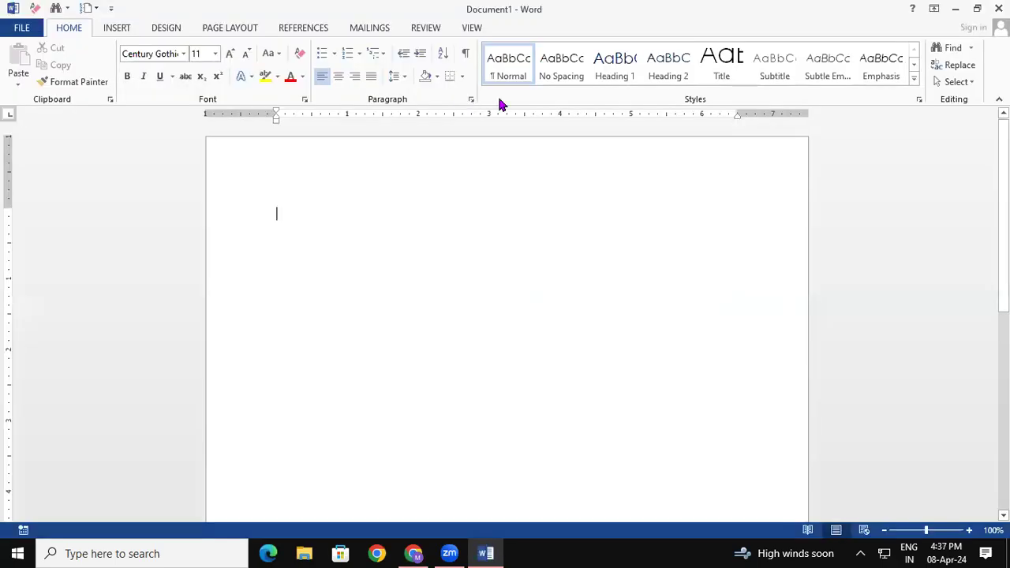
Make Document1 a Letters merge and start typing a new recipient list
left_click(385, 31)
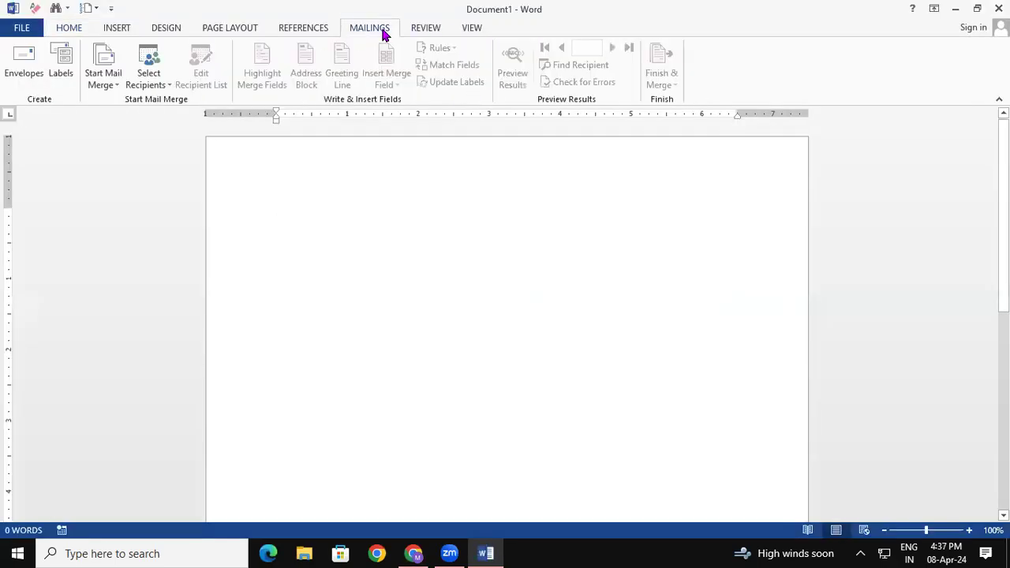
left_click(109, 74)
left_click(147, 103)
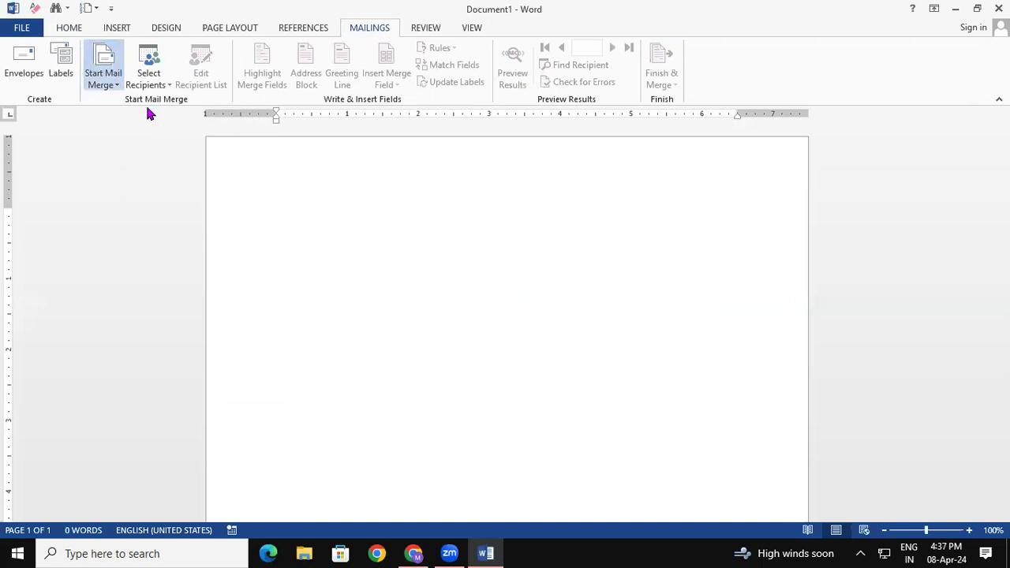
left_click(155, 73)
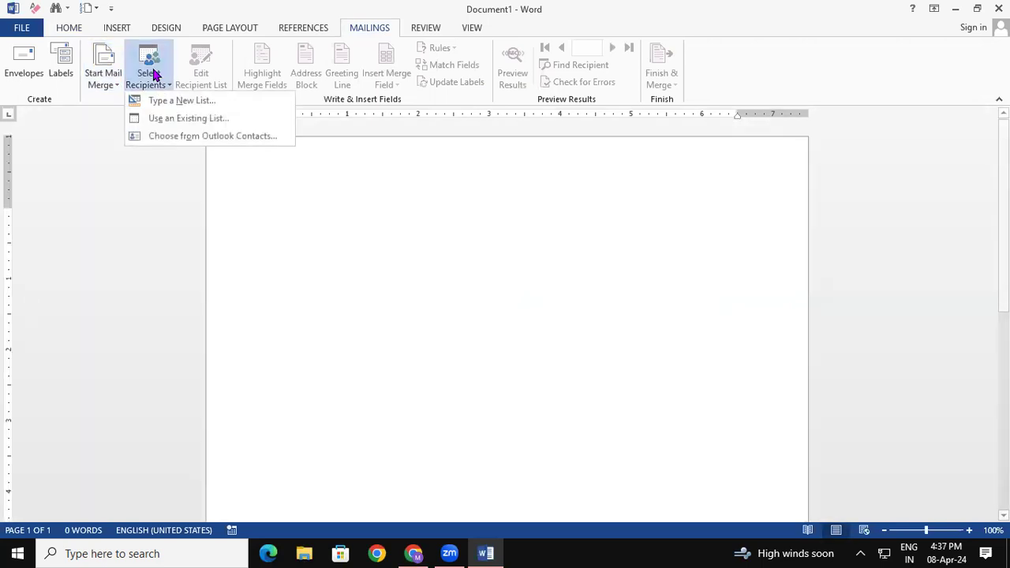
left_click(189, 103)
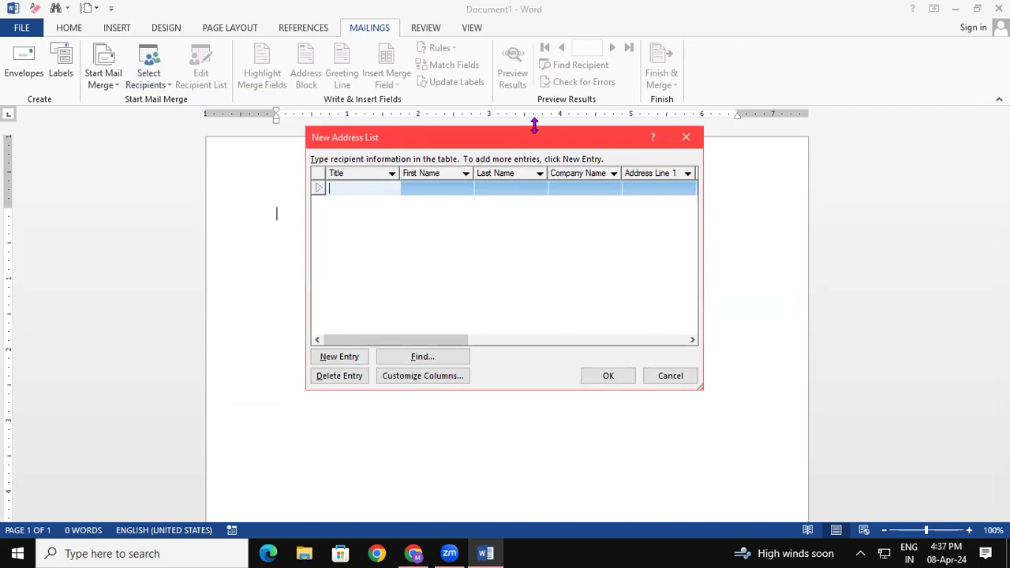
Move and widen the New Address List until the E-mail Address column is fully visible
left_click_drag(528, 139, 284, 134)
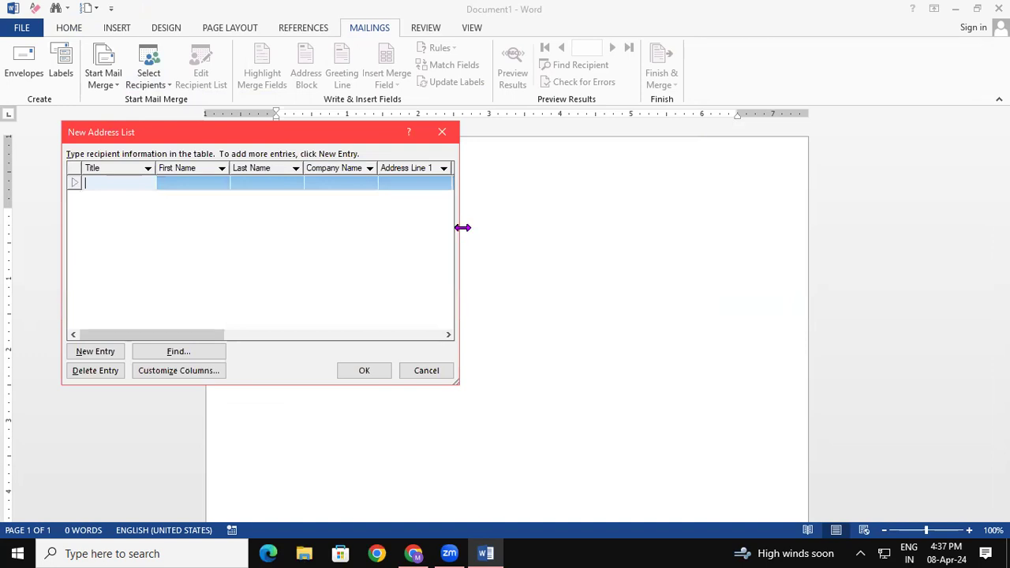
left_click_drag(463, 228, 999, 227)
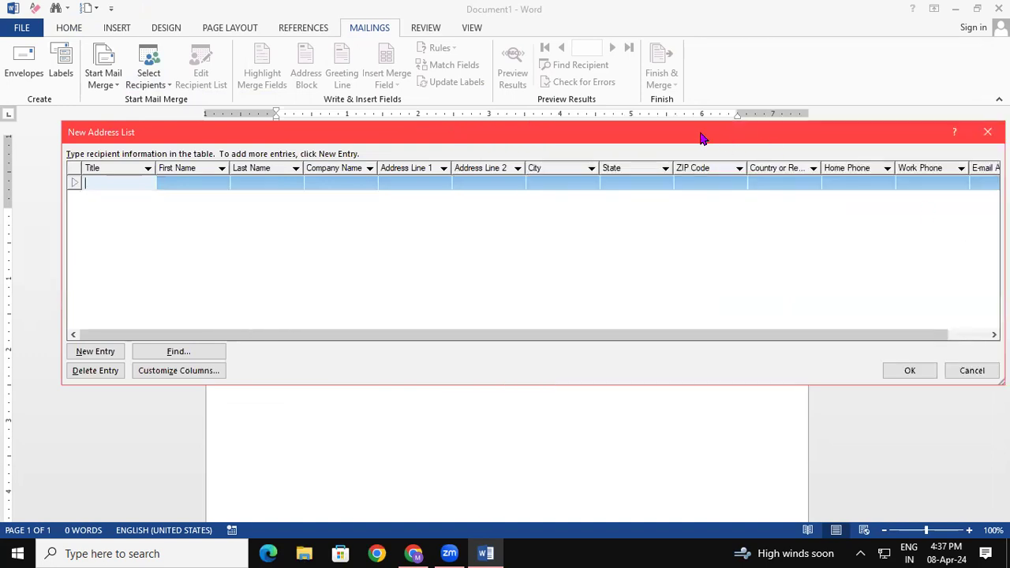
left_click_drag(699, 137, 660, 134)
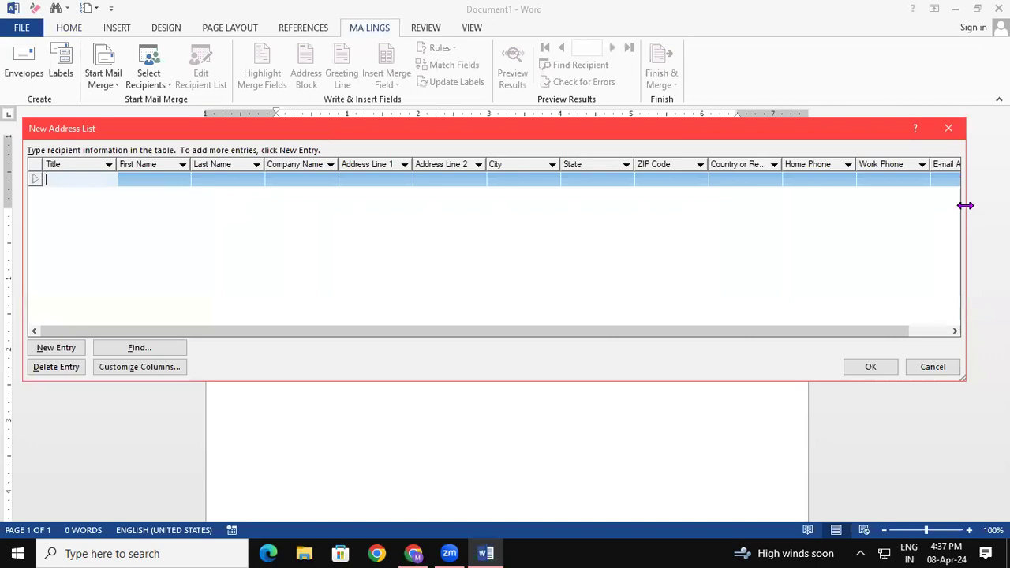
left_click_drag(966, 205, 999, 205)
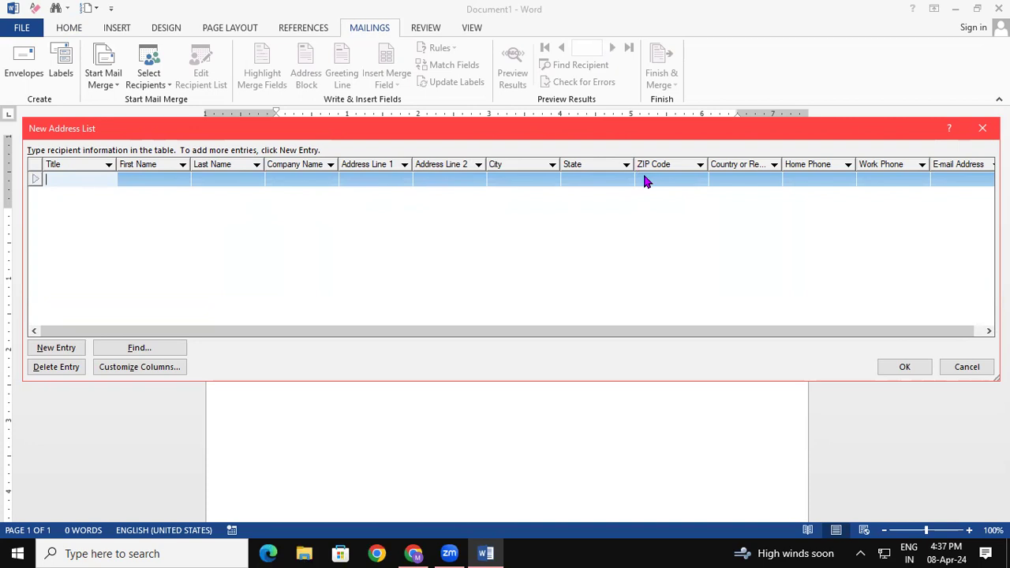
left_click(901, 88)
Delete the Address Line 1 and Address Line 2 fields from the recipient list
left_click(157, 370)
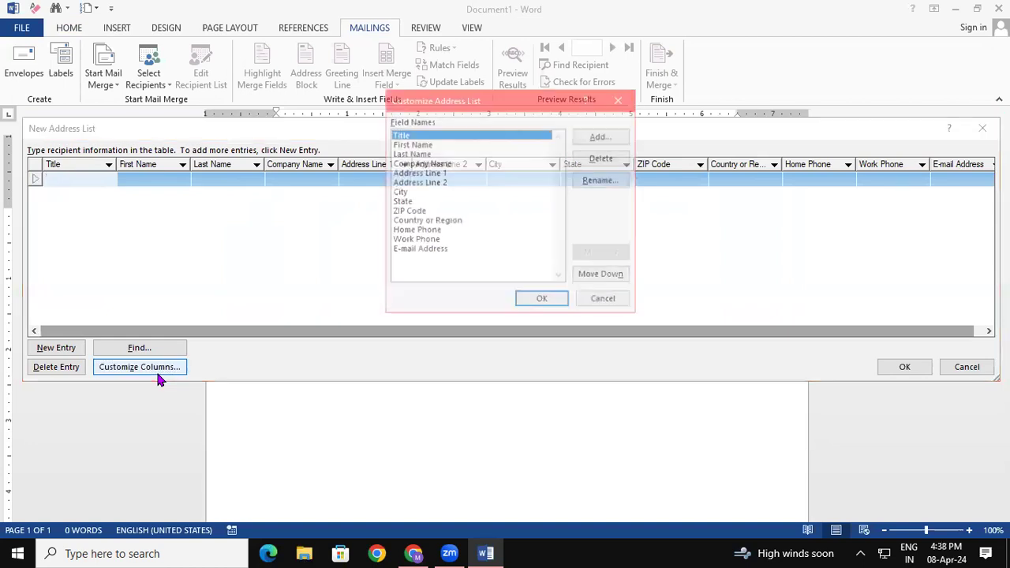
left_click(449, 173)
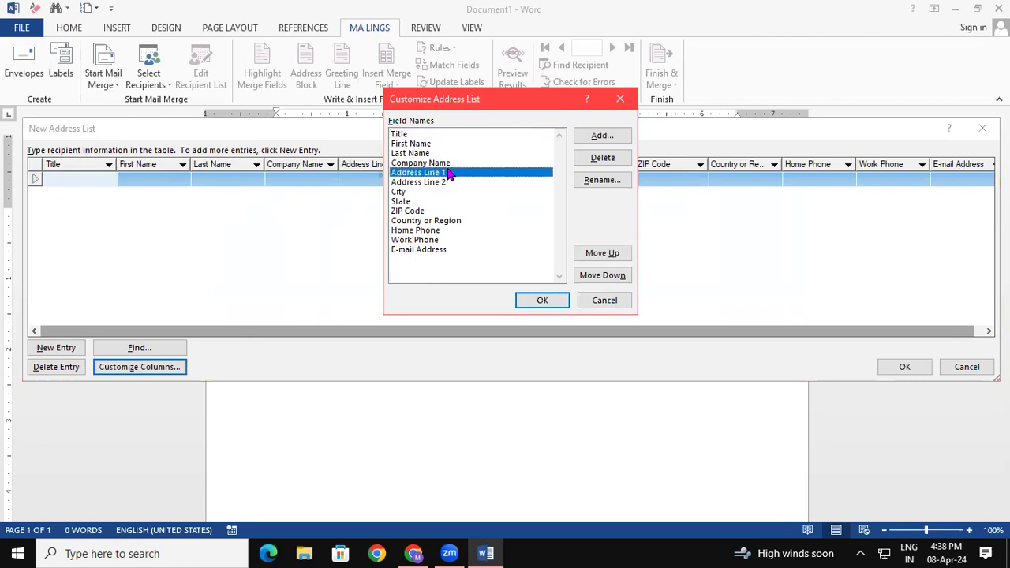
left_click(603, 160)
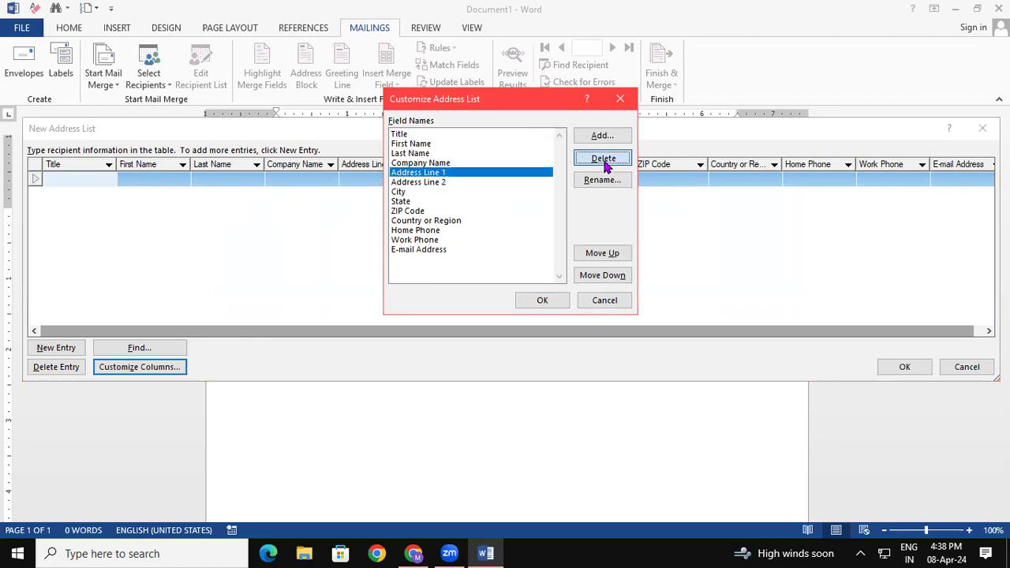
left_click(486, 318)
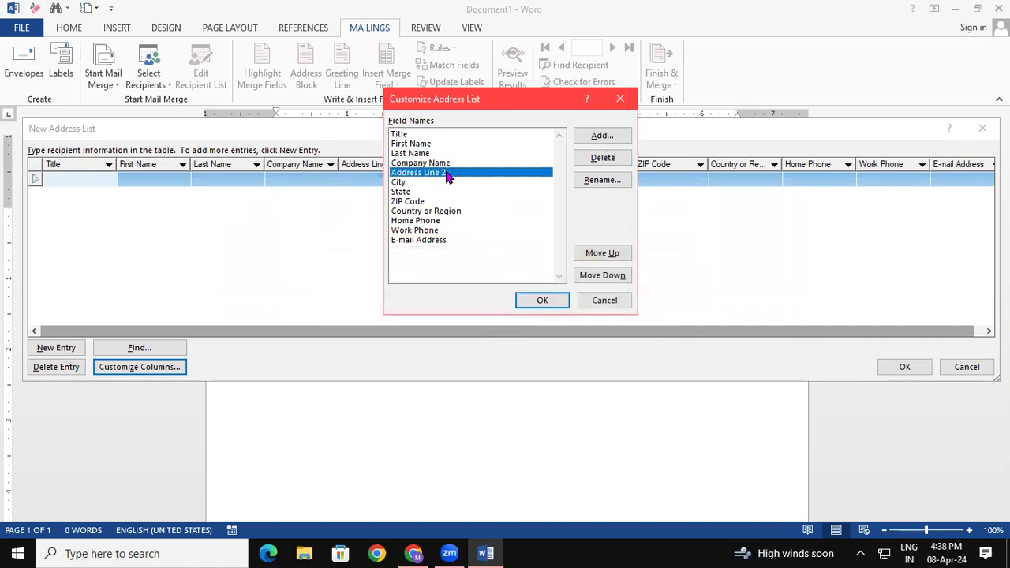
left_click(611, 159)
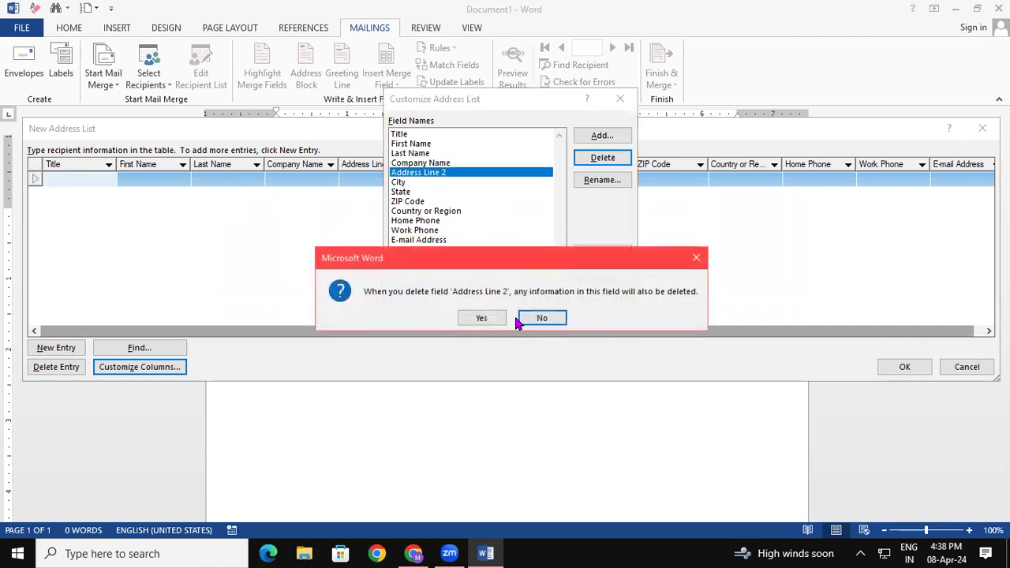
left_click(484, 319)
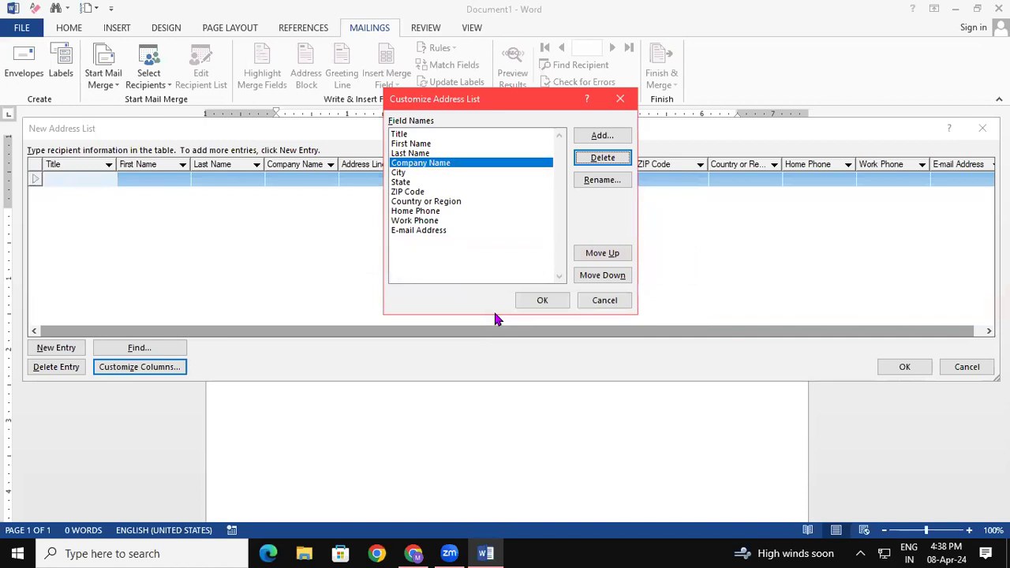
Rename the ZIP Code field to Pin Code
left_click(420, 194)
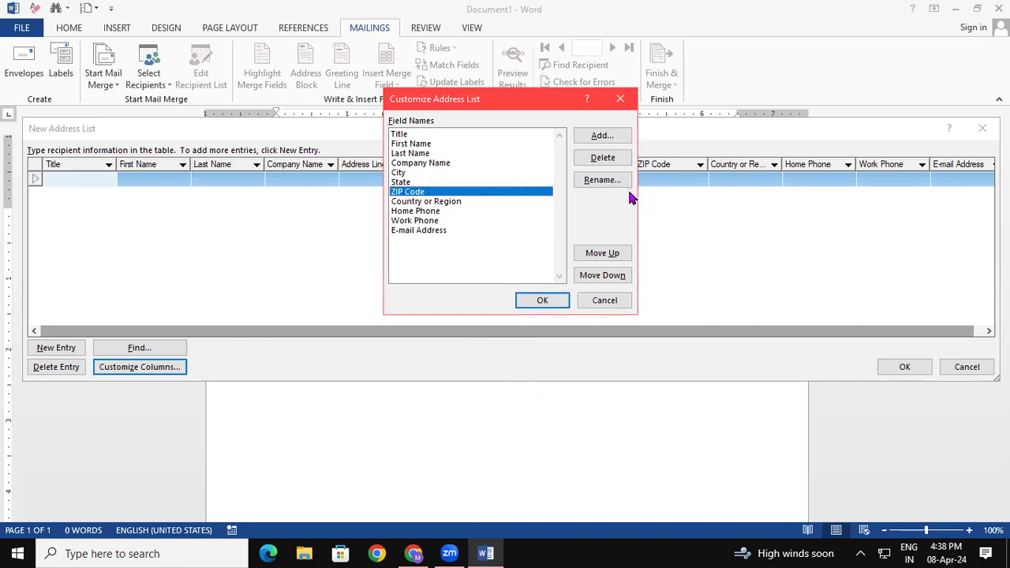
left_click(608, 180)
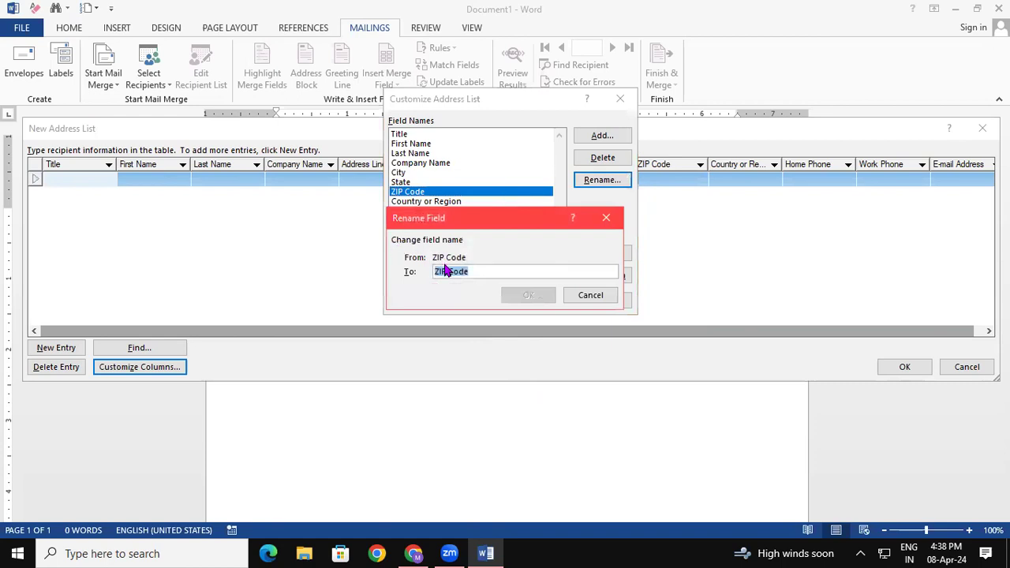
type("Pi")
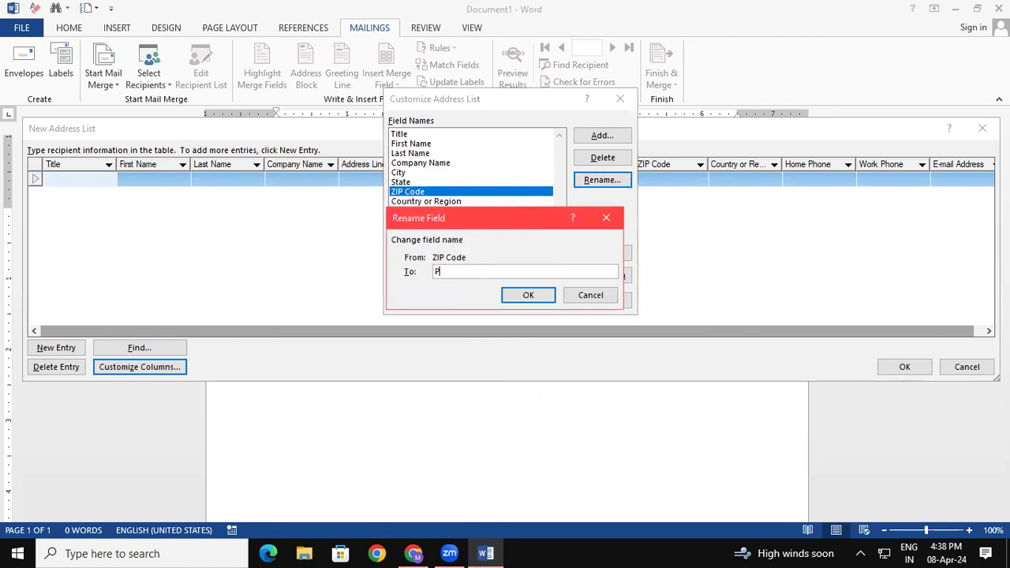
type("n Code")
left_click(539, 295)
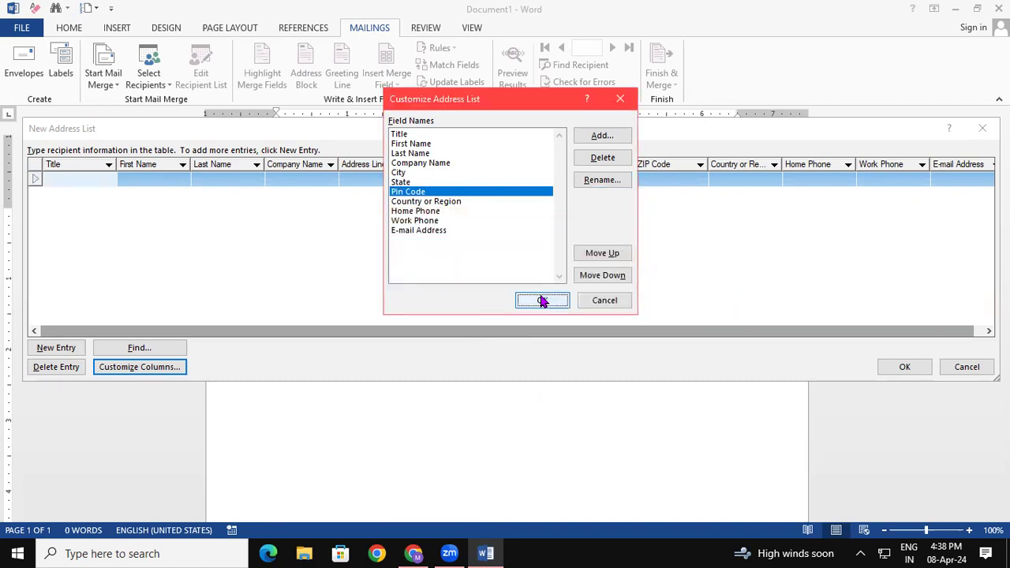
Delete the Home Phone, Work Phone and E-mail Address fields
left_click(427, 212)
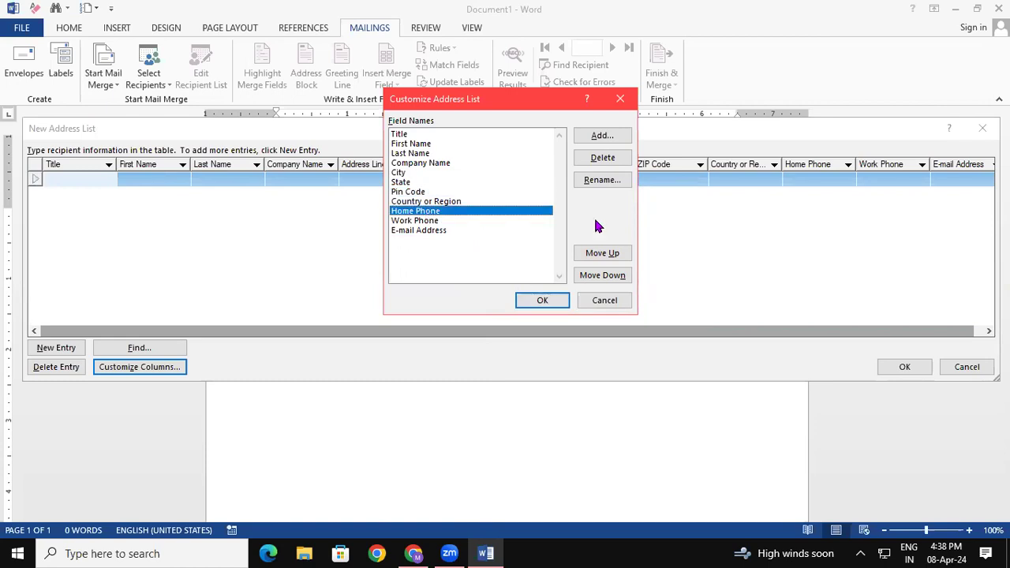
left_click(616, 157)
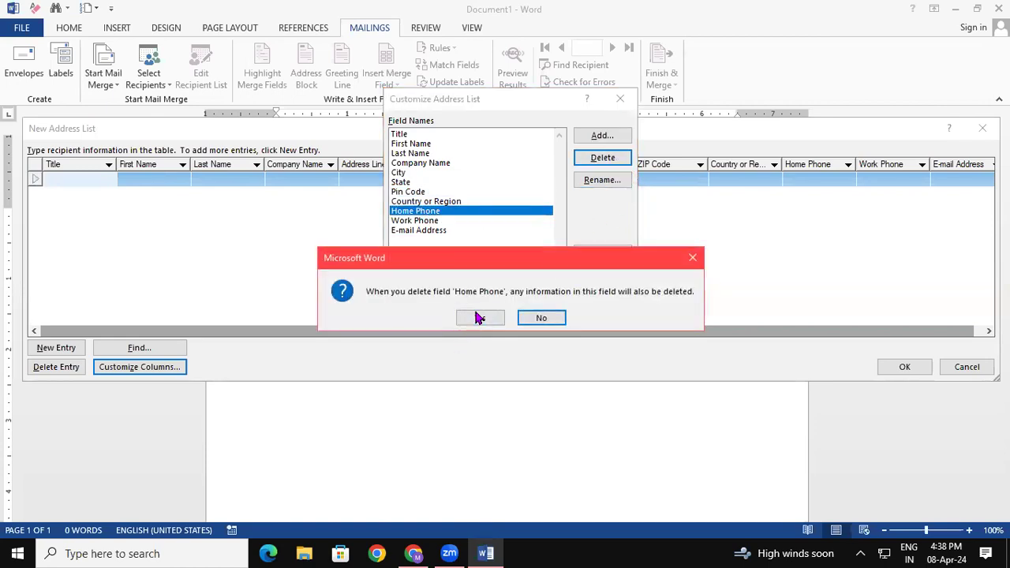
left_click(479, 319)
left_click(432, 211)
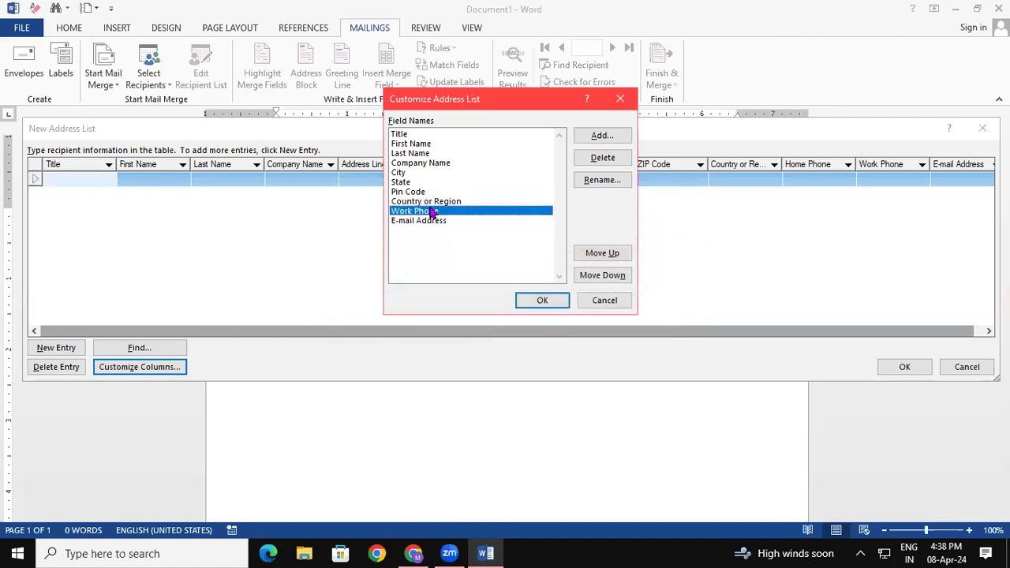
left_click(592, 168)
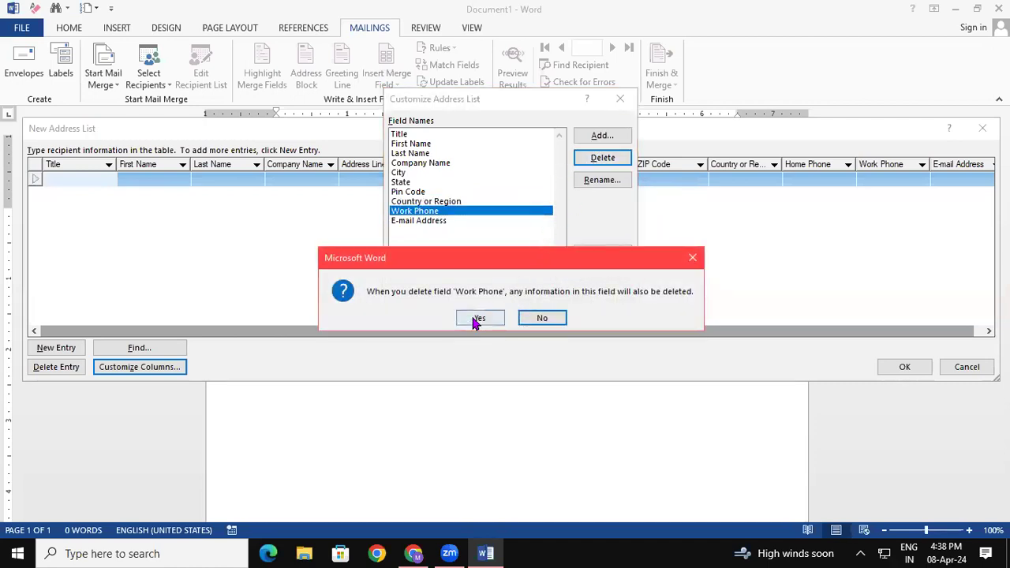
left_click(479, 318)
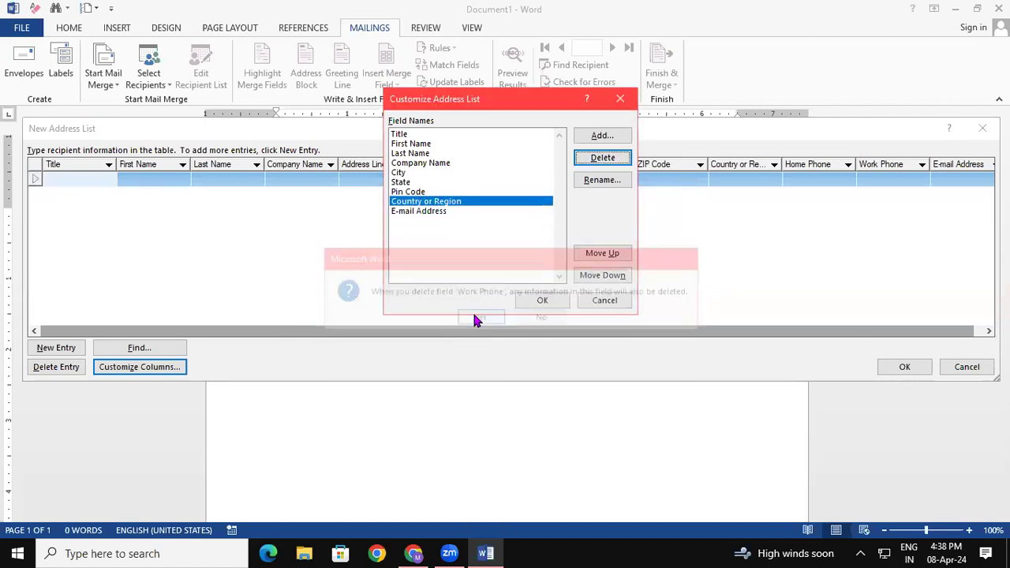
left_click(443, 211)
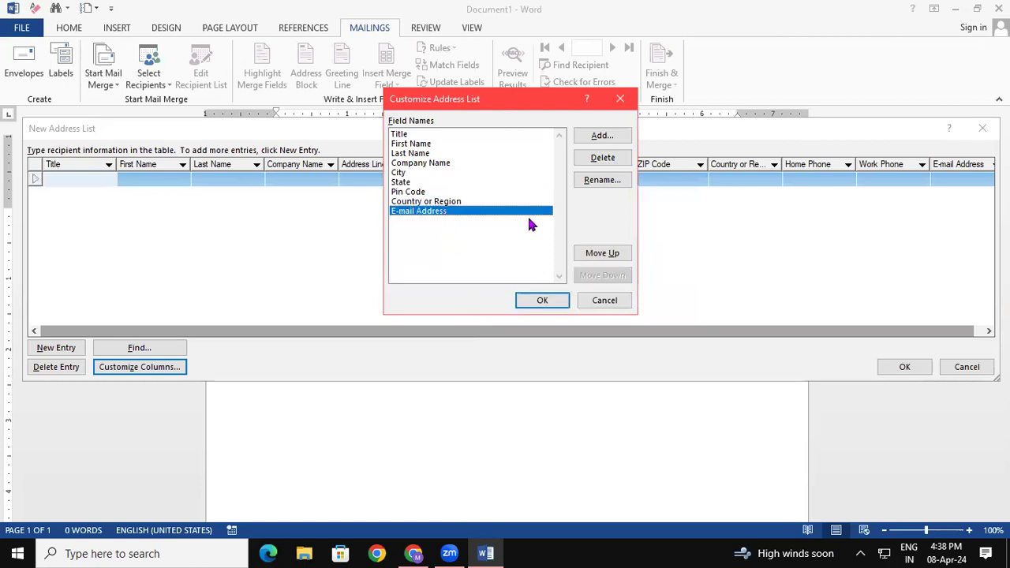
left_click(610, 158)
left_click(495, 320)
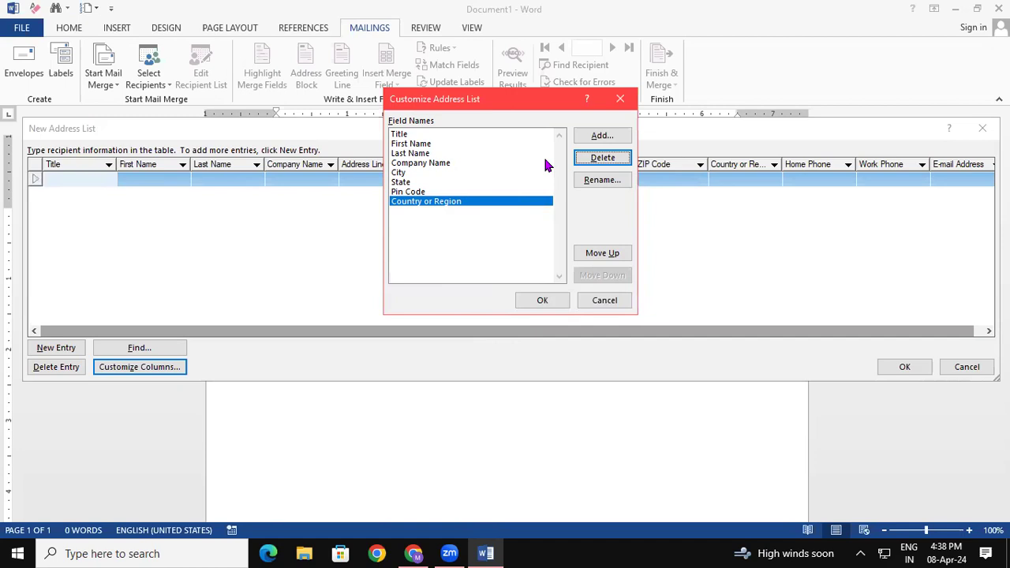
Add a Mobile Number field and enter MR as the first recipient's Title
left_click(603, 138)
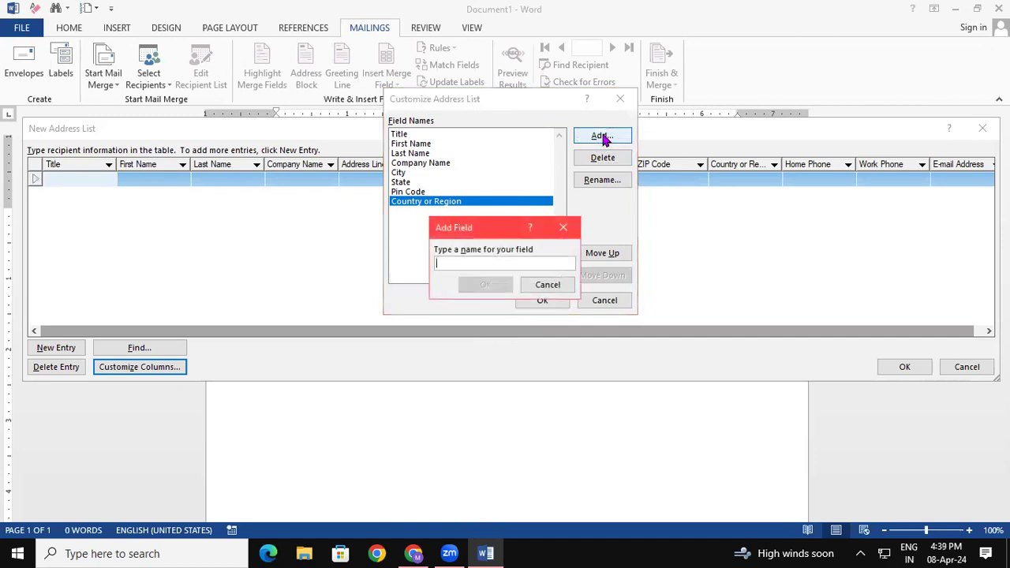
type("M")
key("BackSpace")
type("Mobile")
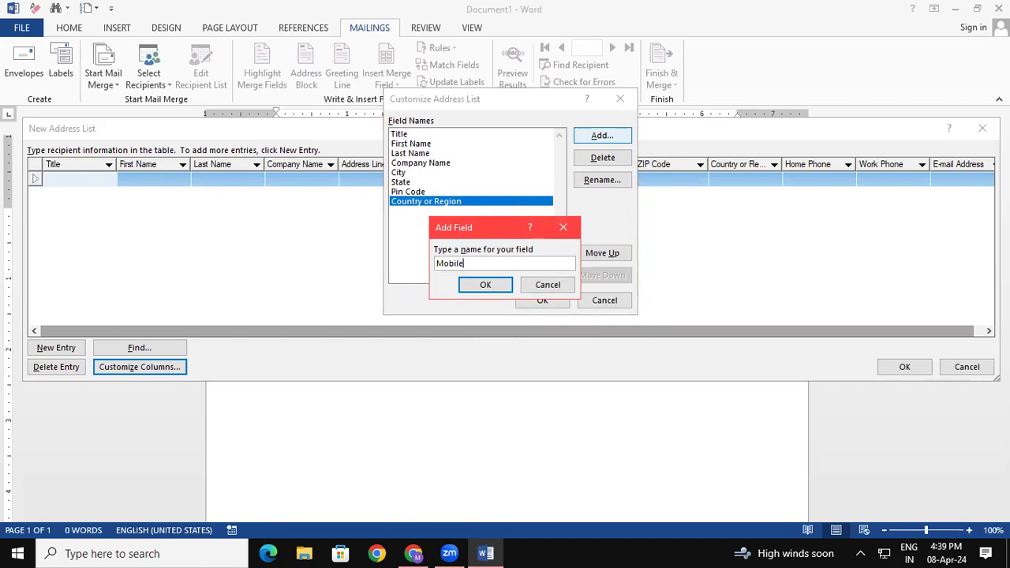
type("mber")
left_click(485, 286)
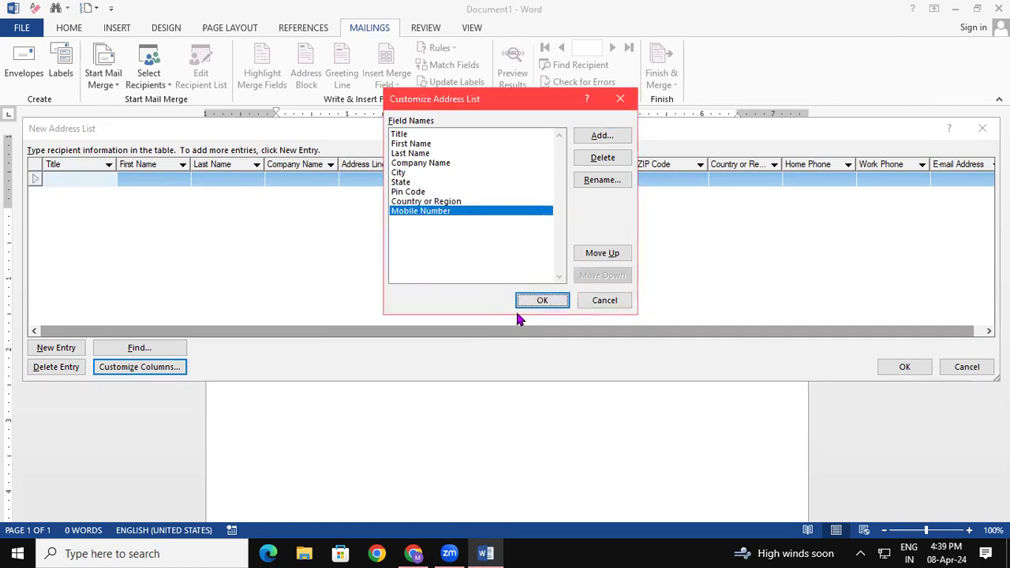
left_click(542, 300)
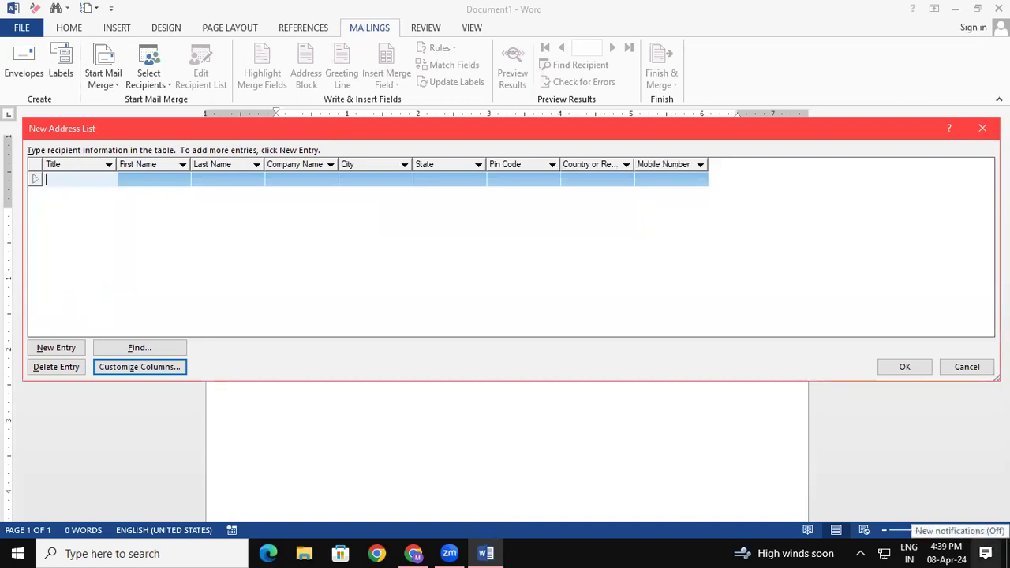
type("MR")
left_click(154, 179)
Enter the first recipient's name, company SBI, city and state, then close the New Address List
left_click(227, 179)
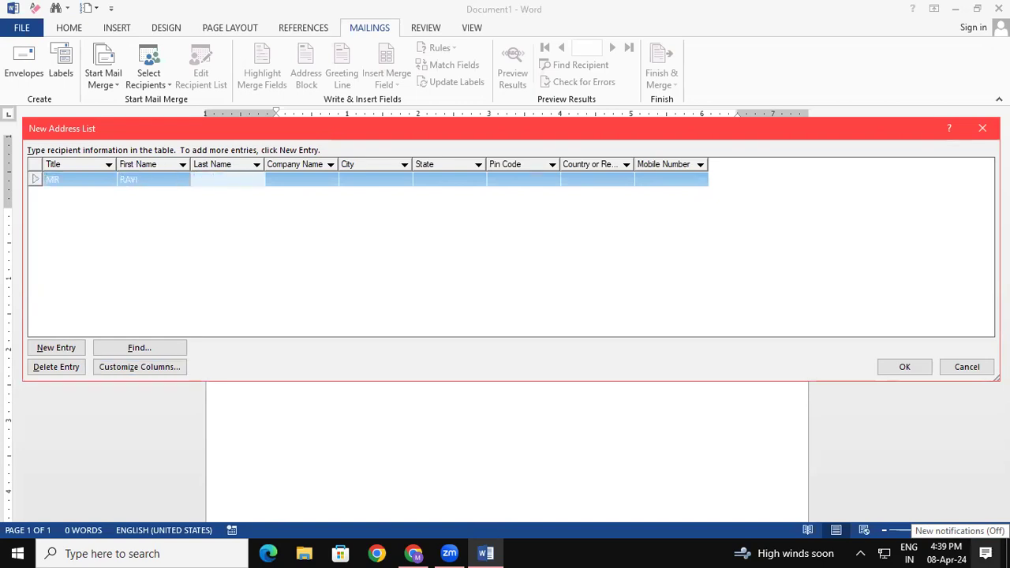
key("Tab")
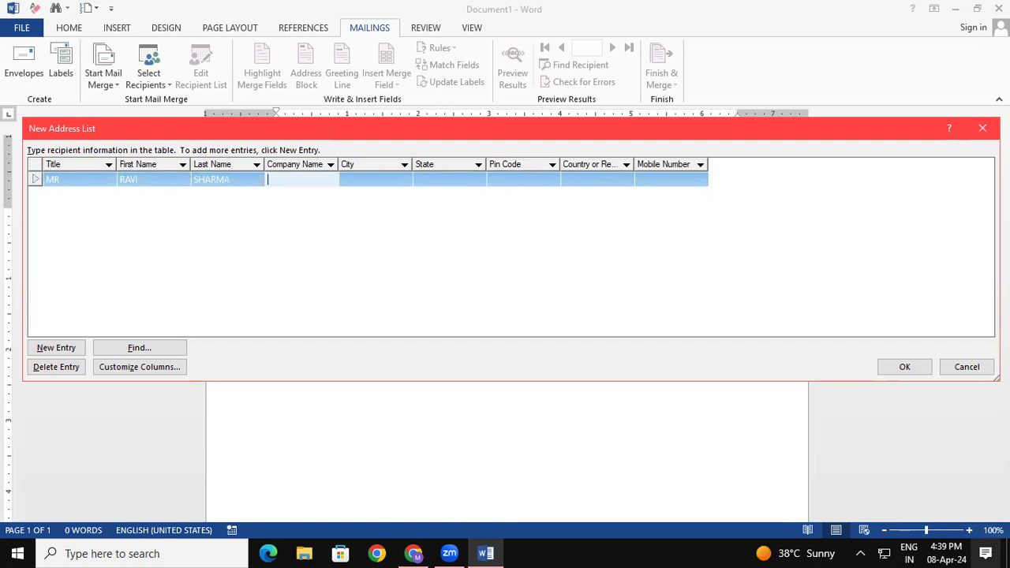
type("SBI")
key("Tab")
type("PADRAUNA")
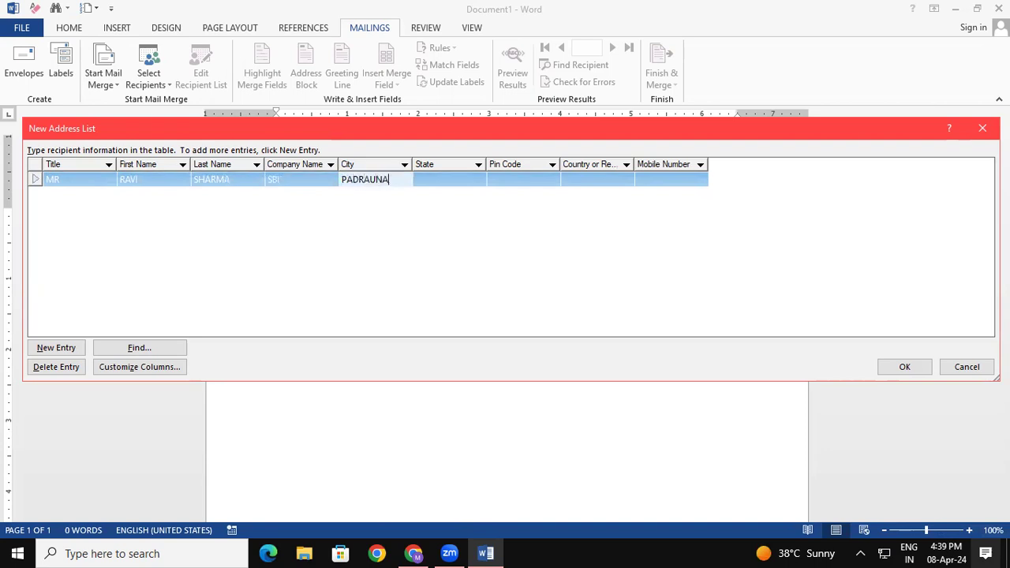
key("Tab")
type("UTTAR")
left_click(983, 127)
type("RADESH")
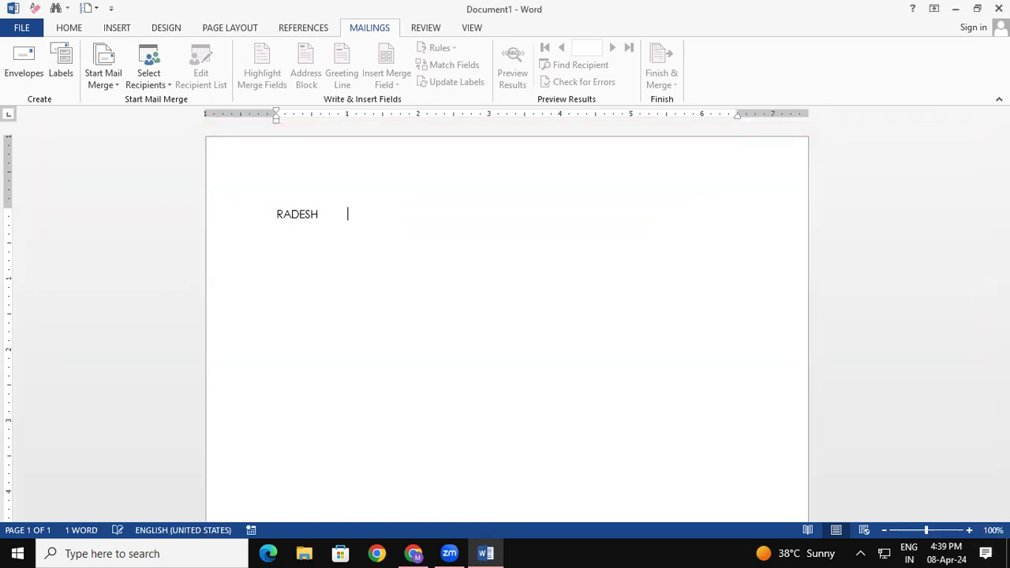
Erase the stray letters and start a fresh typed recipient list, widening its window
key("BackSpace")
key("BackSpace")
key("BackSpace")
key("BackSpace")
key("BackSpace")
key("BackSpace")
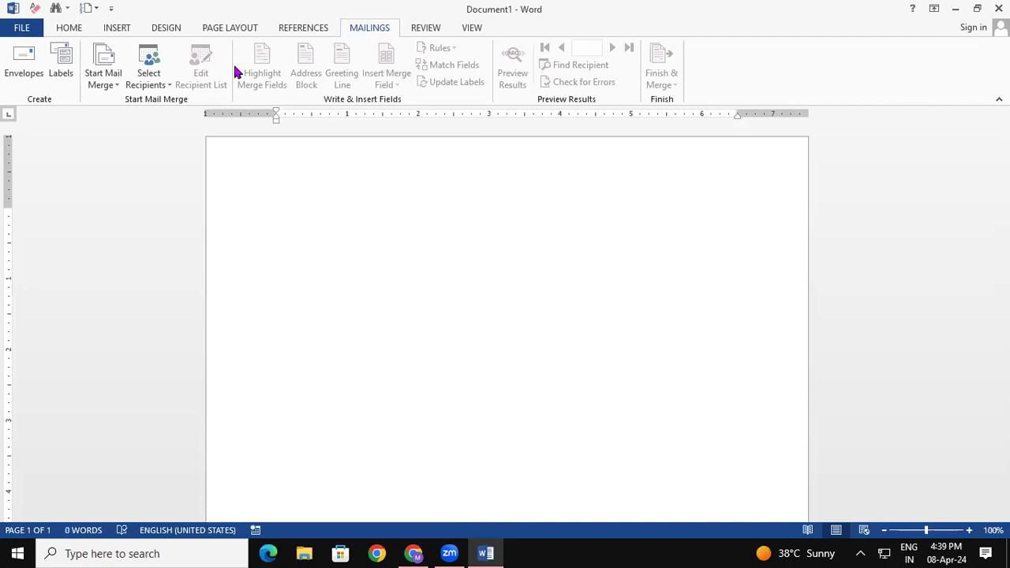
left_click(150, 87)
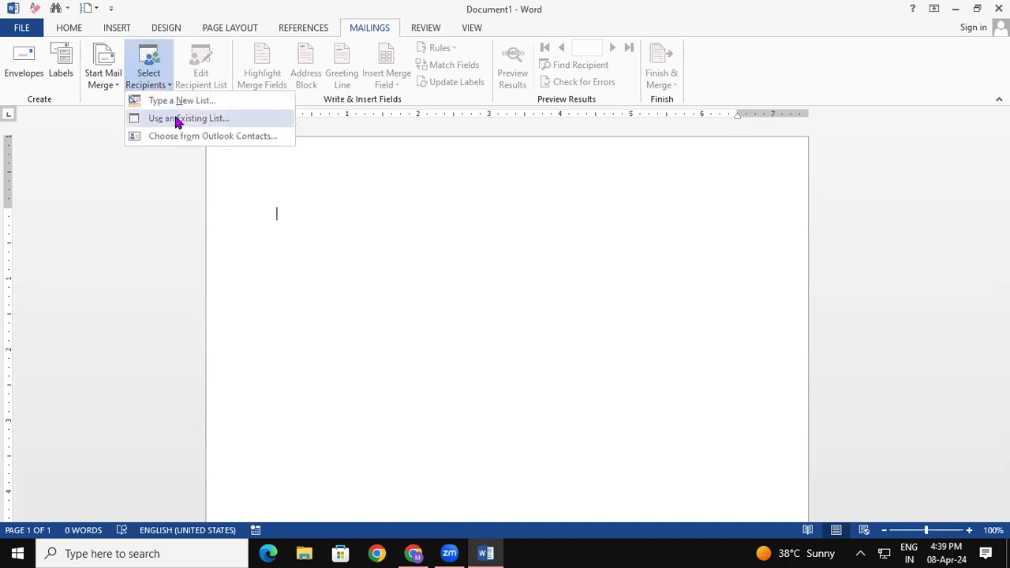
left_click(195, 101)
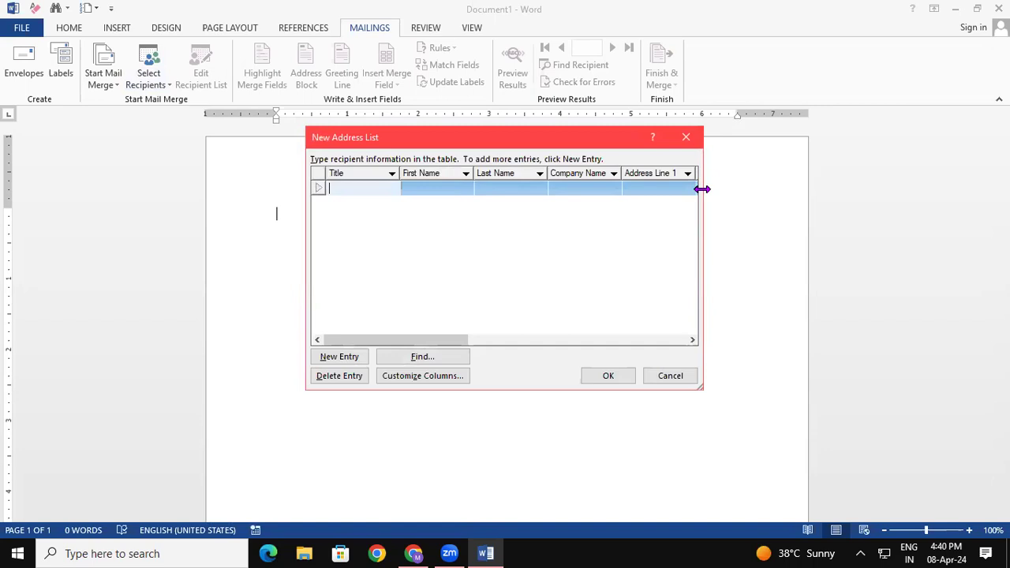
left_click_drag(702, 189, 1009, 189)
Delete the E-mail Address, Work Phone and Home Phone fields from the address list
left_click(435, 379)
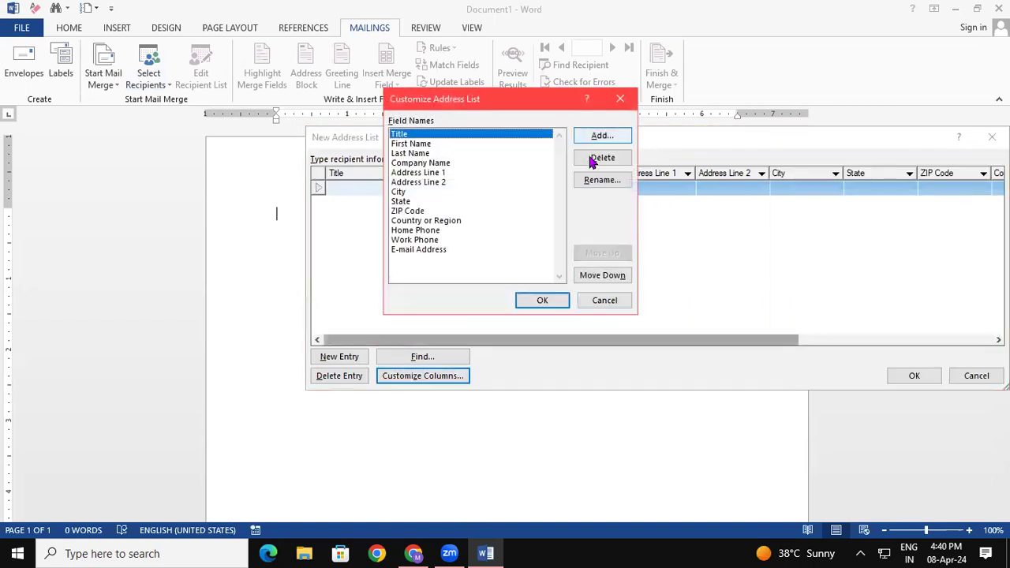
left_click(426, 250)
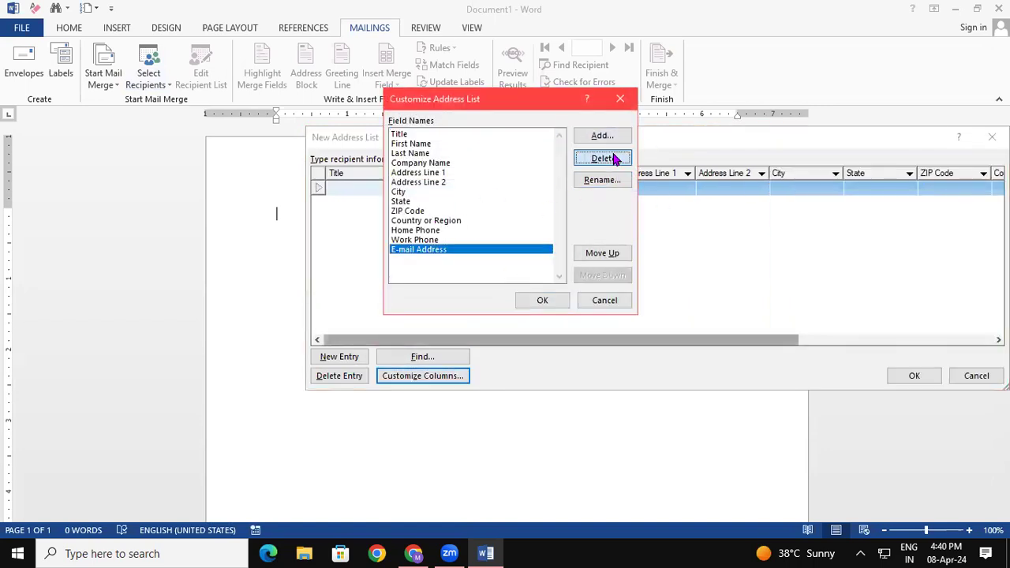
left_click(602, 157)
left_click(477, 317)
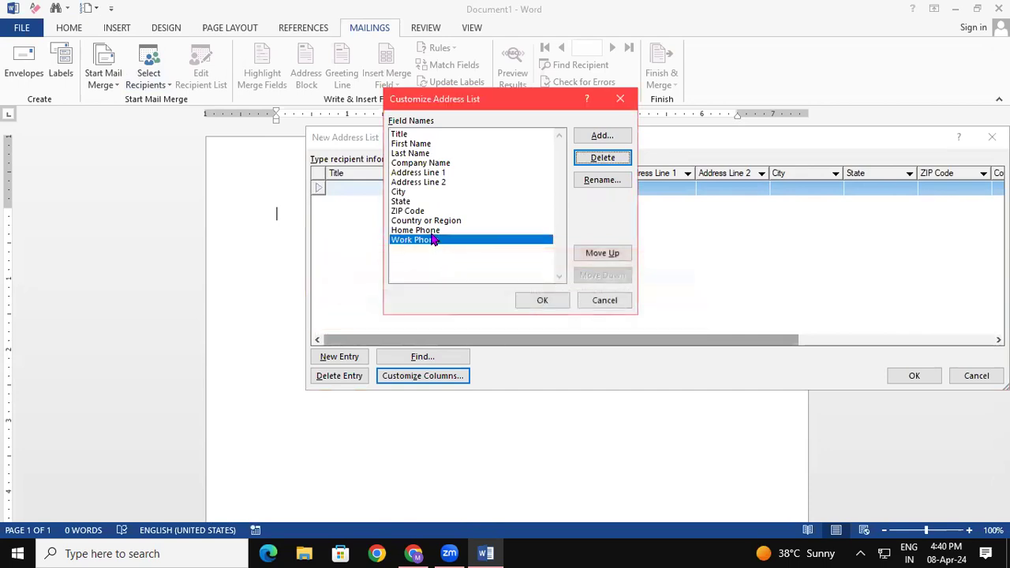
left_click(602, 158)
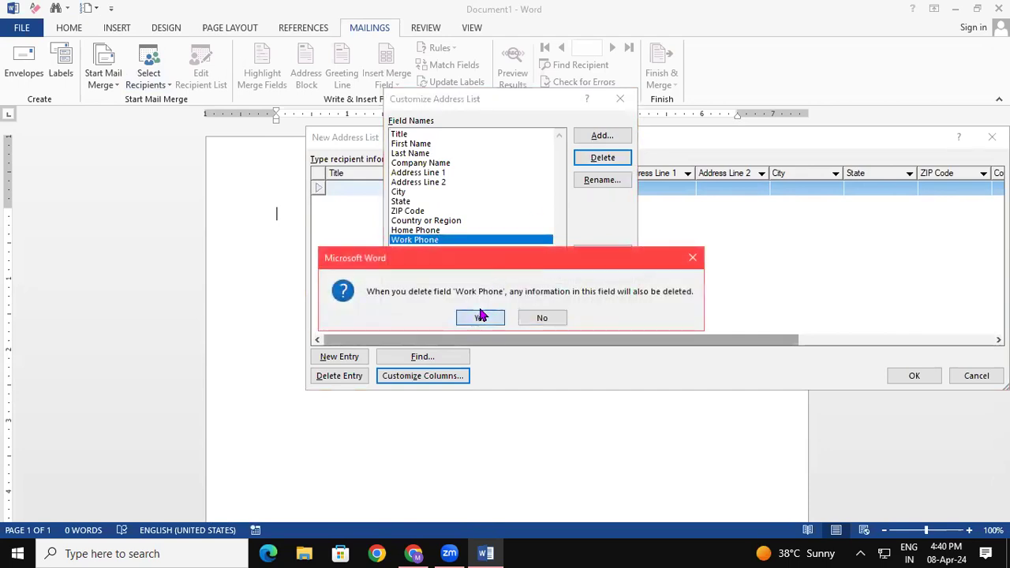
left_click(481, 316)
left_click(605, 160)
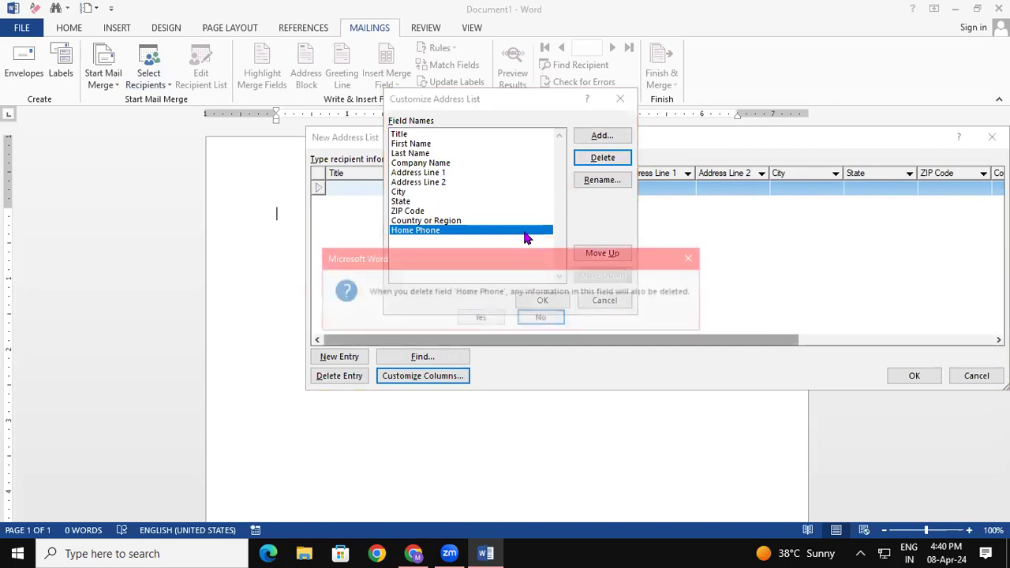
left_click(480, 317)
Rename ZIP Code to PIN CODE and Country or Region to Country
left_click(435, 211)
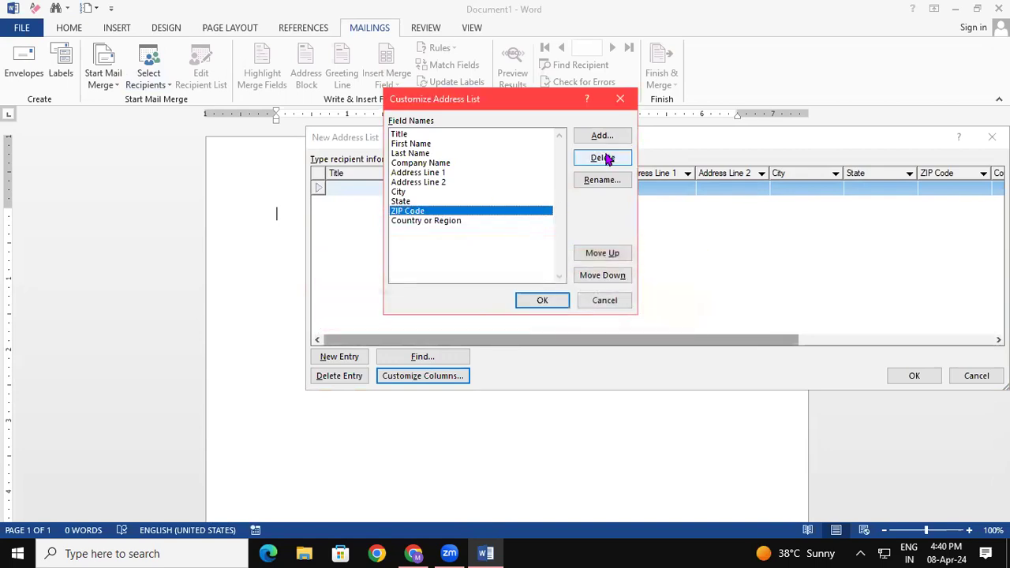
left_click(603, 180)
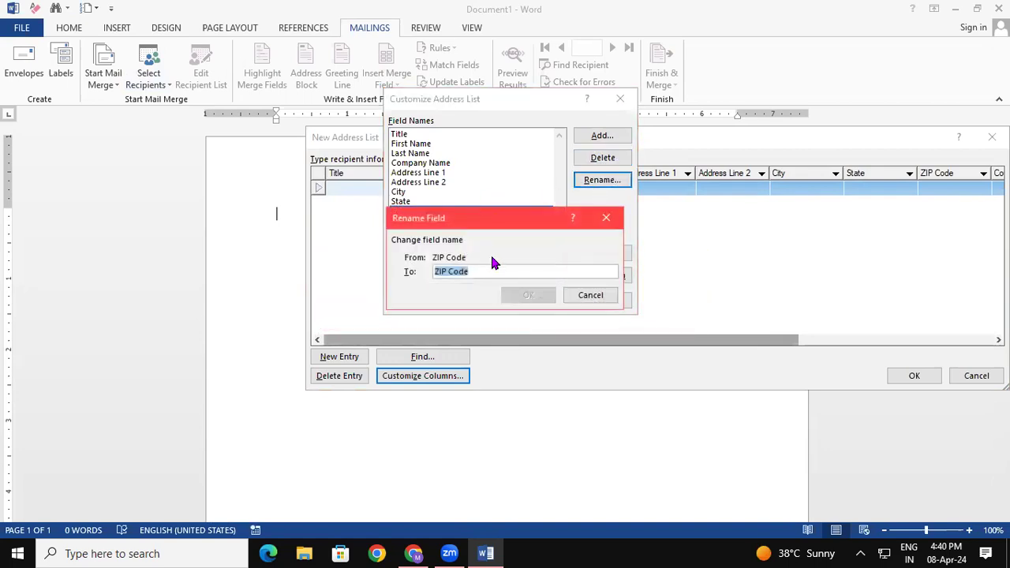
type("PIN CODE")
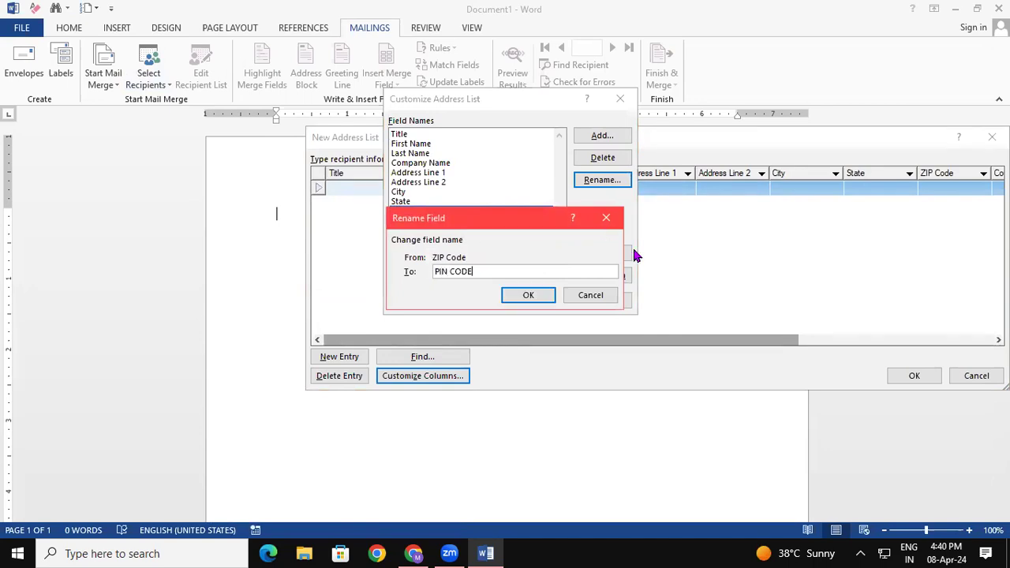
left_click(543, 293)
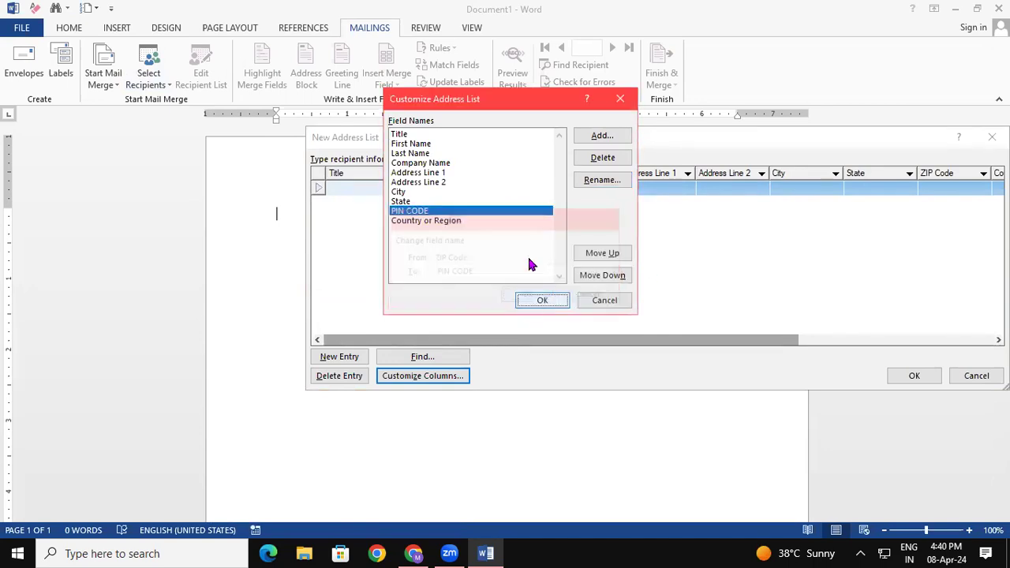
left_click(423, 221)
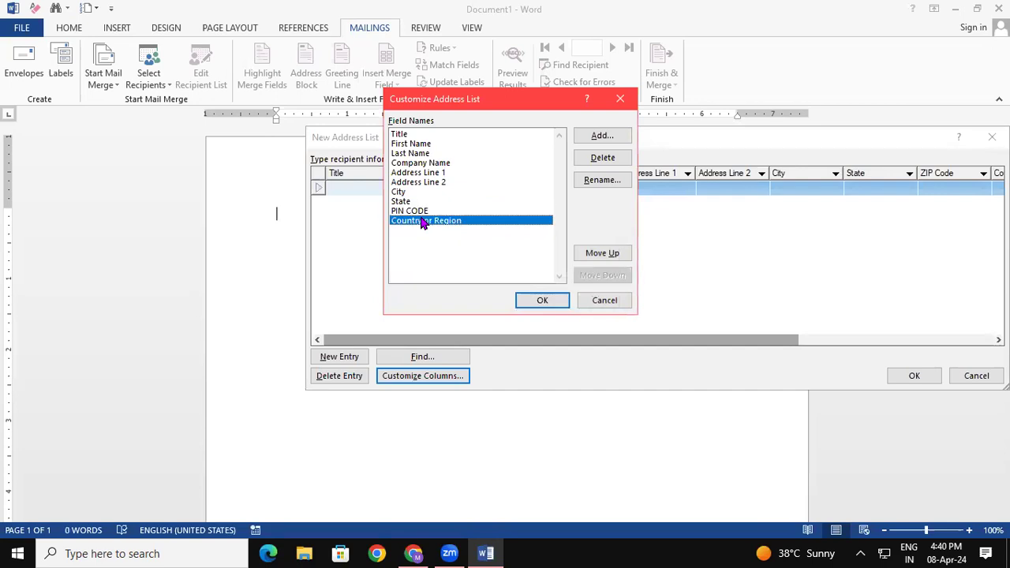
left_click(593, 181)
left_click(529, 272)
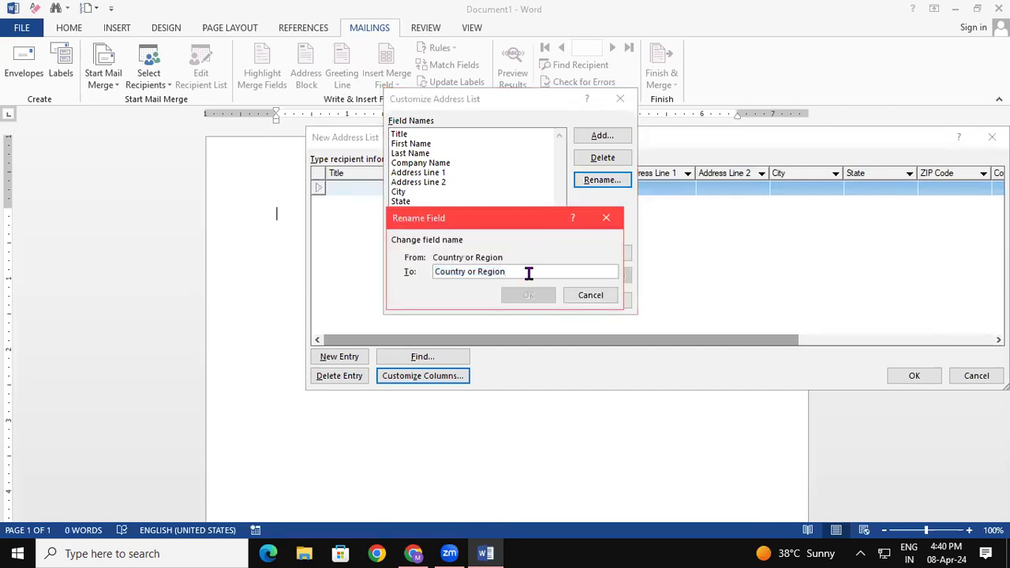
key("BackSpace")
key("BackSpace")
key("BackSpace")
key("BackSpace")
key("BackSpace")
key("BackSpace")
key("BackSpace")
key("BackSpace")
left_click(540, 296)
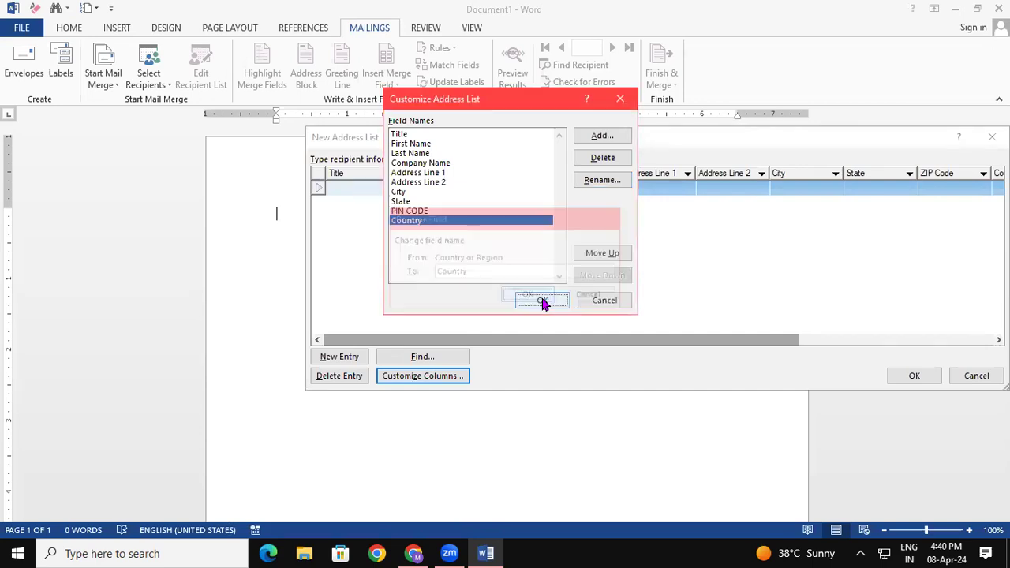
Delete the Address Line 1 and Address Line 2 fields, then select State
left_click(421, 172)
left_click(603, 157)
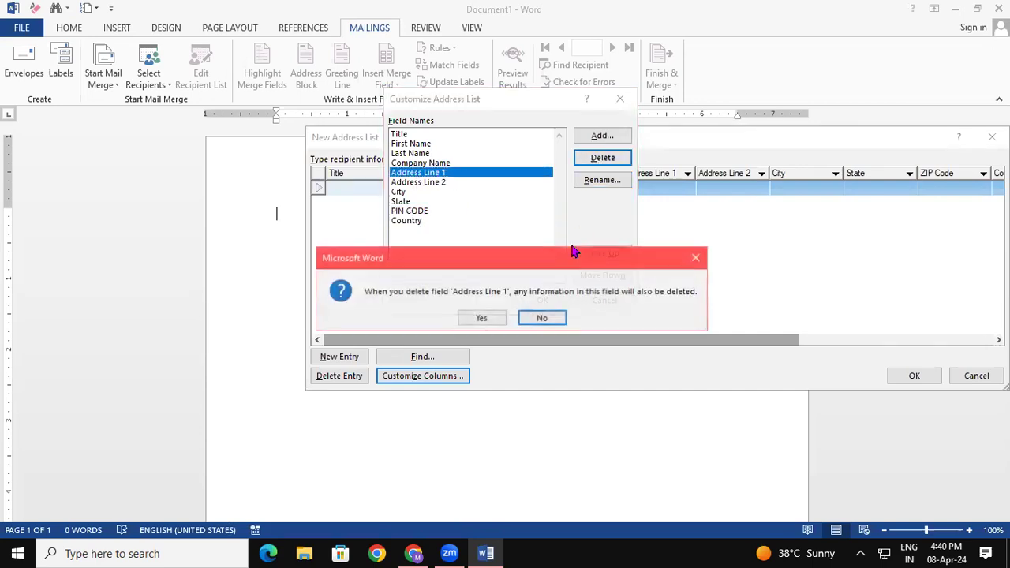
left_click(481, 317)
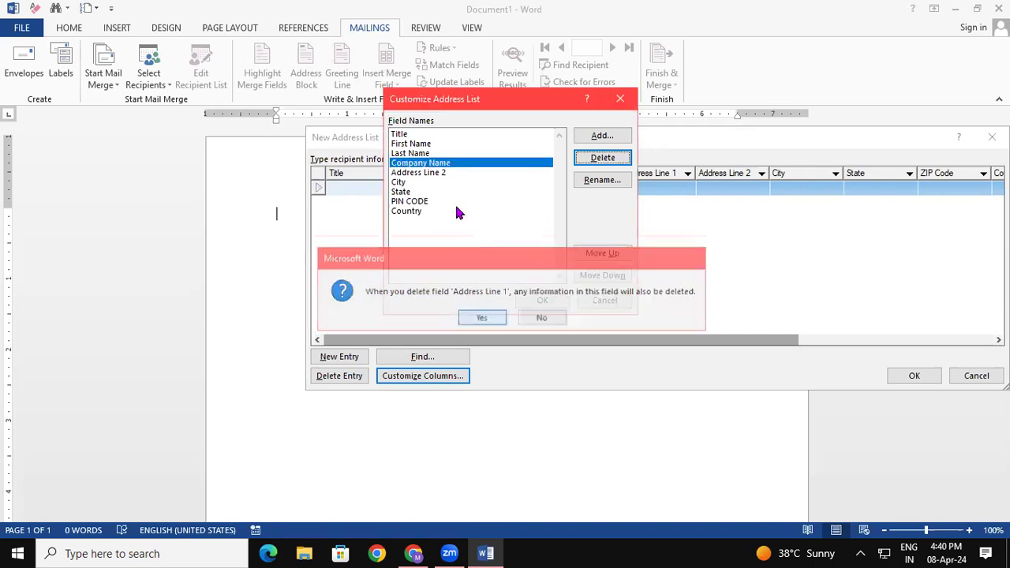
left_click(608, 158)
left_click(488, 319)
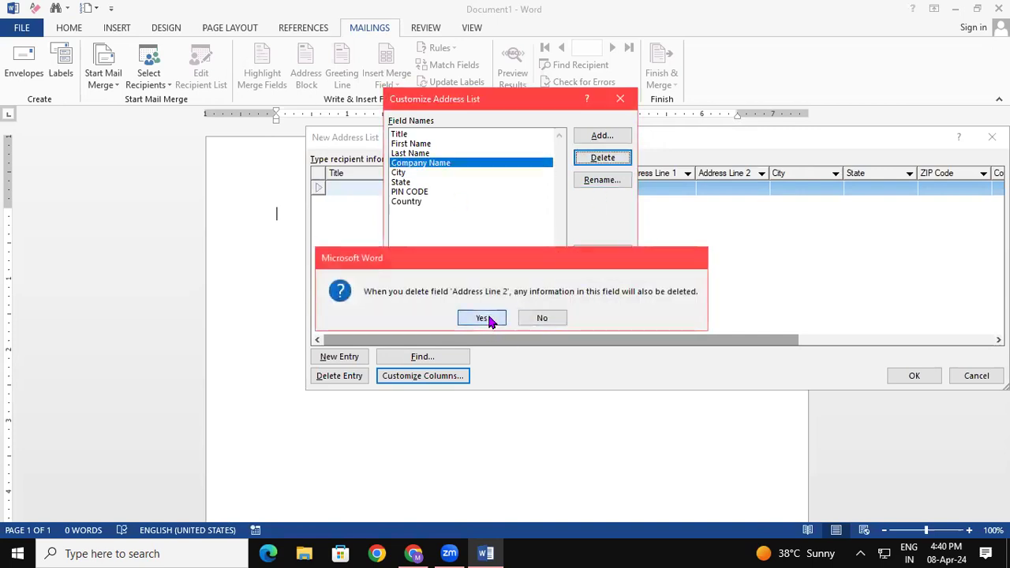
left_click(442, 183)
Add a new field named MOBILE NUMBER to the address list
left_click(598, 141)
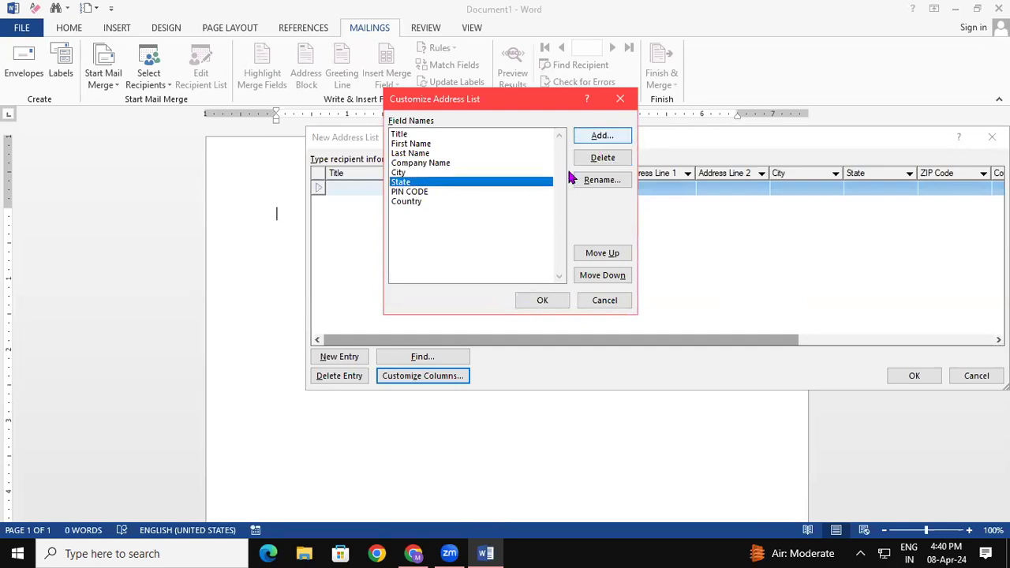
type("MOBILE")
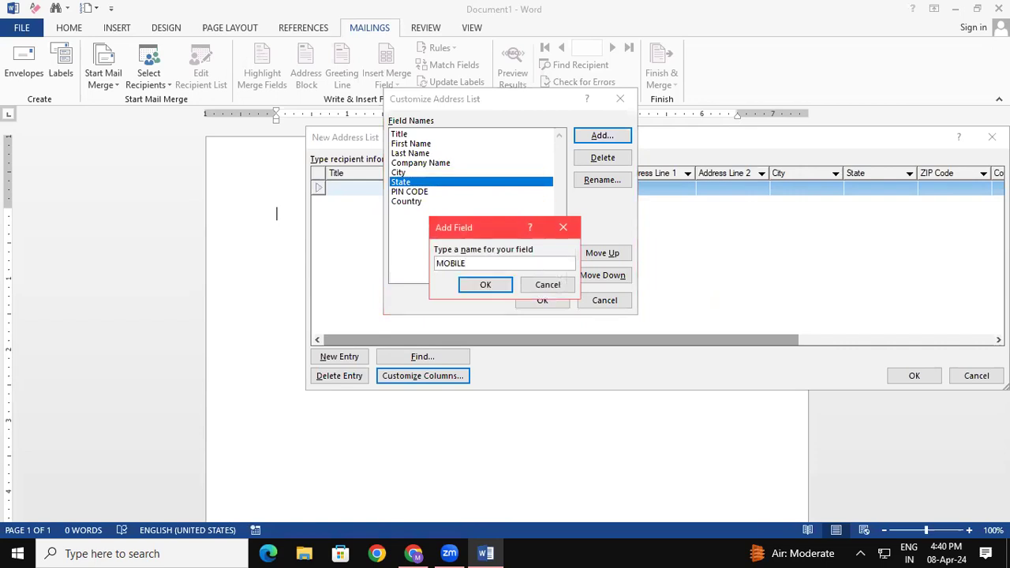
type("UMBE")
left_click(499, 285)
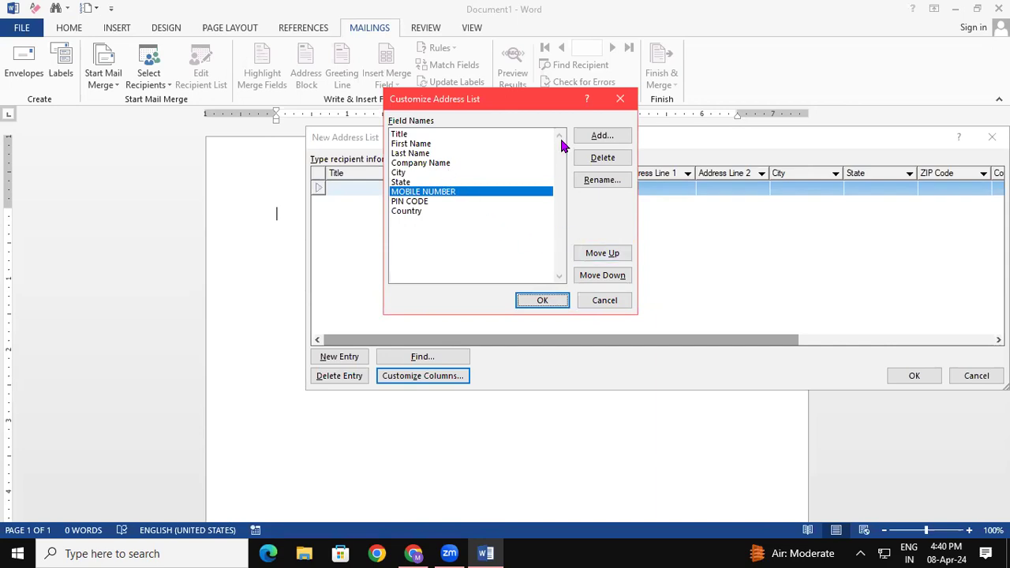
Position MOBILE NUMBER directly below State and apply the customized columns
left_click(621, 259)
left_click(620, 259)
left_click(620, 259)
left_click(621, 259)
left_click(620, 259)
left_click(622, 259)
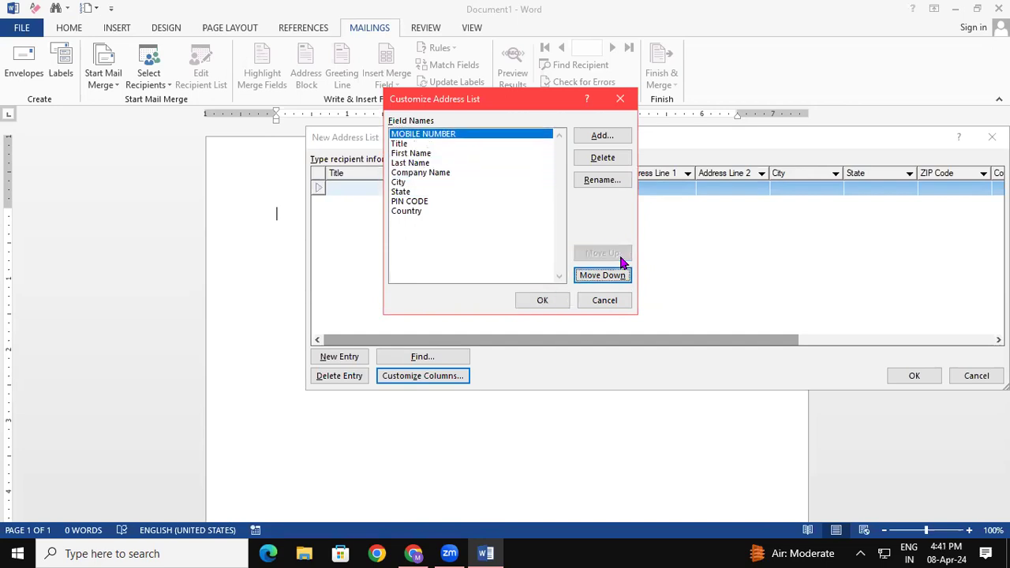
left_click(620, 280)
left_click(620, 280)
left_click(620, 281)
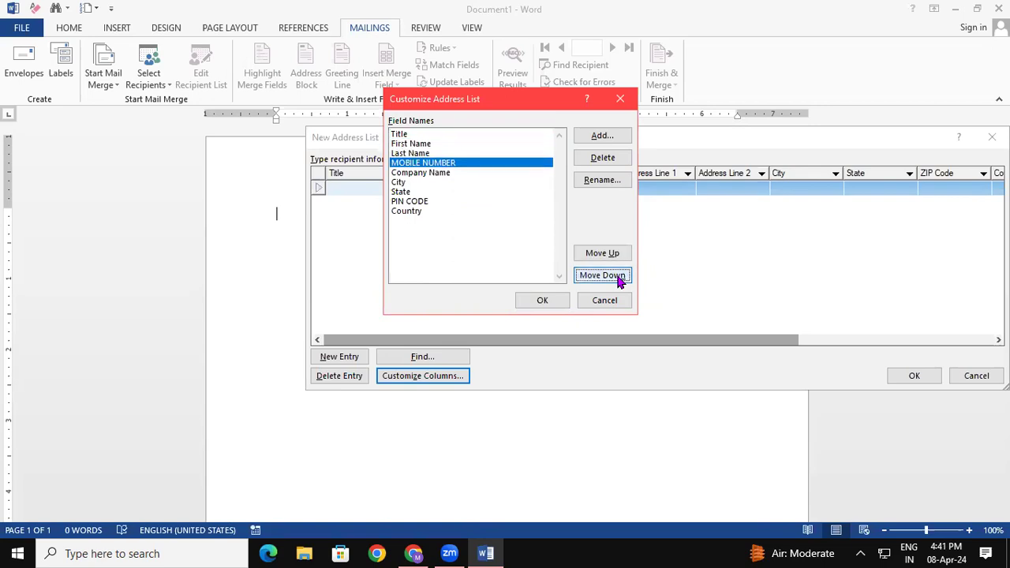
left_click(620, 281)
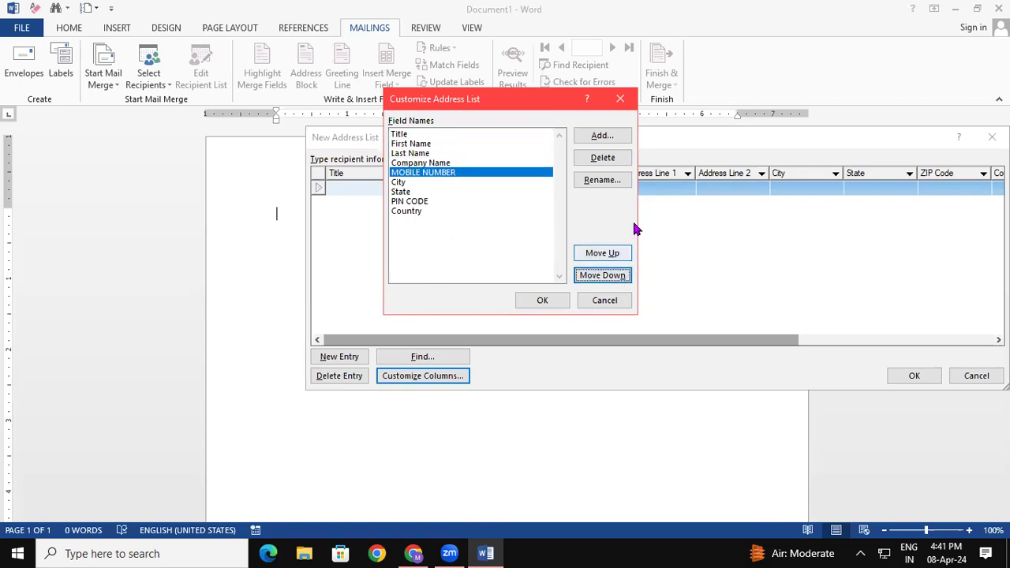
left_click(611, 260)
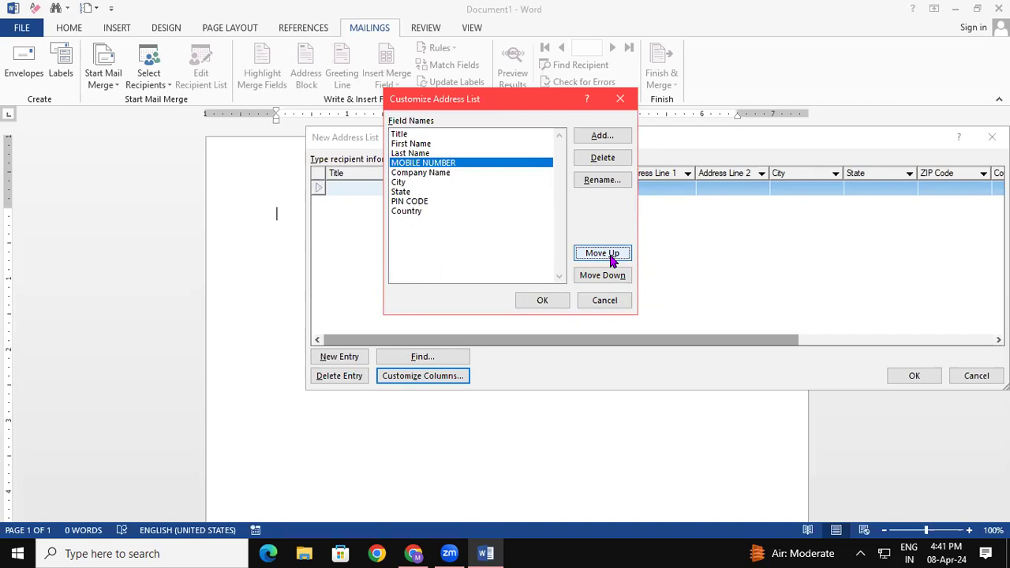
left_click(608, 273)
left_click(607, 274)
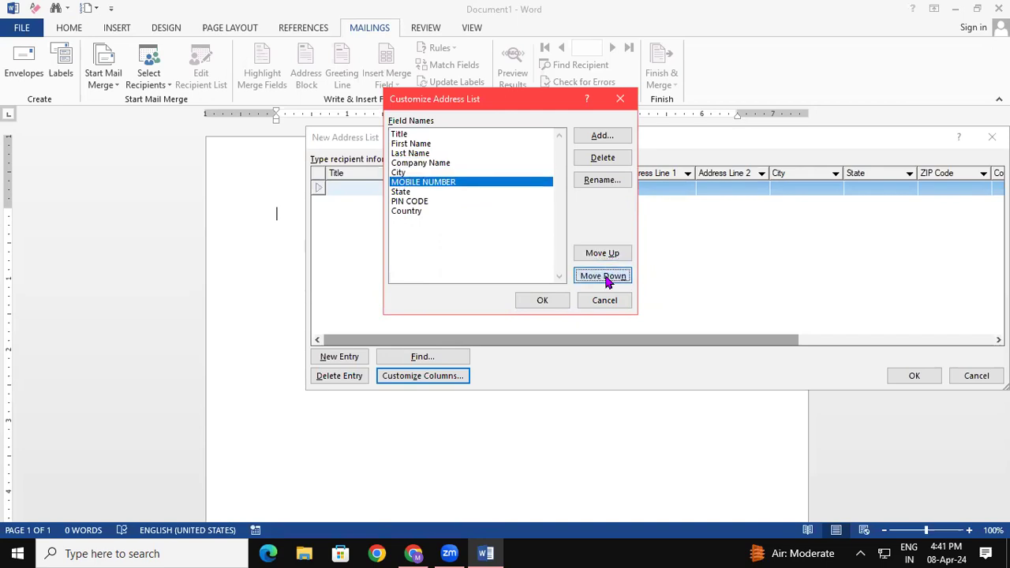
left_click(608, 274)
left_click(542, 300)
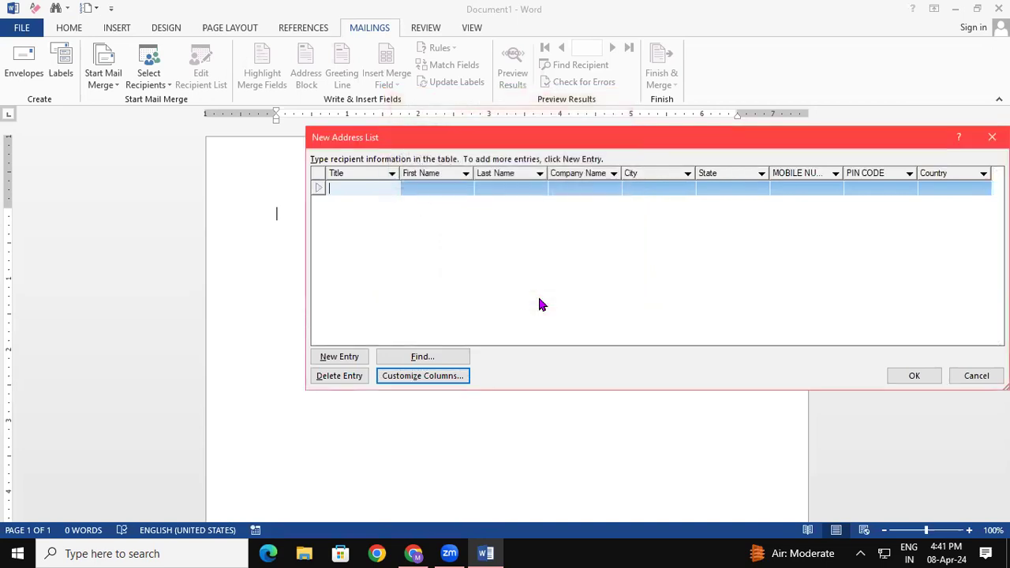
Enter the first recipient's Title MR, first and last name, and company SBI
left_click_drag(751, 143, 624, 144)
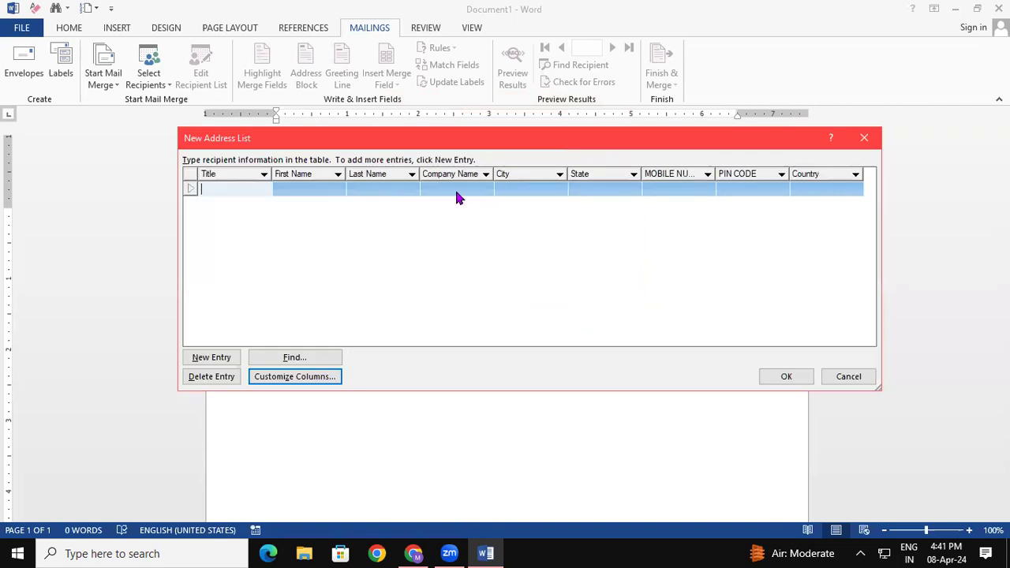
type("MR")
key("Tab")
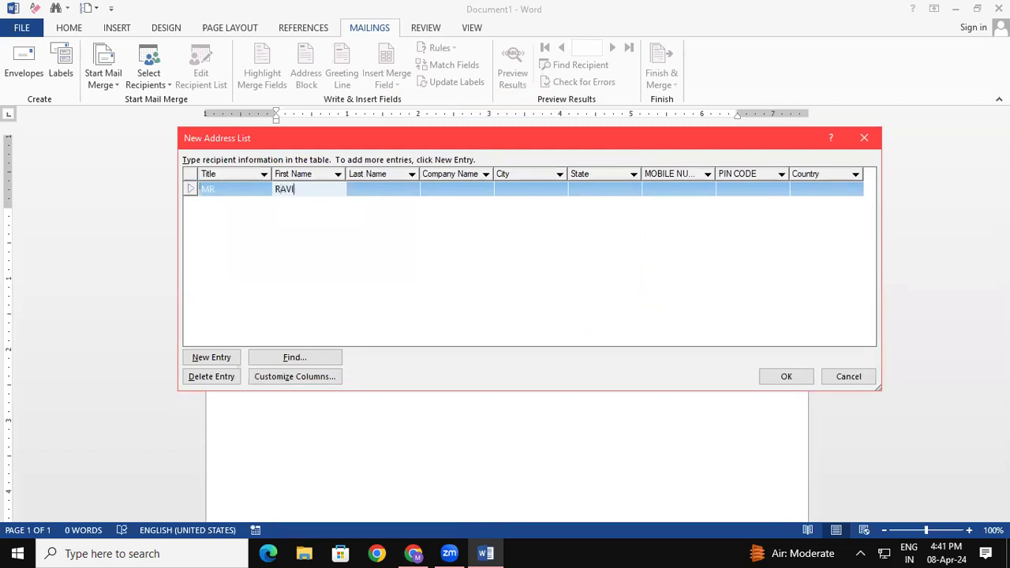
key("Tab")
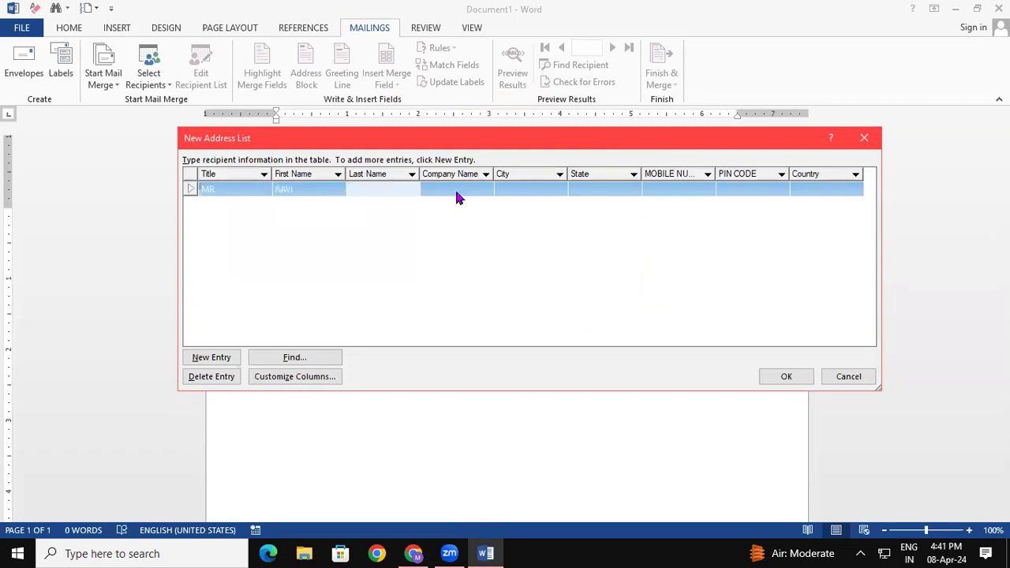
key("Tab")
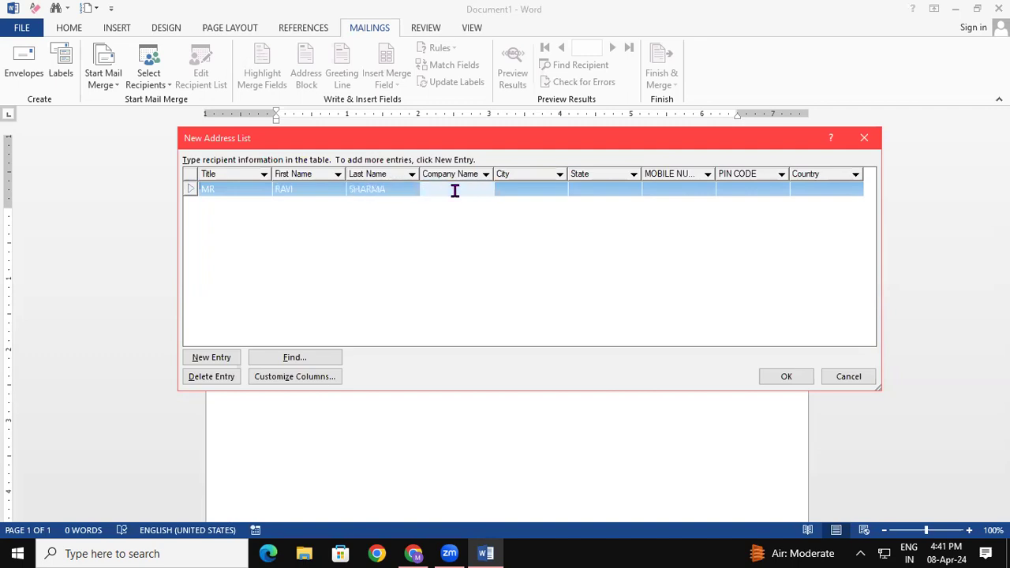
type("SBI")
Fill in the first recipient's city, state UP, mobile number, PIN code and country INDIA
key("Tab")
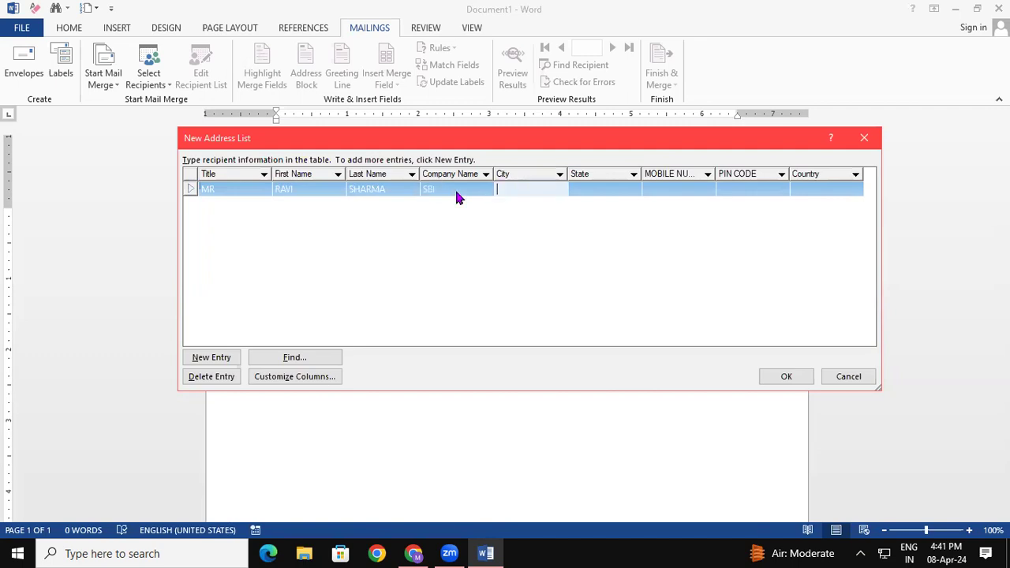
key("Tab")
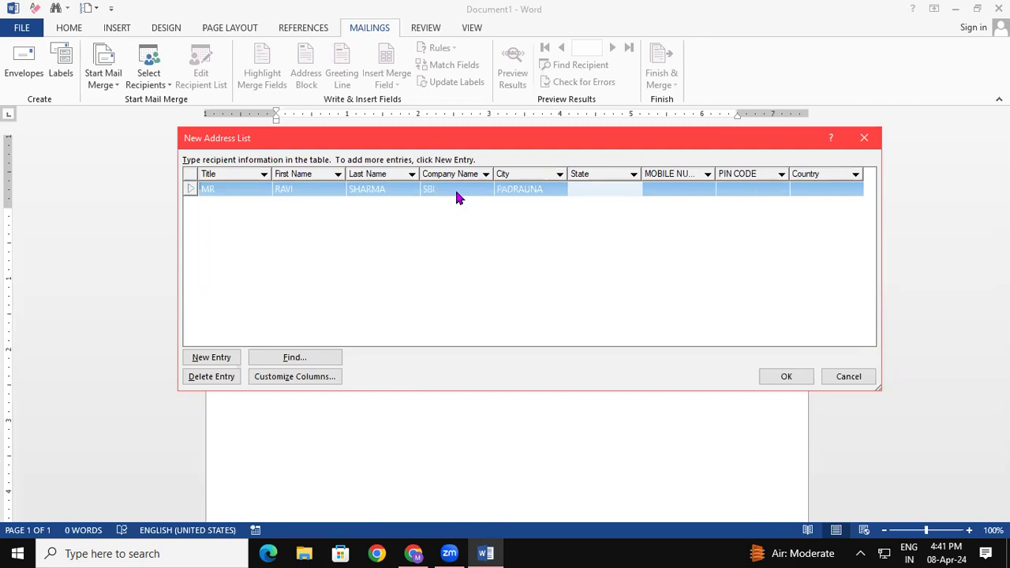
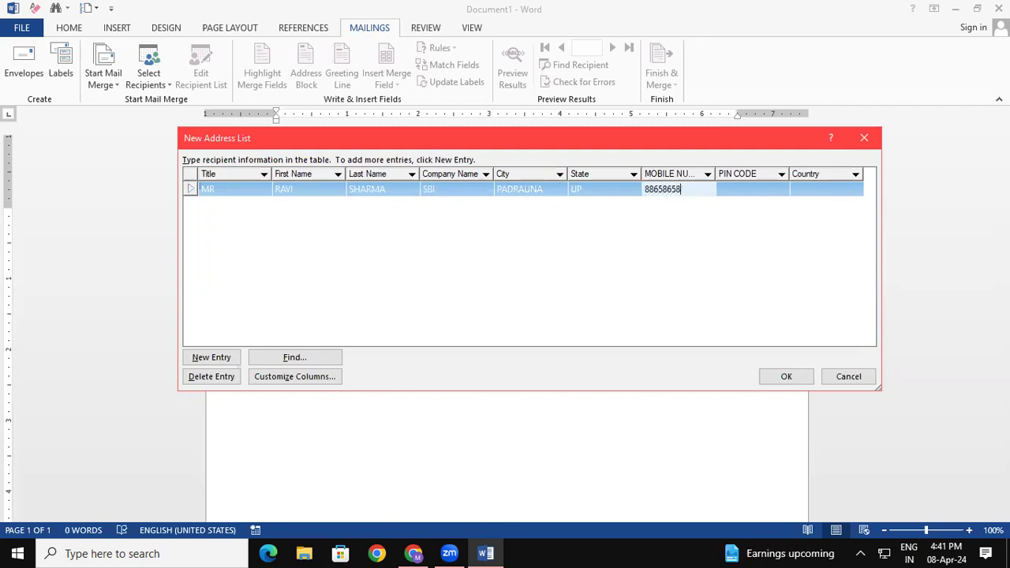
key("Tab")
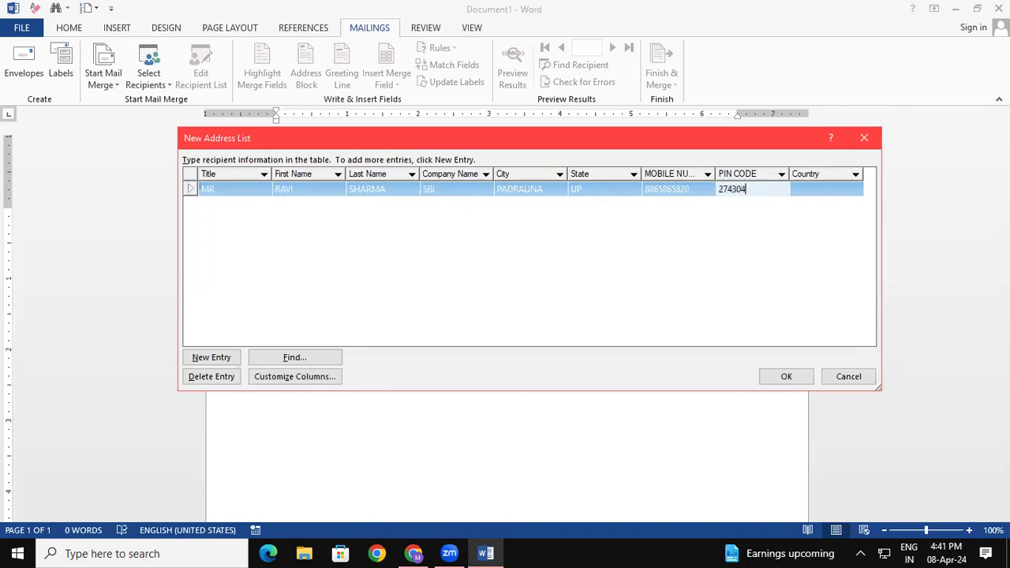
key("Tab")
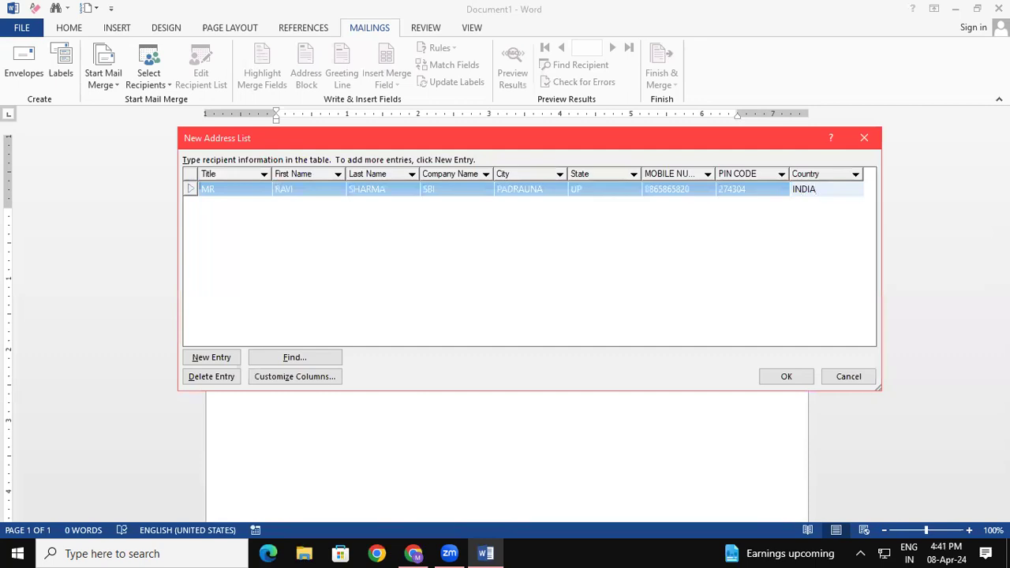
Start a second recipient with Title MR, first and last name, and company SBI
key("Tab")
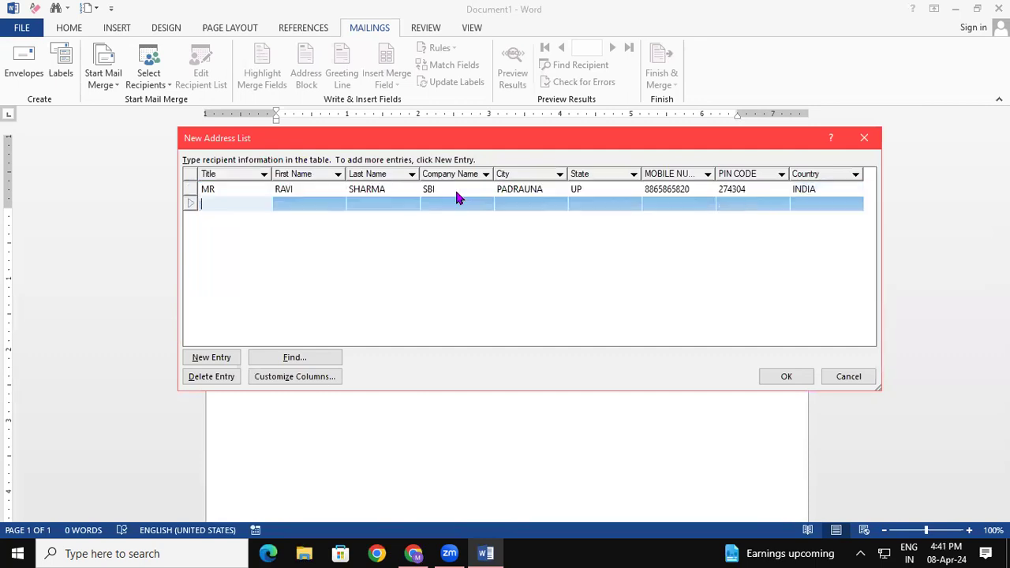
type("MR")
key("Tab")
key("Tab")
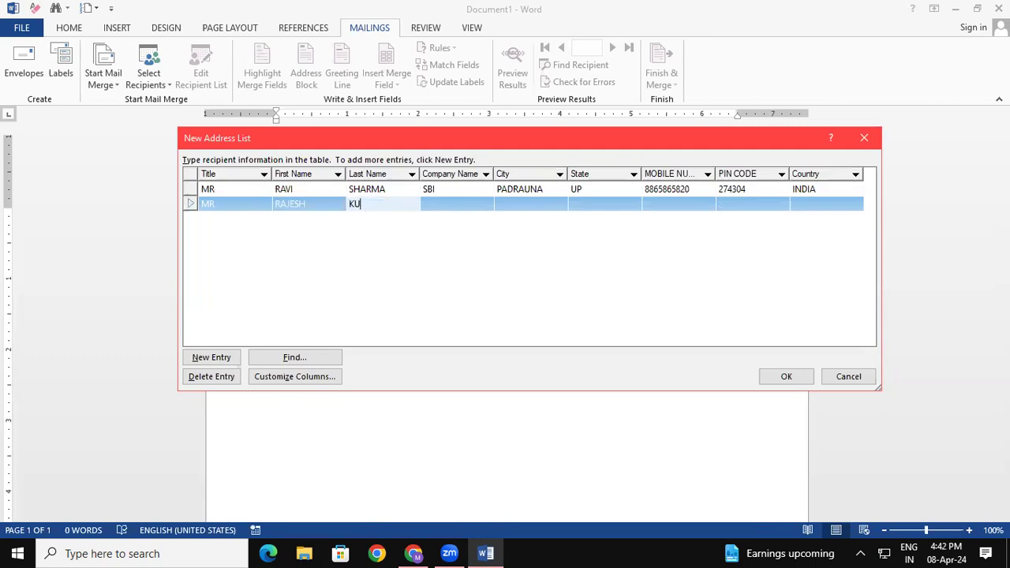
key("Tab")
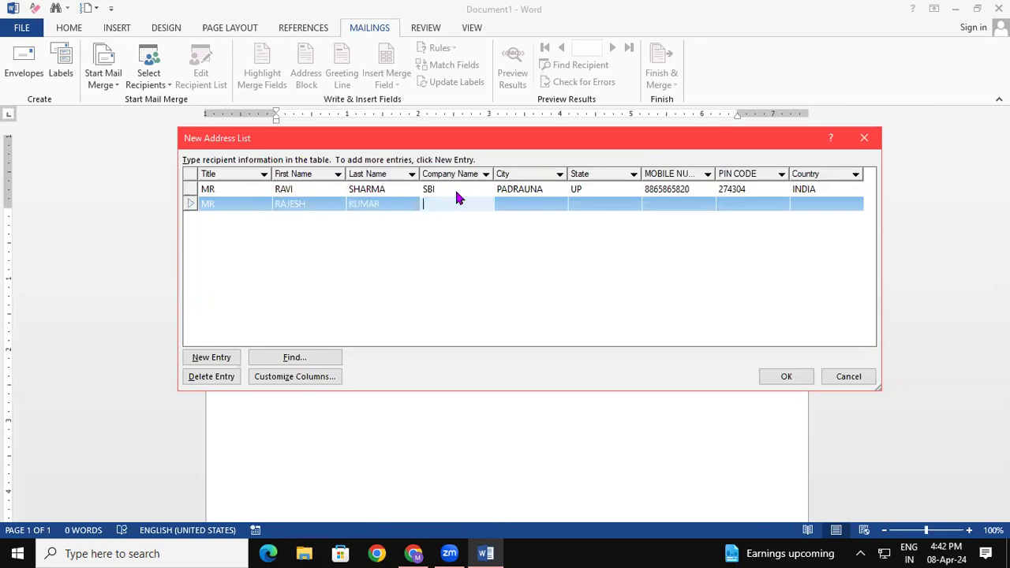
type("SBI")
Add the second recipient's city, state UP, mobile, PIN code and country INDIA, starting a new row
key("Tab")
key("Tab")
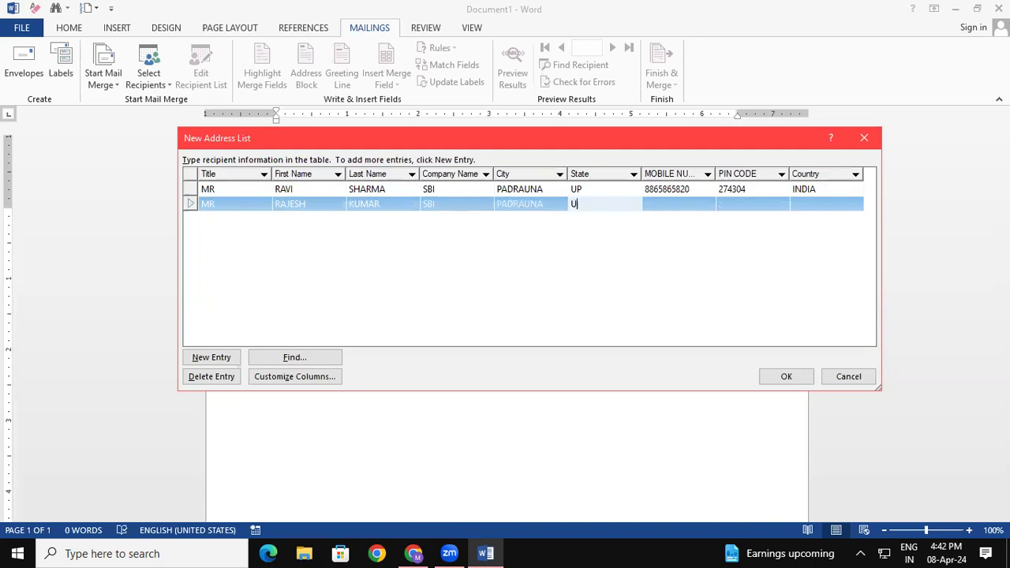
key("Tab")
key("Tab")
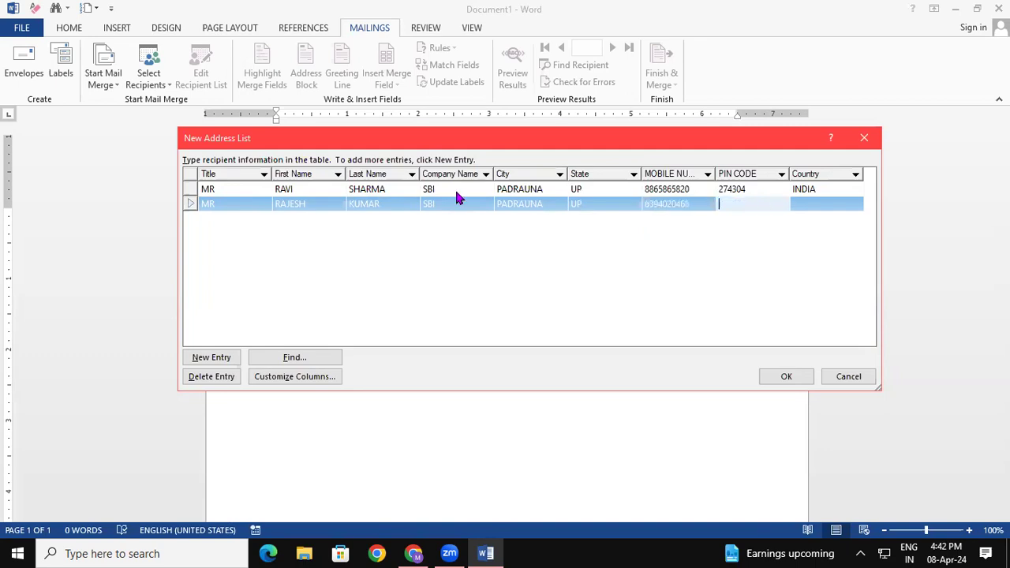
key("Tab")
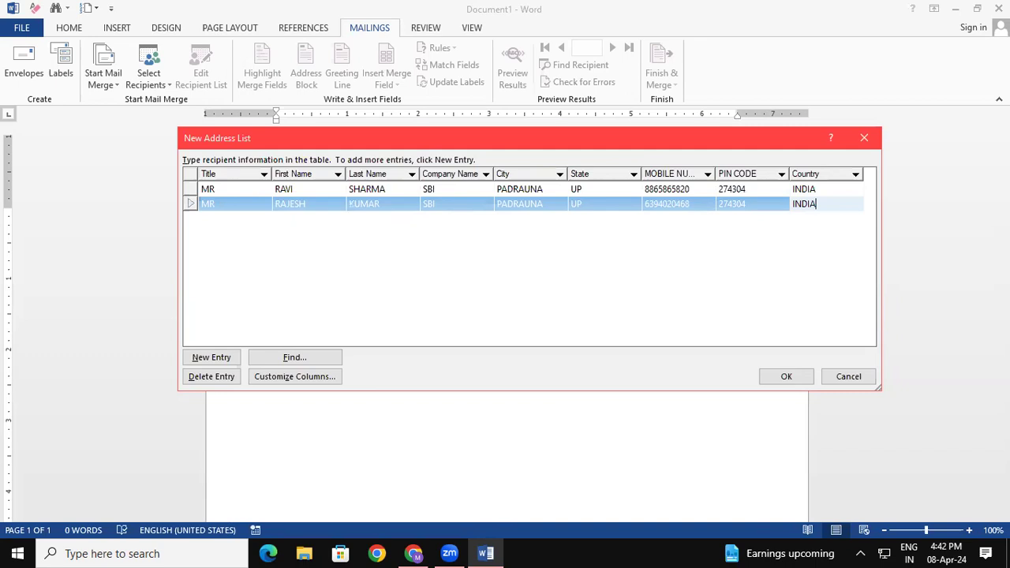
key("Tab")
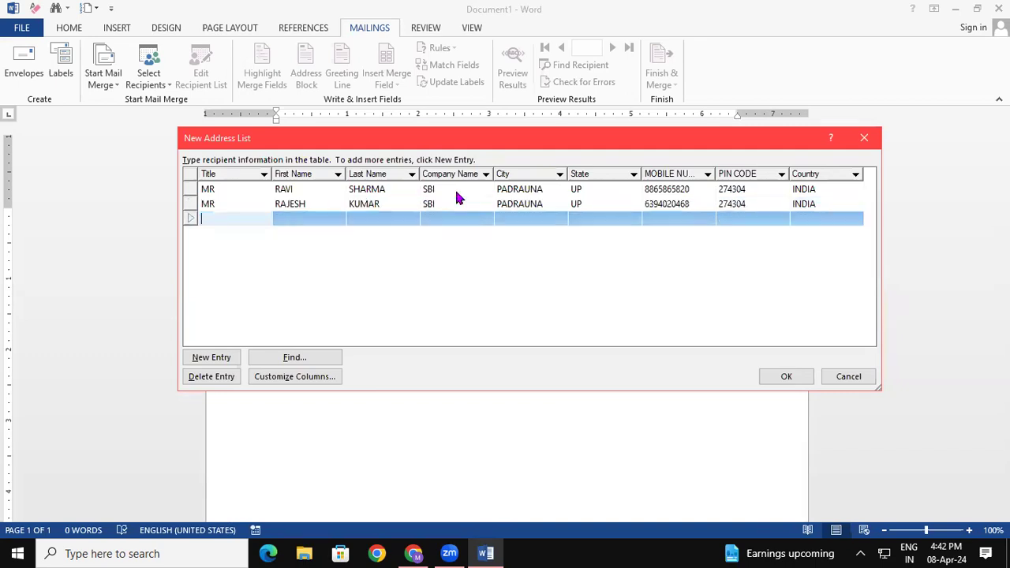
Enter the third recipient's Title MRS, first and last name, and company SBI
type("MRS")
key("Tab")
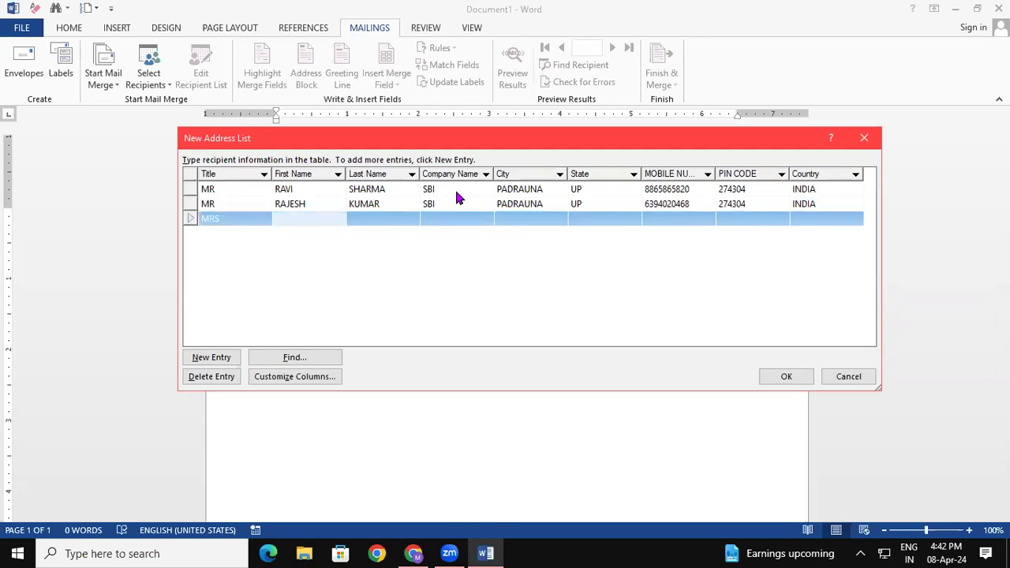
key("Tab")
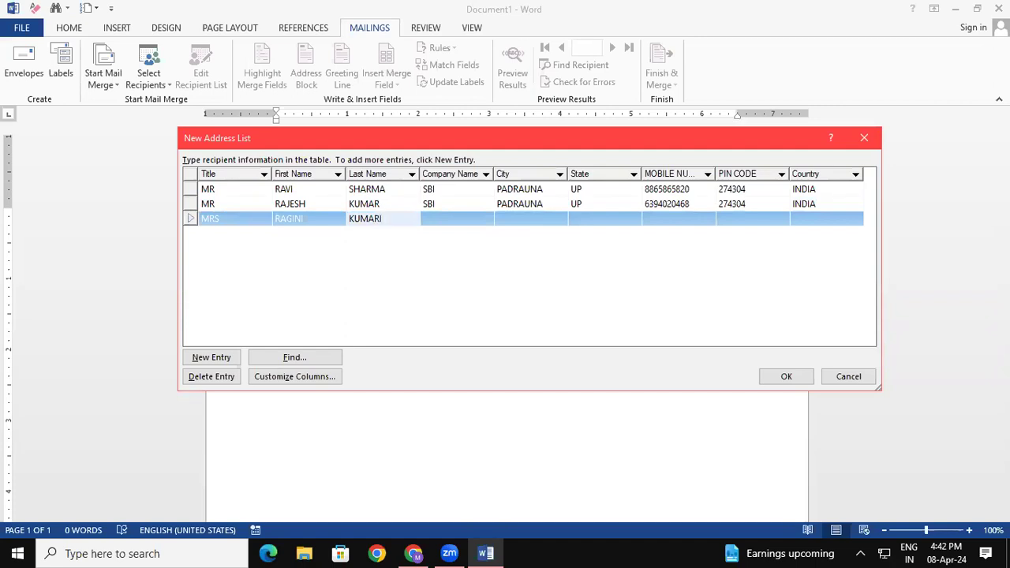
key("Tab")
type("SBI")
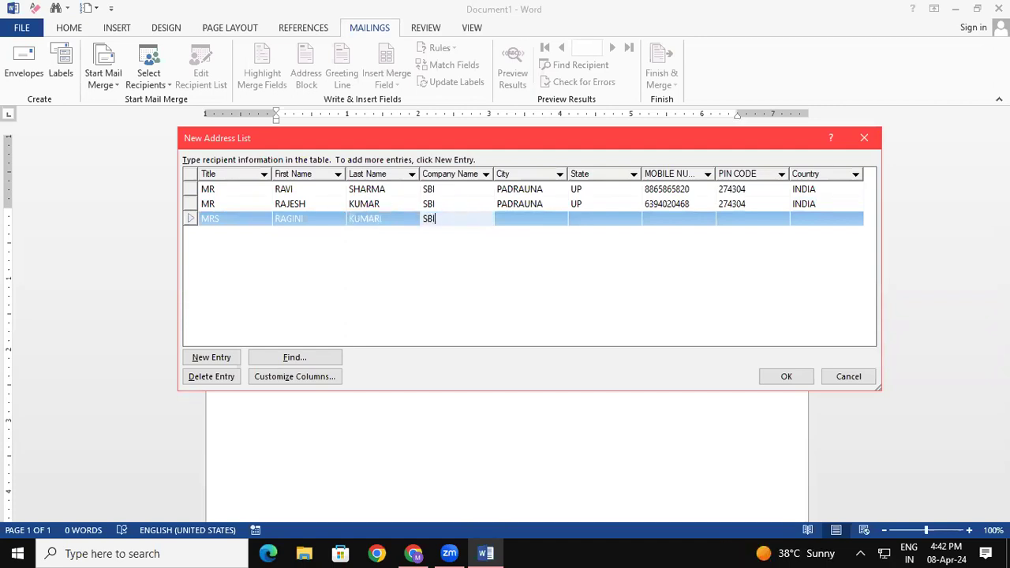
Add the third recipient's city, state UP, corrected mobile number, PIN code and country INDIA, then a new row
key("Tab")
key("Tab")
key("Tab")
key("BackSpace")
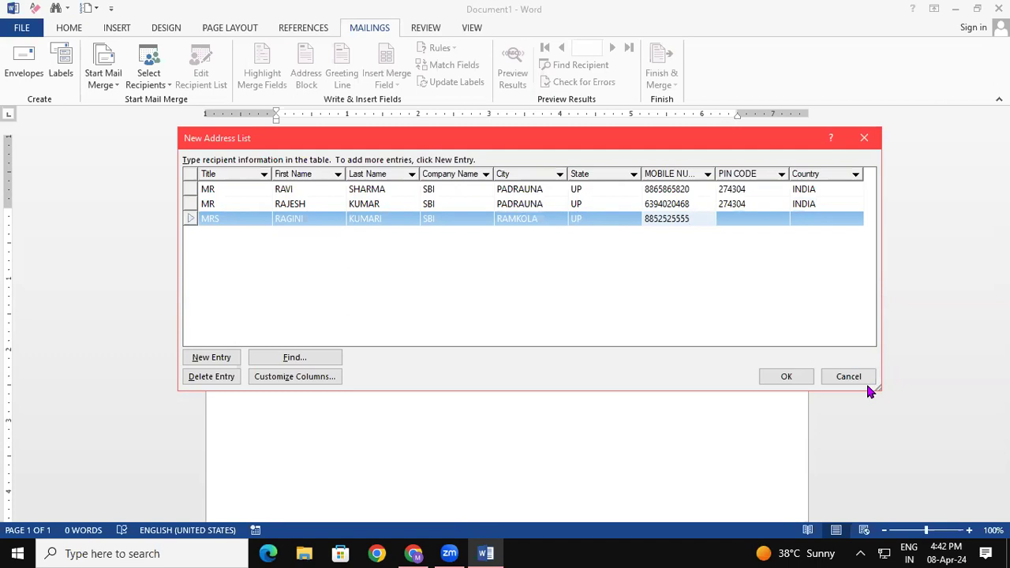
key("Tab")
key("Tab")
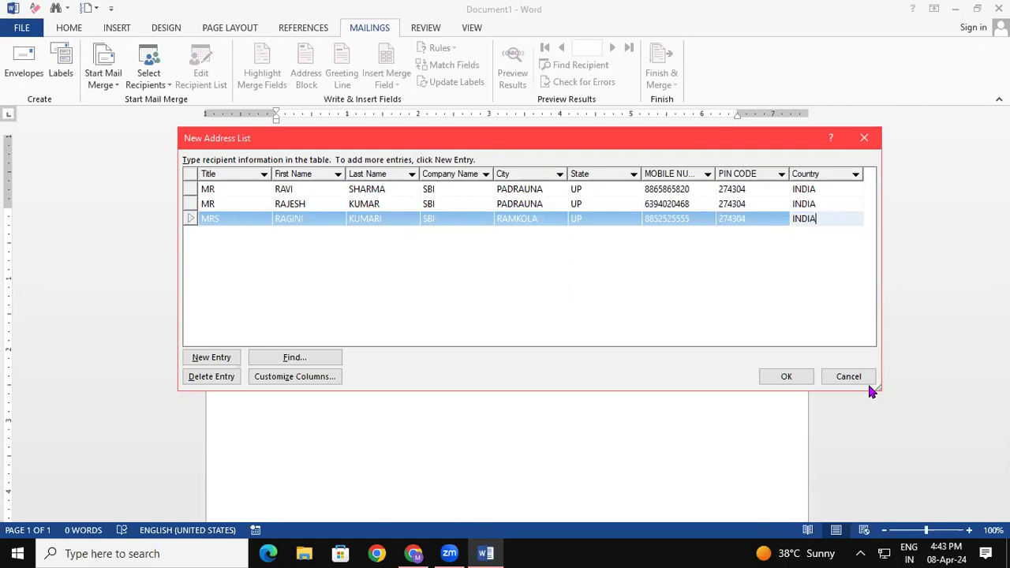
key("Tab")
key("Tab")
key("Tab")
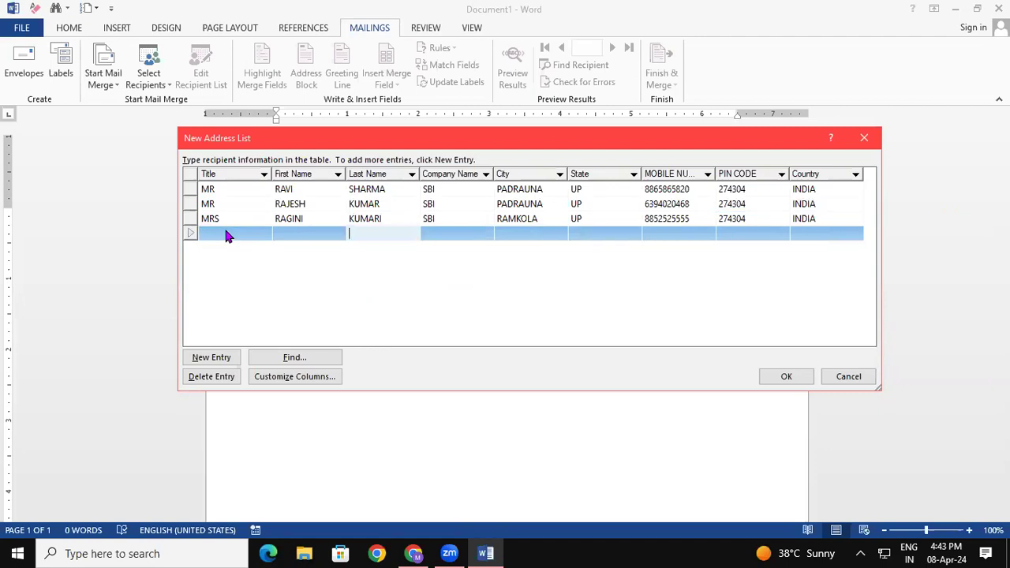
Enter the fourth recipient's Title MR, first and last name, and company SBI
key("shift+Tab")
key("shift+Tab")
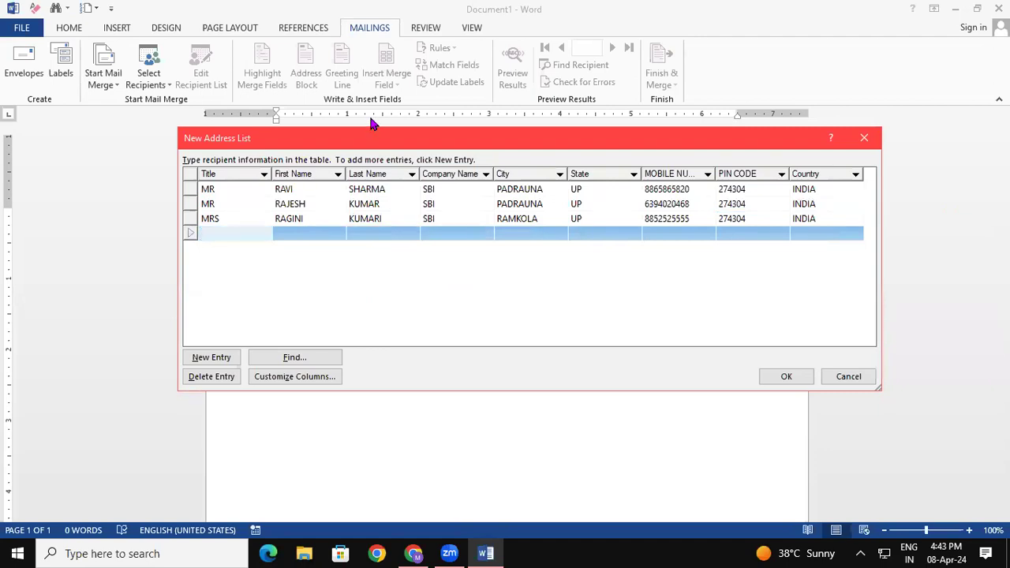
type("MR")
key("Tab")
key("Tab")
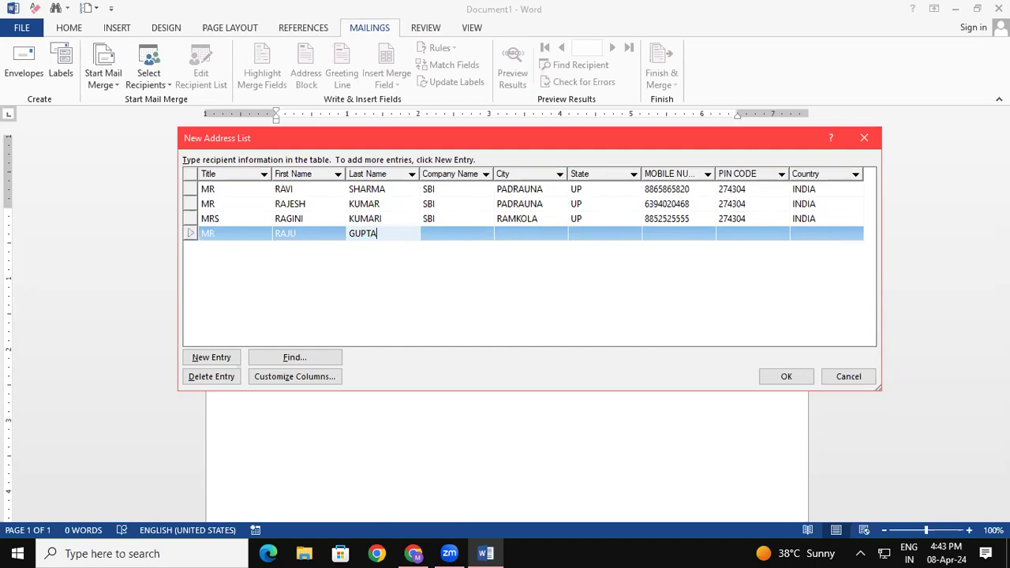
key("Tab")
type("SBI")
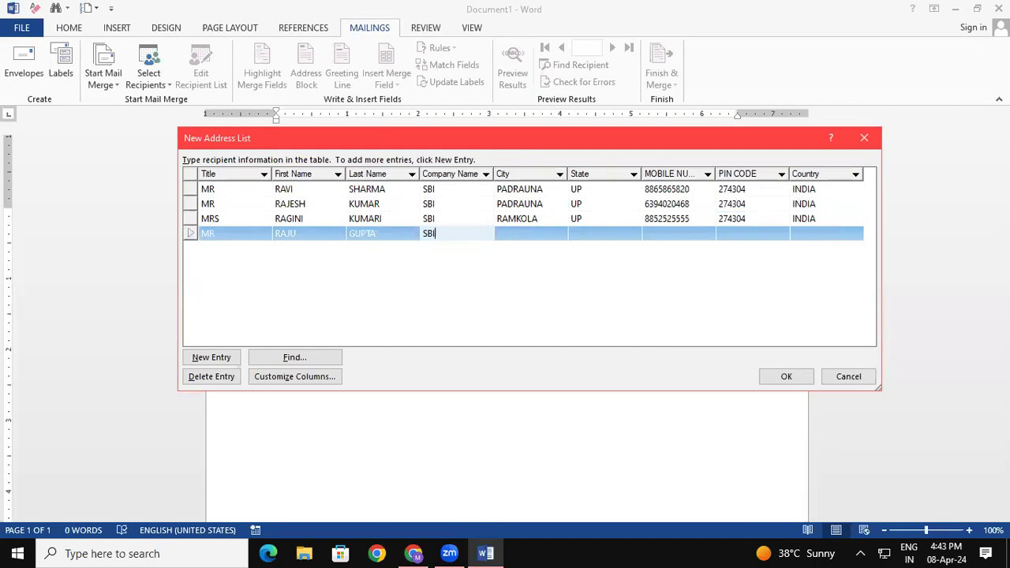
Complete the fourth recipient's city, state UP, mobile number, PIN code and country INDIA
key("Tab")
key("Tab")
key("Tab")
key("Tab")
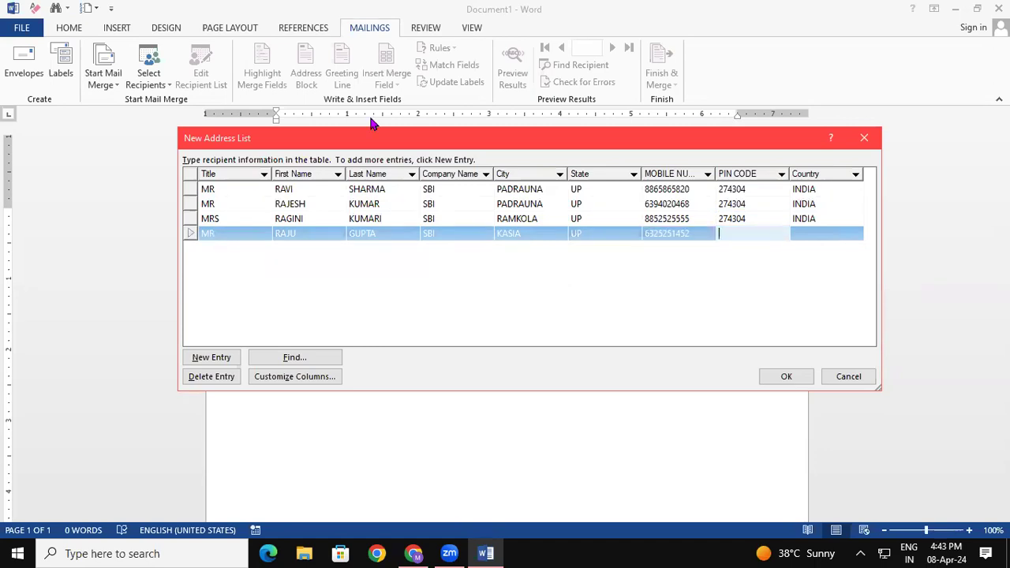
key("Tab")
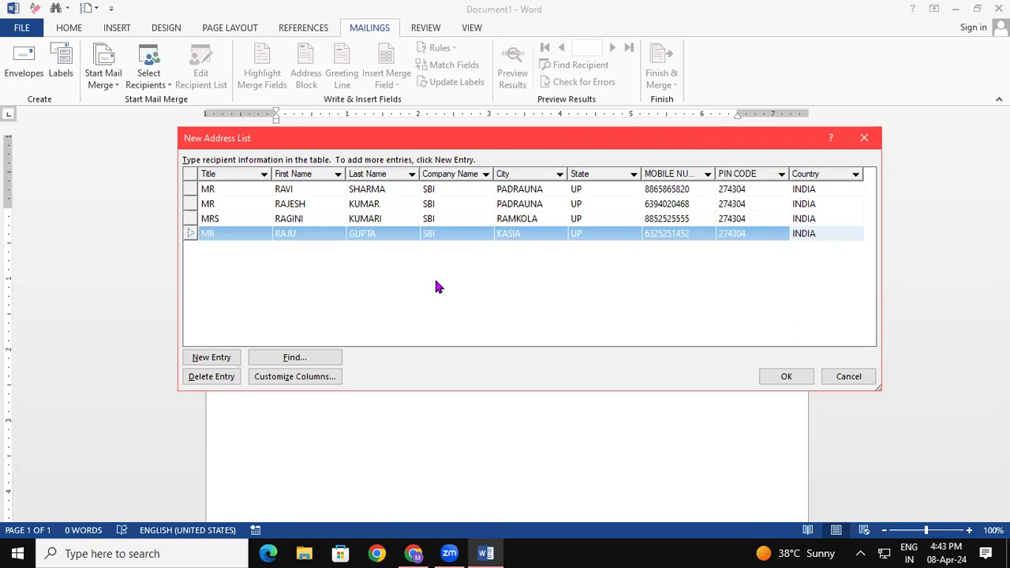
Save the recipient list as 'SBI EMP DATA' in Documents and close the current document
left_click(798, 377)
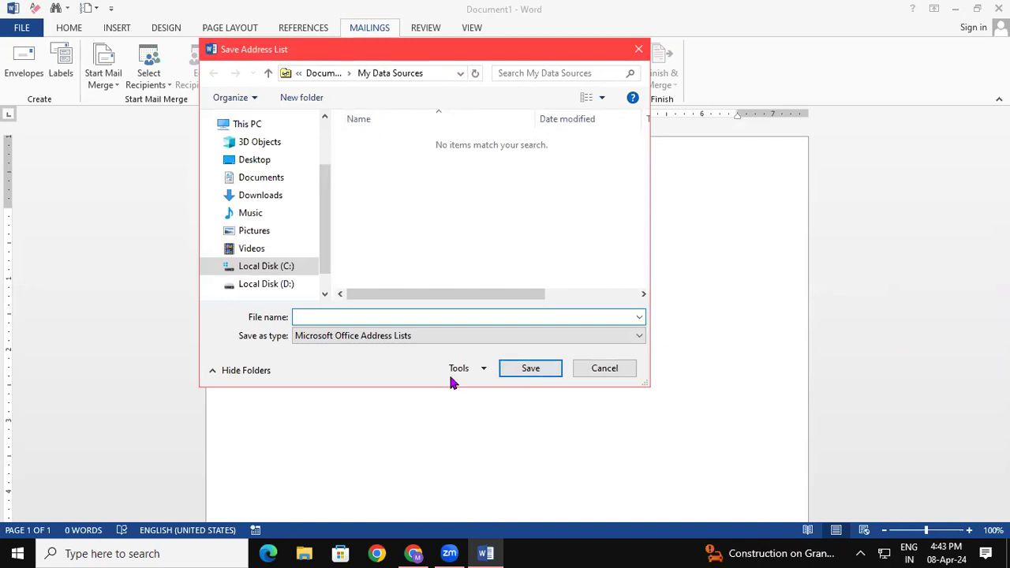
scroll(308, 150, "up", 2)
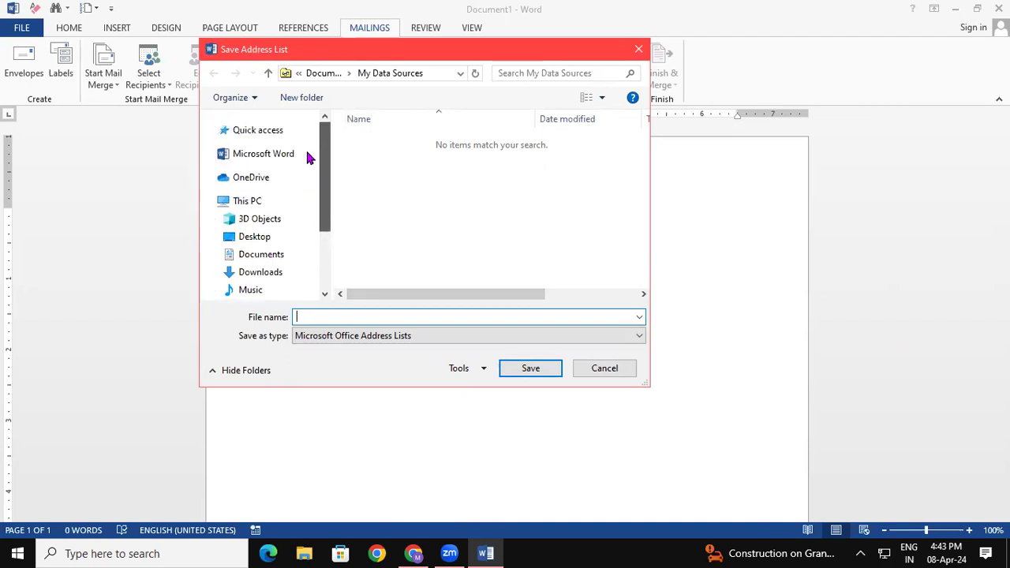
left_click(278, 257)
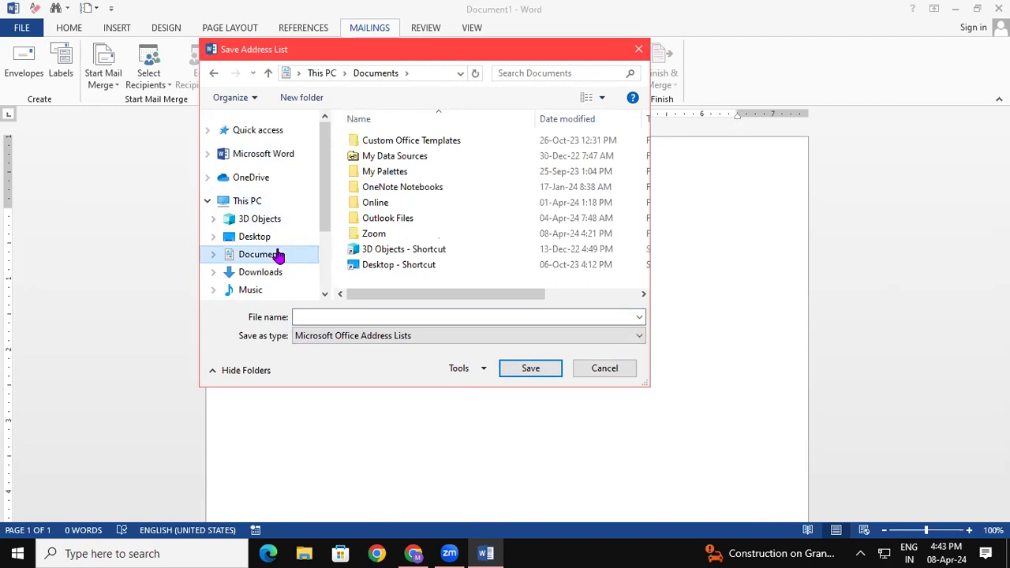
left_click(321, 316)
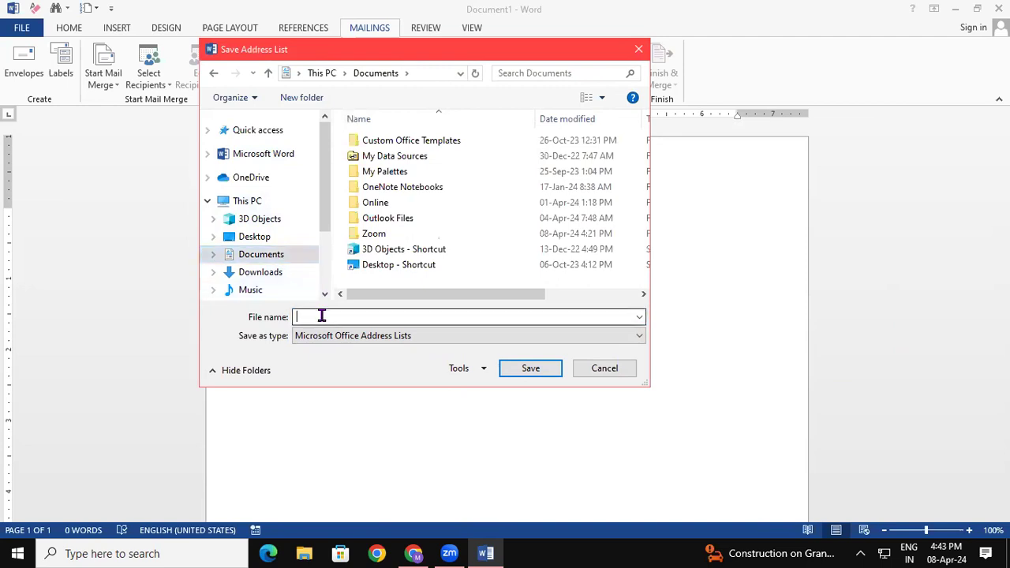
type("SBI EMP DATA")
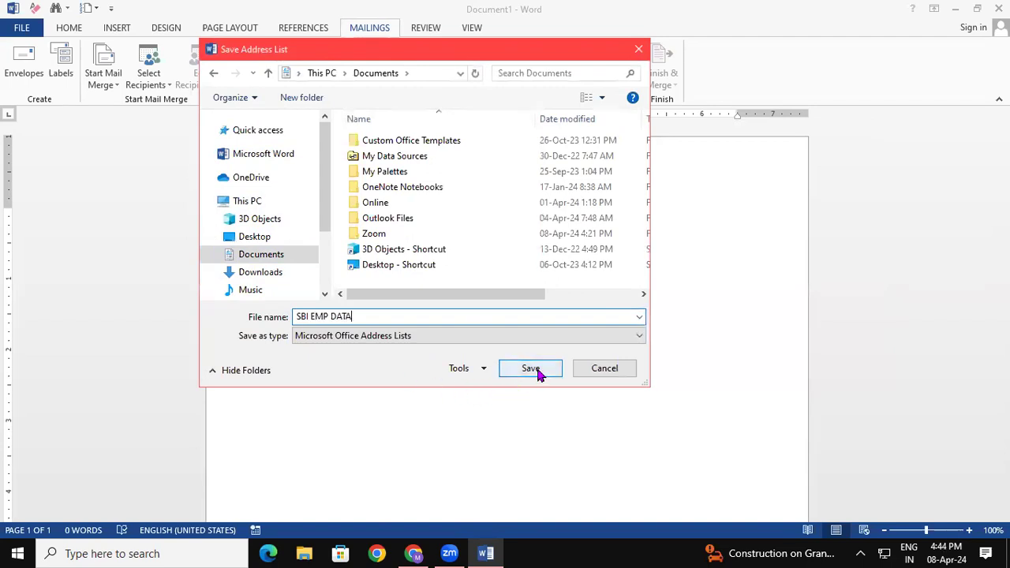
left_click(537, 369)
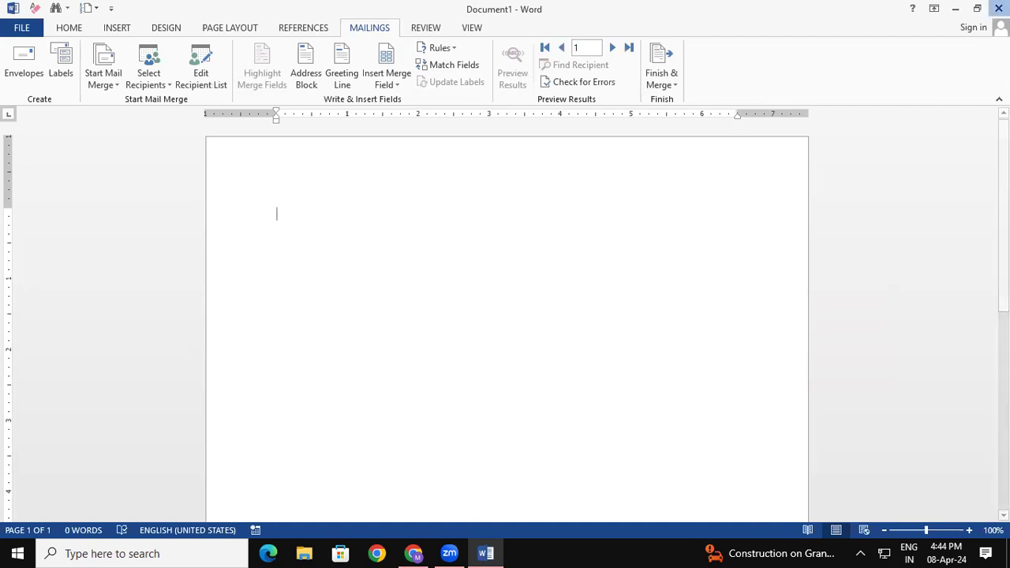
key("ctrl+w")
Discard the old document's changes, relaunch Word with winword, and start a blank Document1
left_click(519, 294)
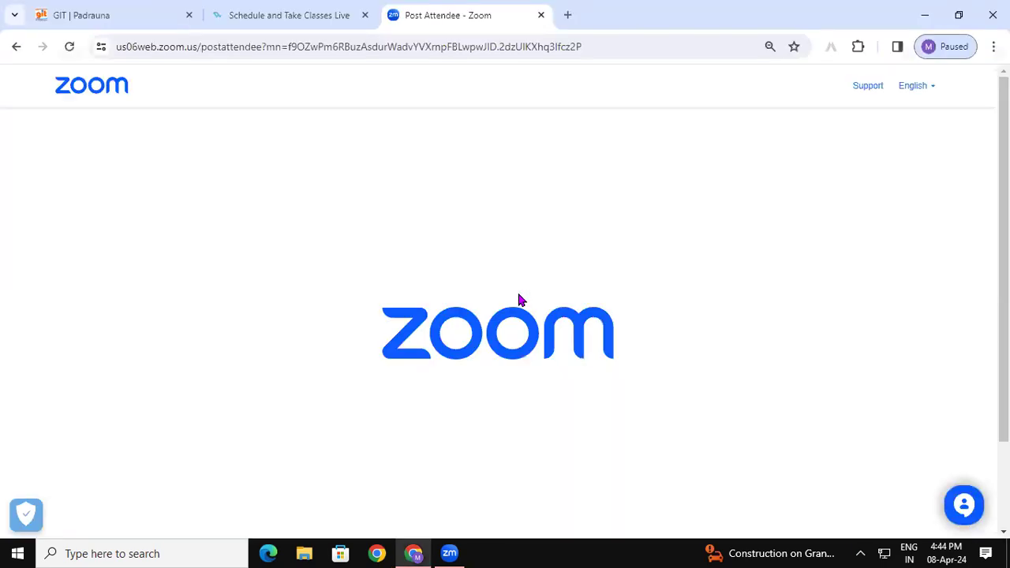
key("super+r")
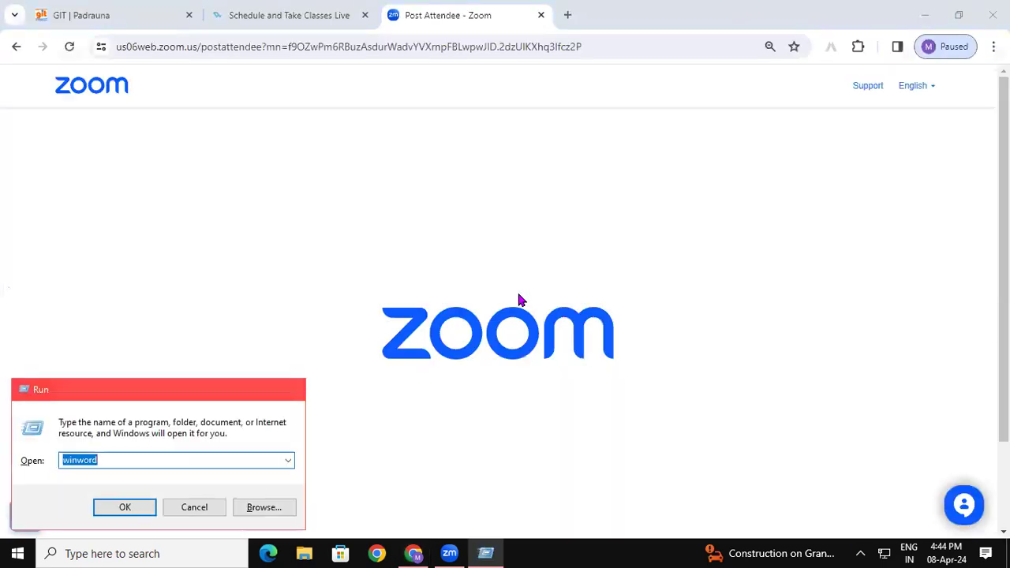
key("Return")
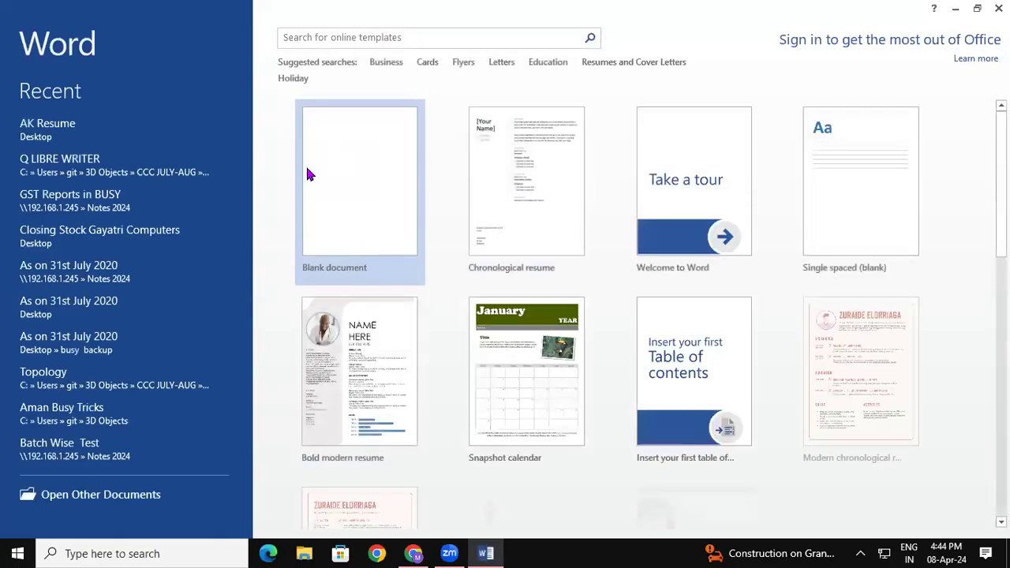
left_click(308, 174)
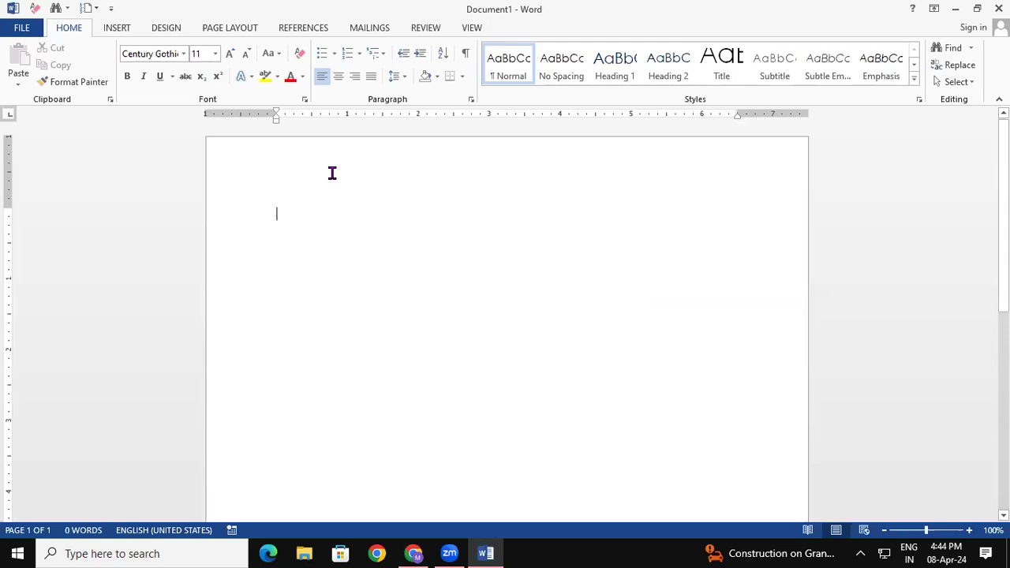
From Mailings, choose Select Recipients > Use an Existing List to browse for recipients
left_click(381, 30)
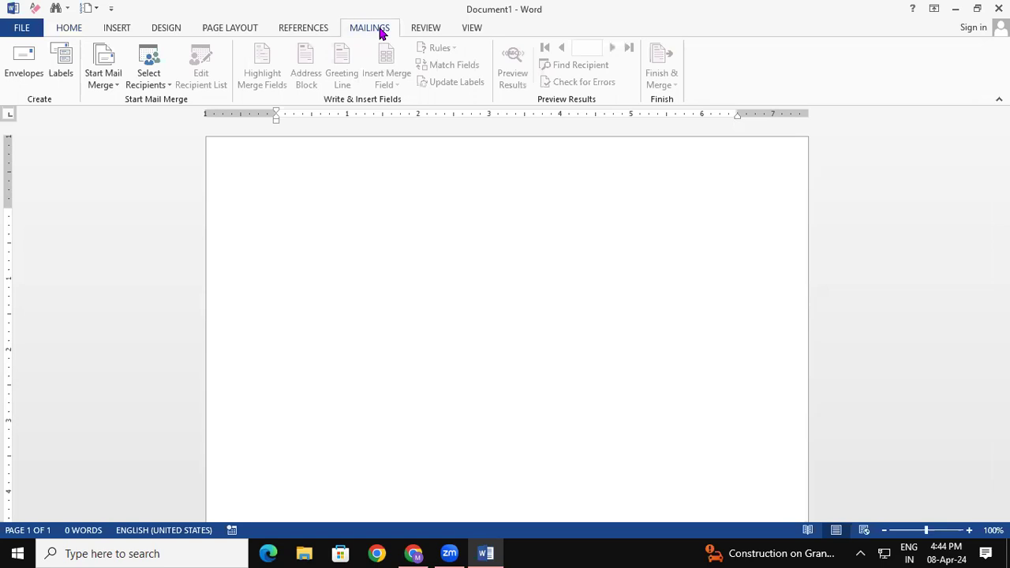
left_click(161, 80)
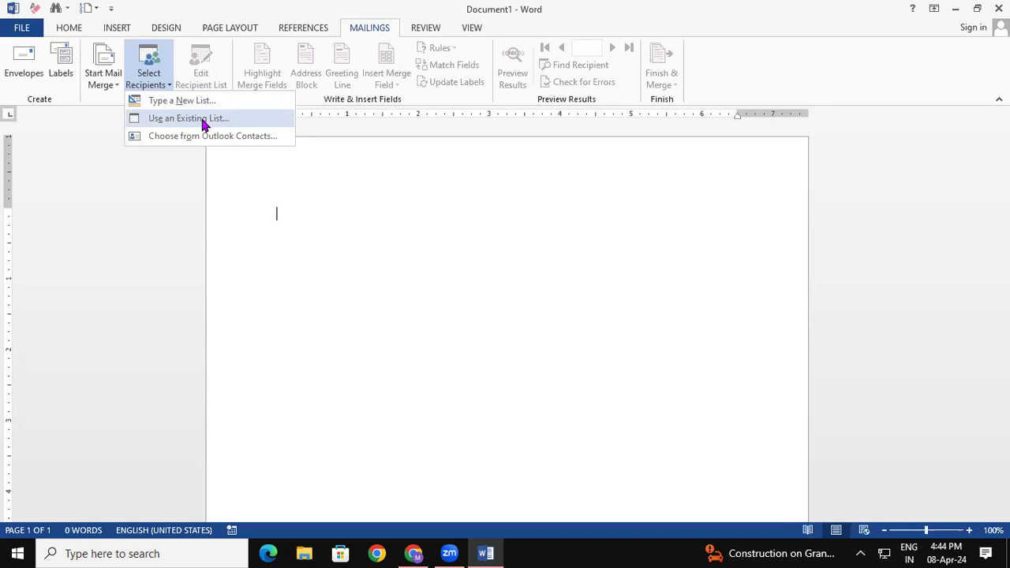
left_click(202, 119)
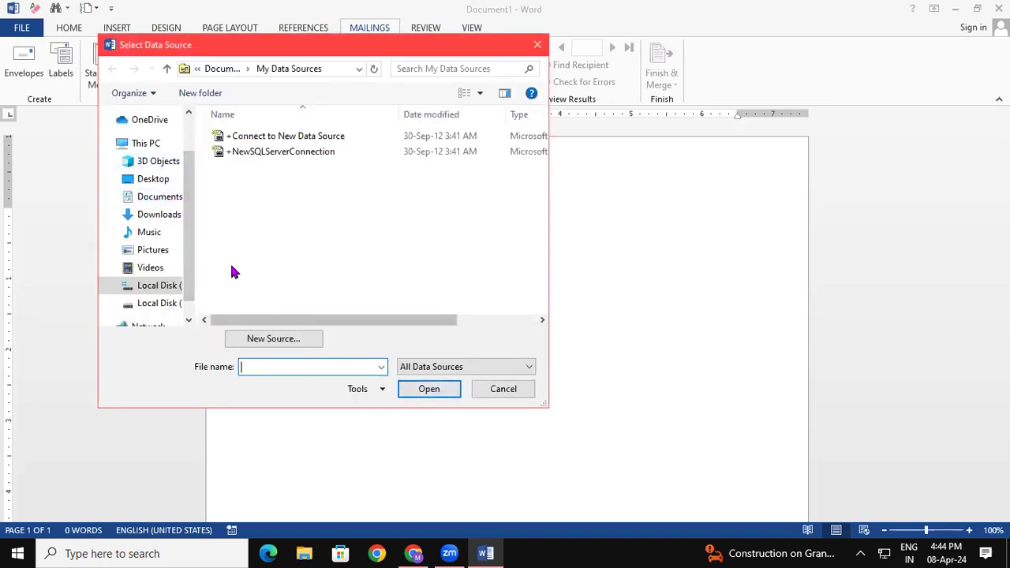
Open SBI EMP DATA from the Documents folder as the mail-merge data source
left_click(154, 205)
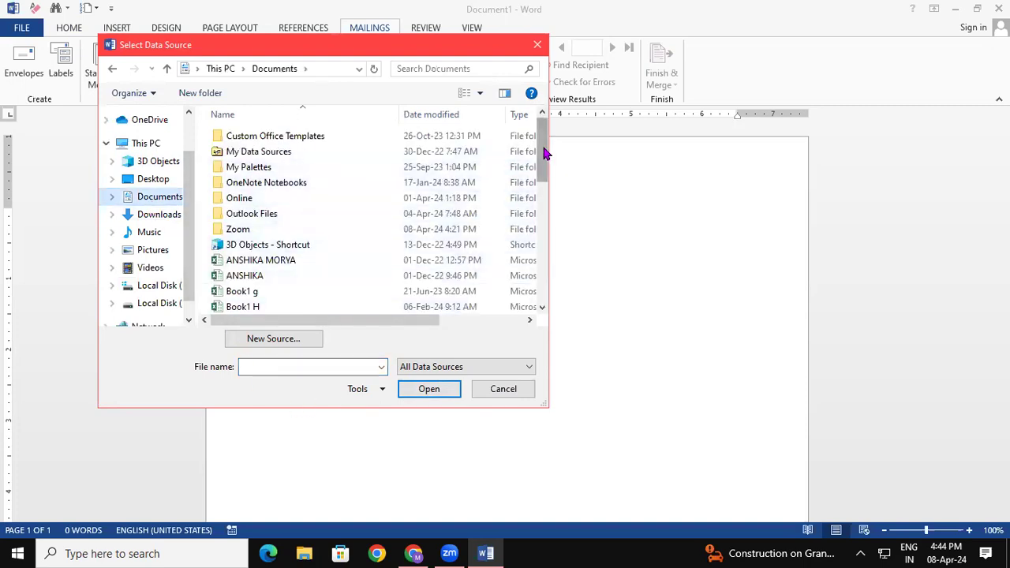
left_click_drag(544, 152, 556, 261)
left_click(290, 256)
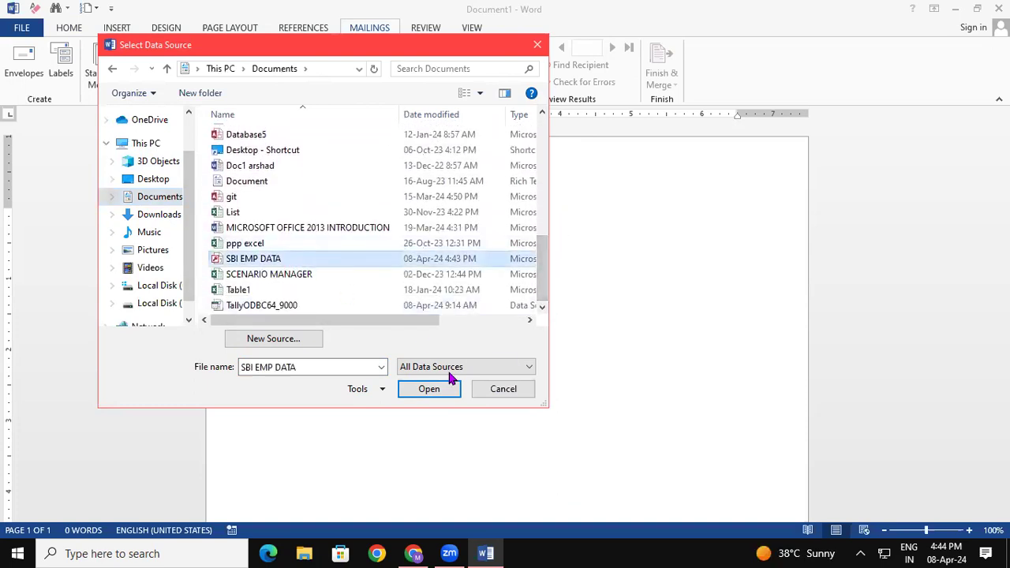
left_click(452, 393)
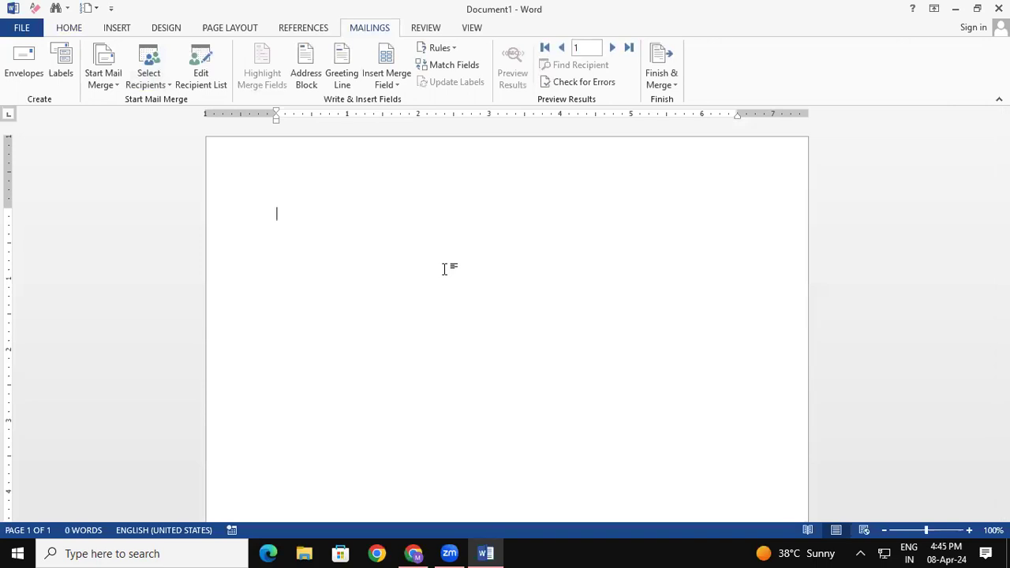
In Edit Recipient List, retype the first recipient's first name and save SBI EMP DATA.mdb
left_click(210, 84)
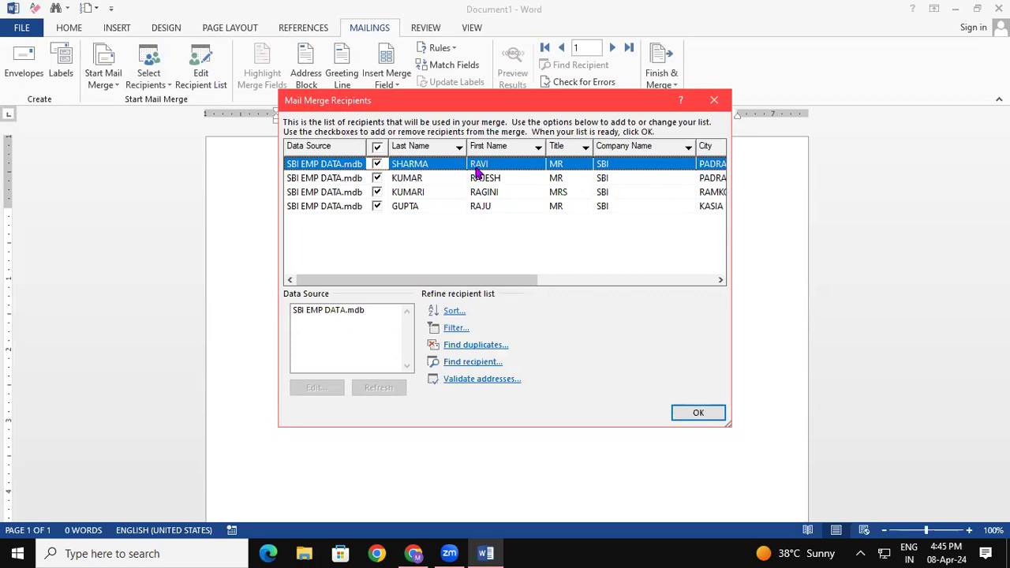
left_click(356, 313)
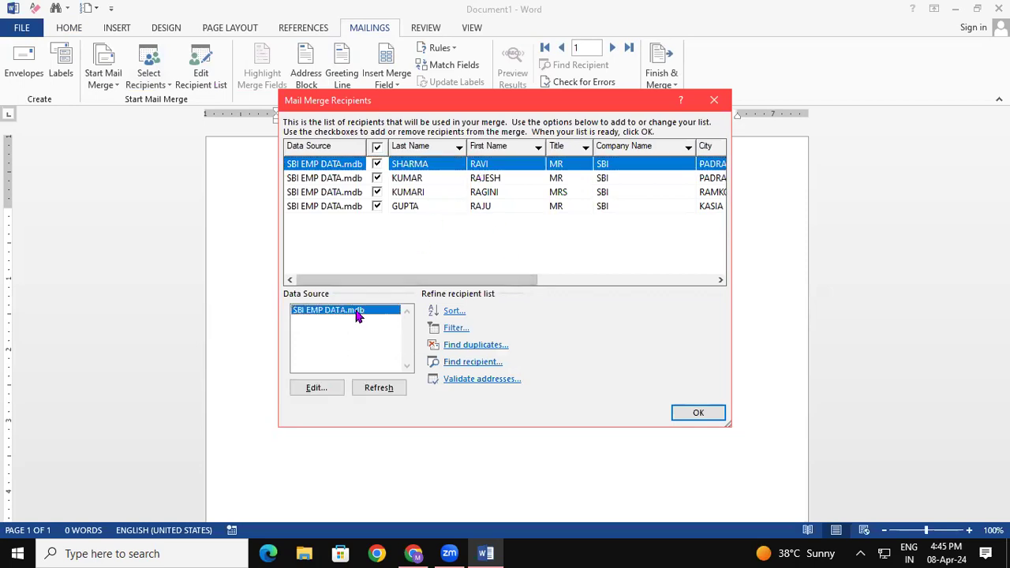
left_click(328, 386)
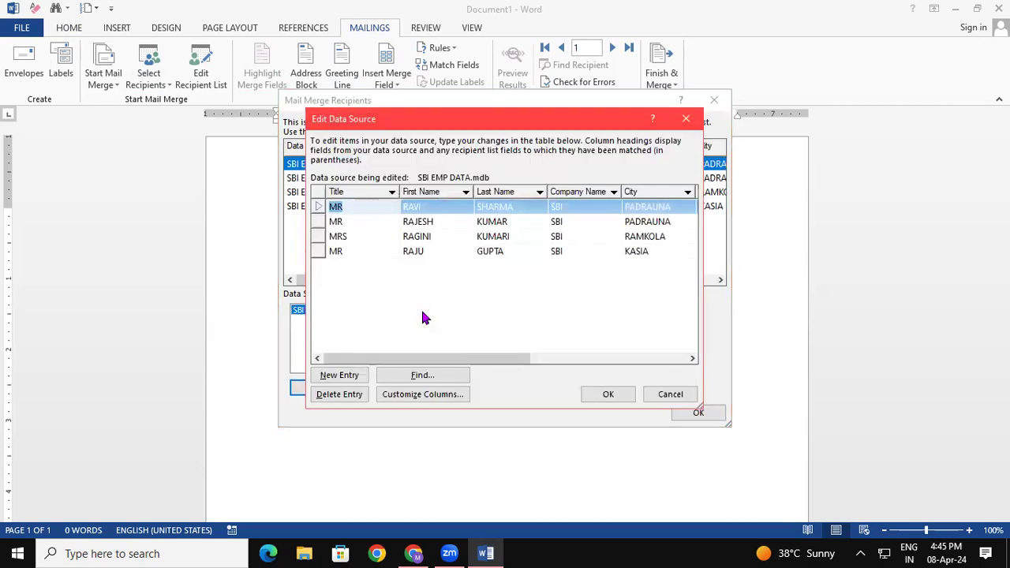
left_click(426, 207)
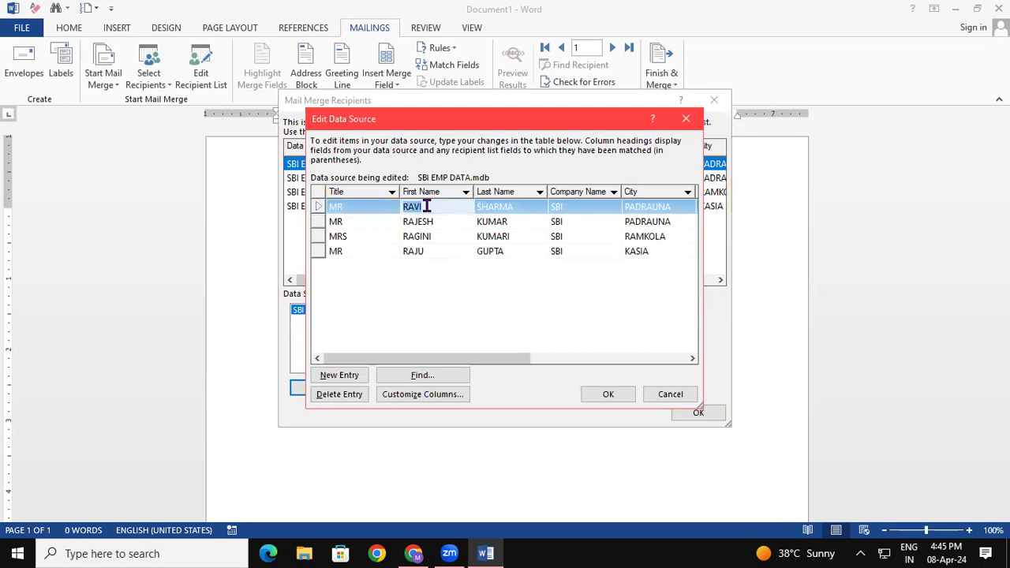
type("RAJAN")
left_click(624, 400)
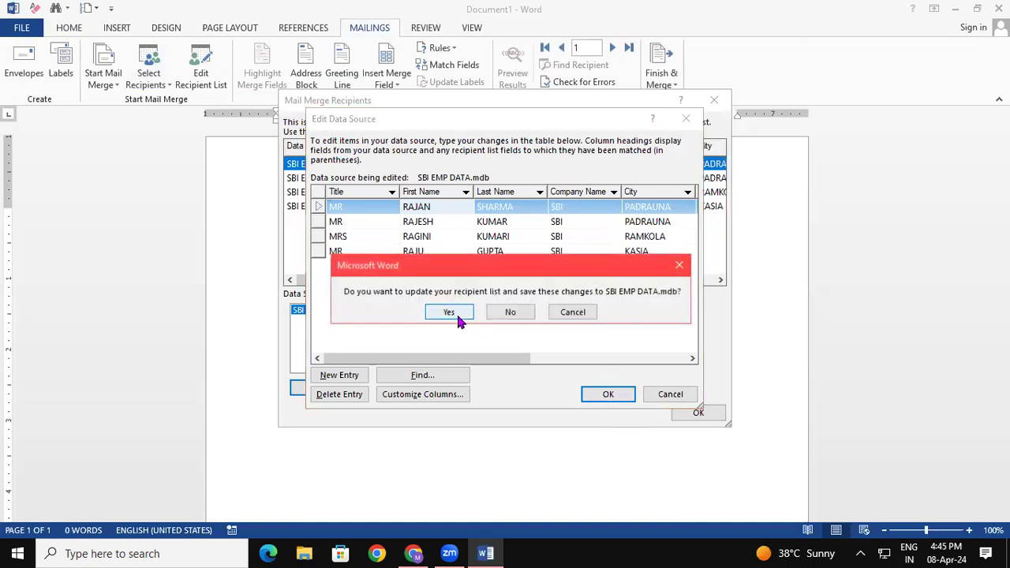
left_click(456, 312)
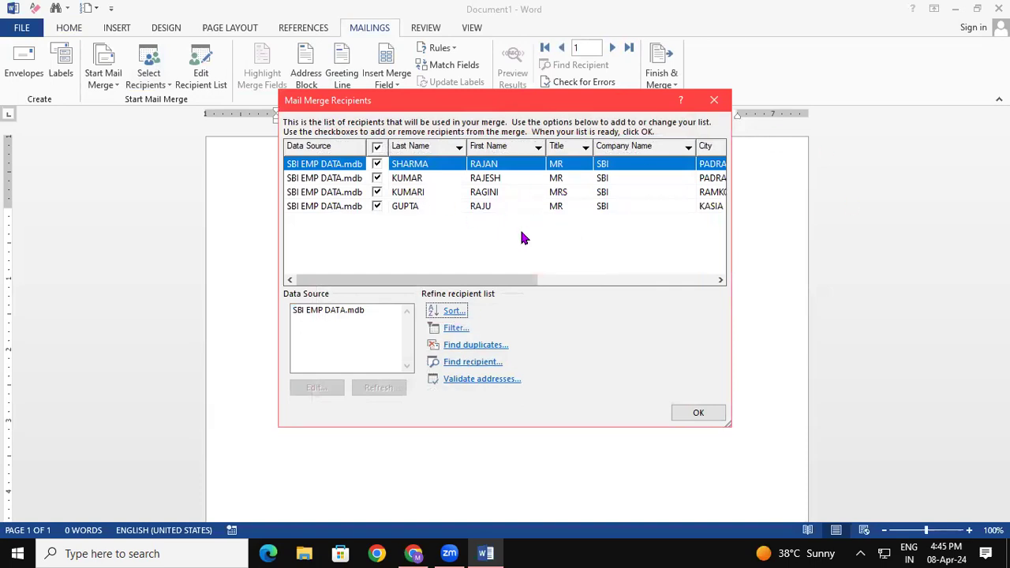
left_click(702, 413)
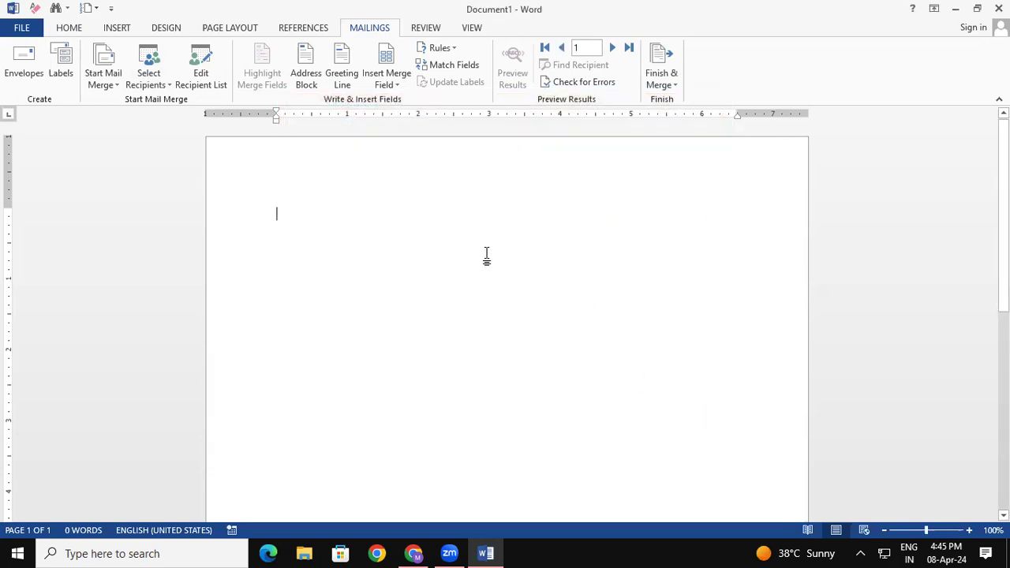
Insert «Title», «First_Name», «Last_Name» and «Company_Name» merge fields on separate lines
left_click(385, 86)
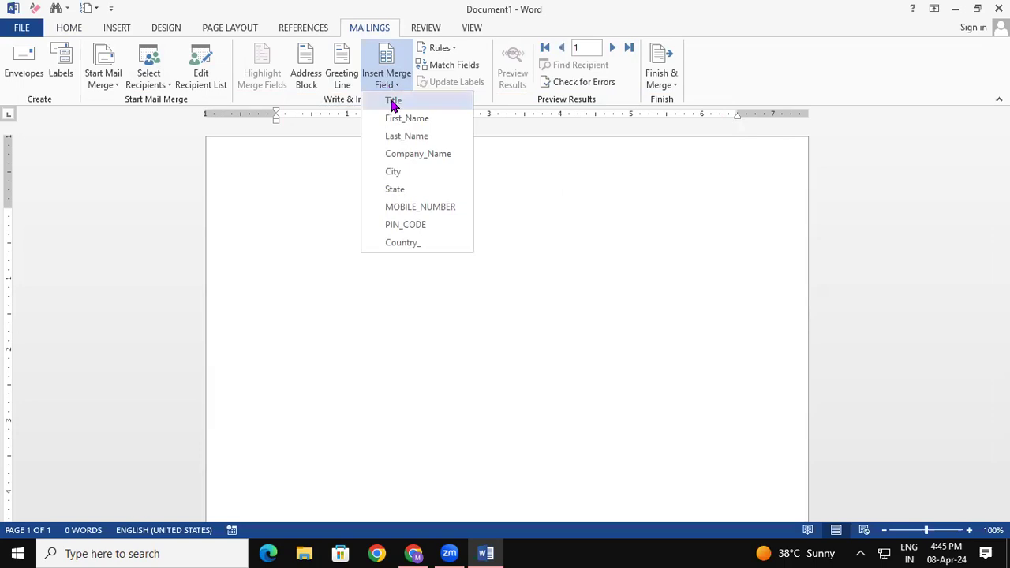
left_click(393, 103)
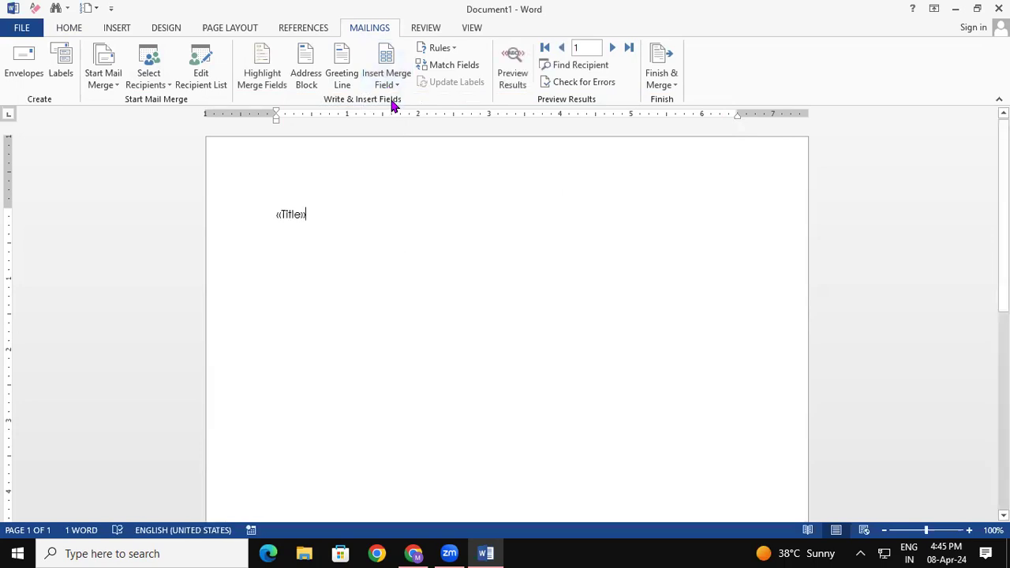
key("Return")
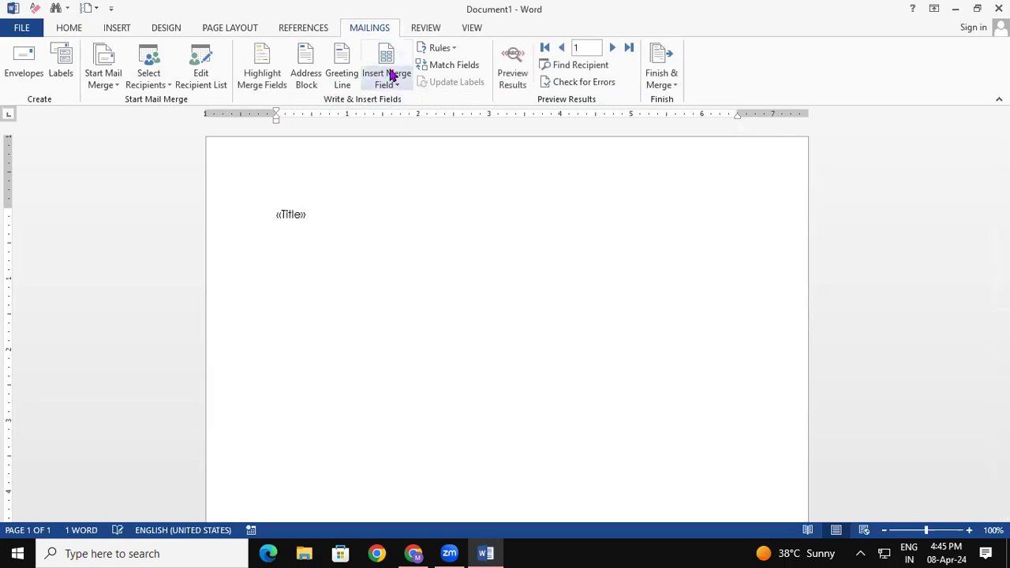
left_click(387, 78)
left_click(400, 116)
key("Return")
left_click(400, 92)
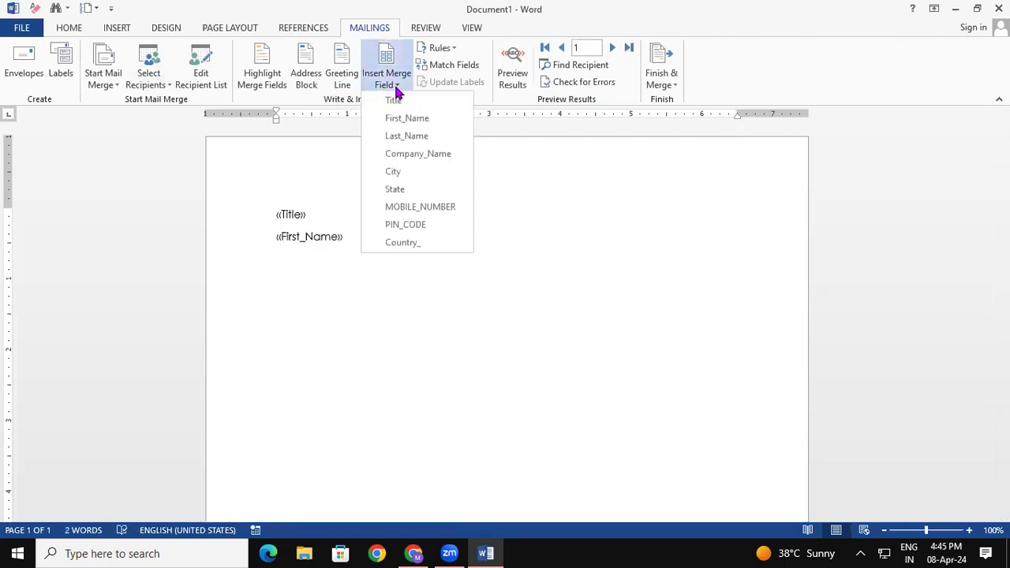
left_click(398, 137)
key("Return")
left_click(387, 78)
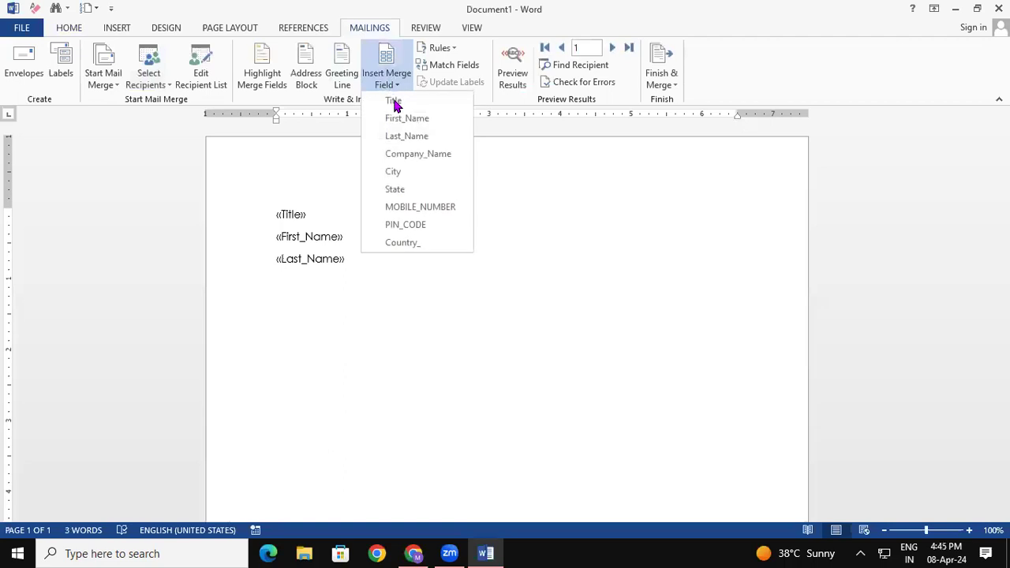
left_click(402, 153)
Add «City» and «State» merge fields, removing an accidental duplicate City field
left_click(389, 82)
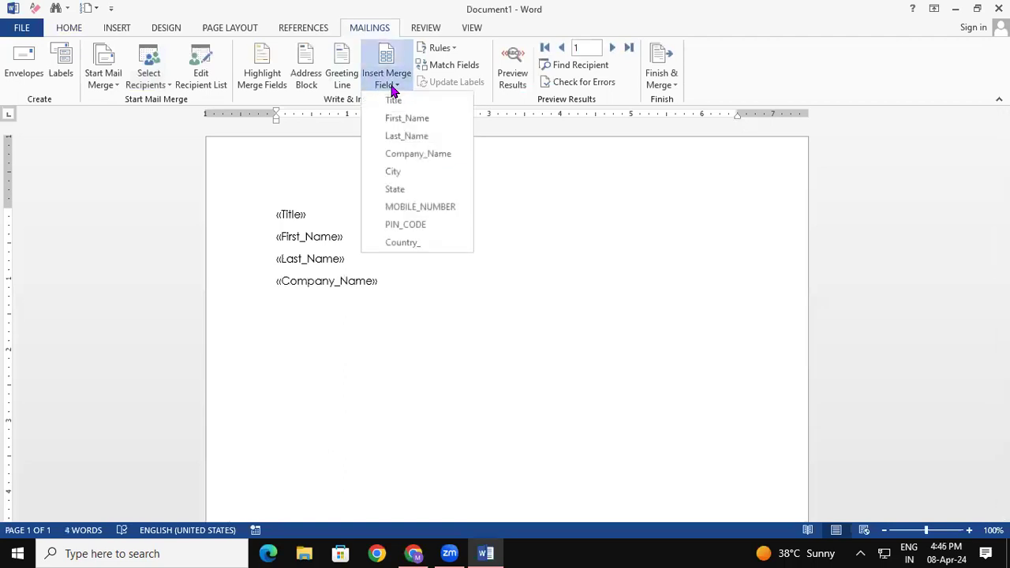
left_click(397, 169)
key("Return")
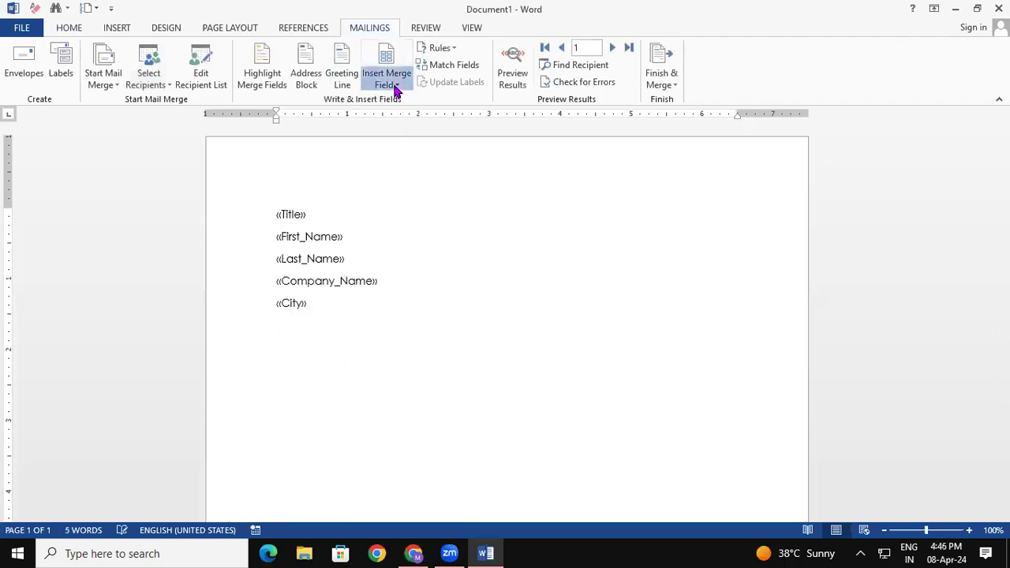
left_click(390, 85)
left_click(408, 174)
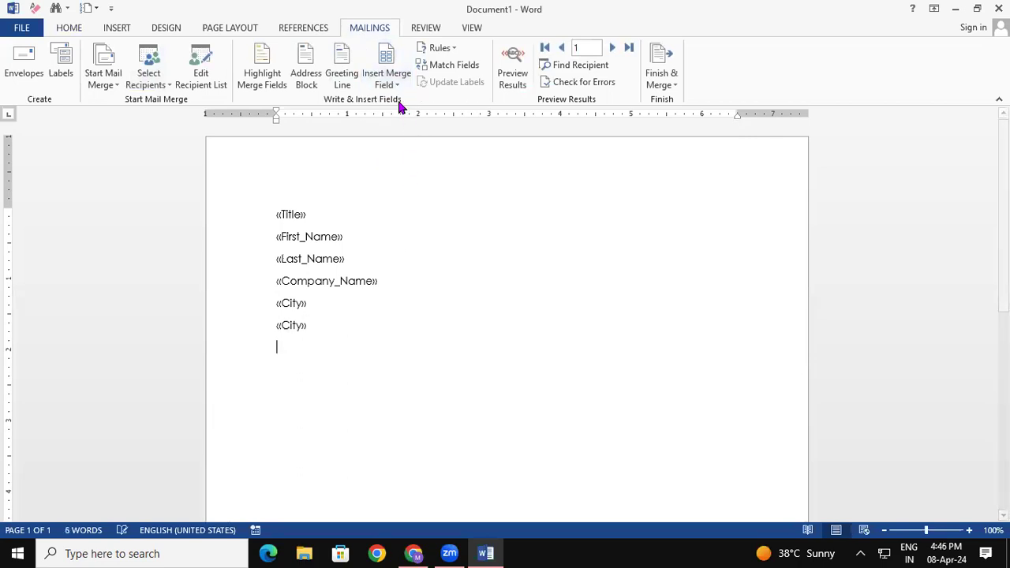
left_click(333, 315)
left_click(333, 318)
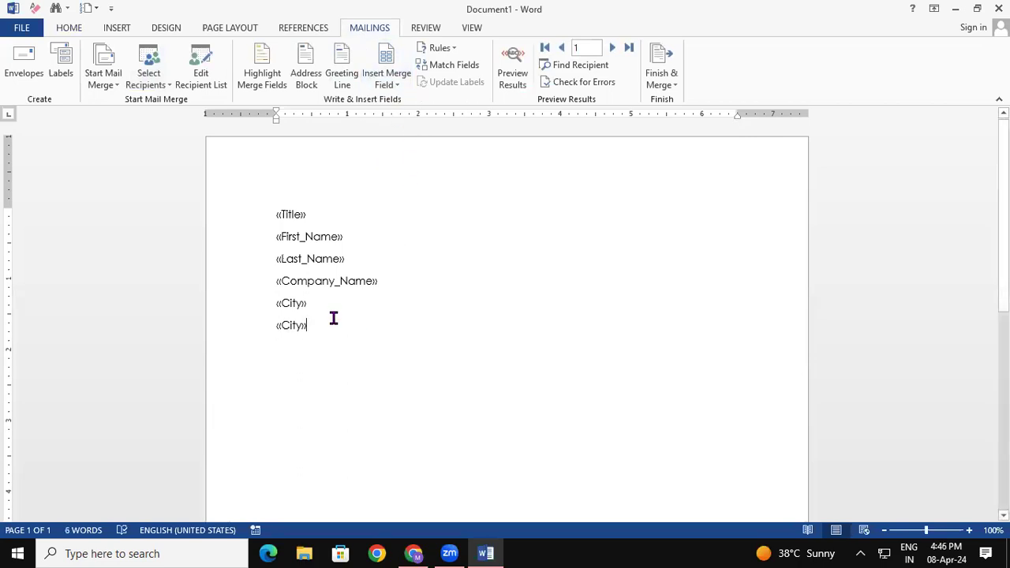
key("BackSpace")
key("BackSpace")
left_click(386, 79)
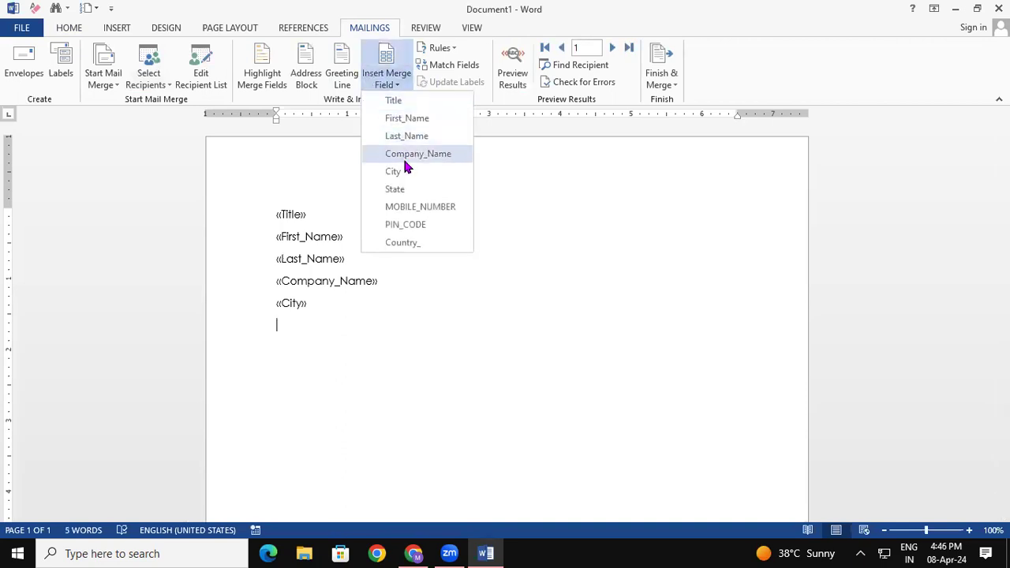
left_click(407, 189)
key("Return")
Insert «MOBILE_NUMBER» below State, removing a misplaced PIN_CODE field
left_click(390, 81)
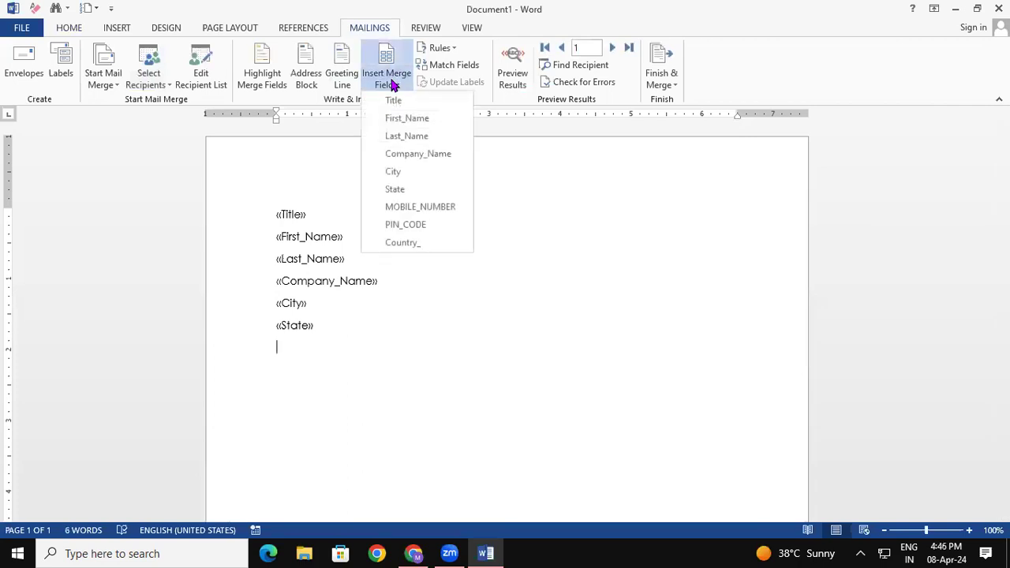
left_click(420, 212)
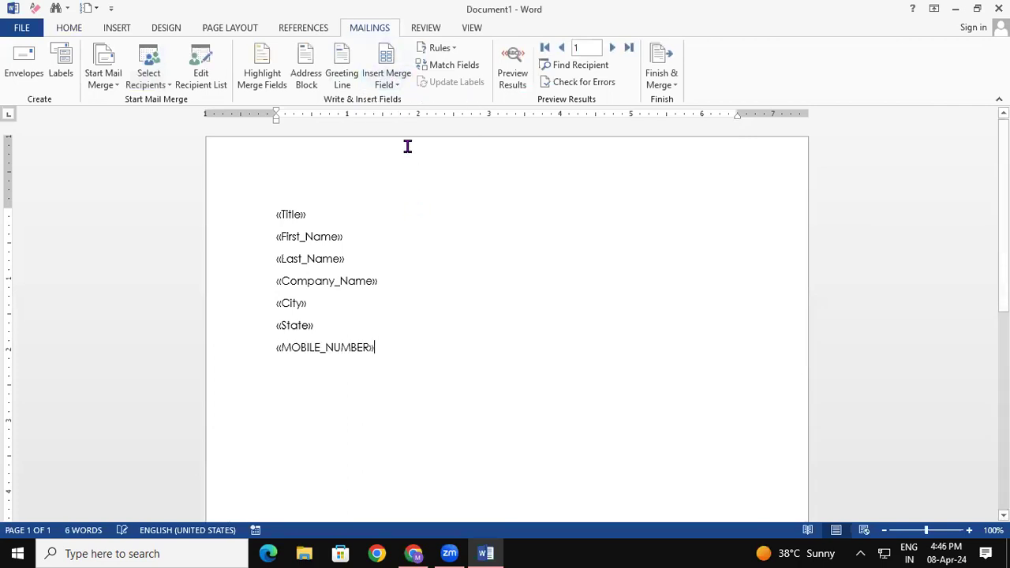
left_click(387, 83)
left_click(420, 225)
key("BackSpace")
key("BackSpace")
key("BackSpace")
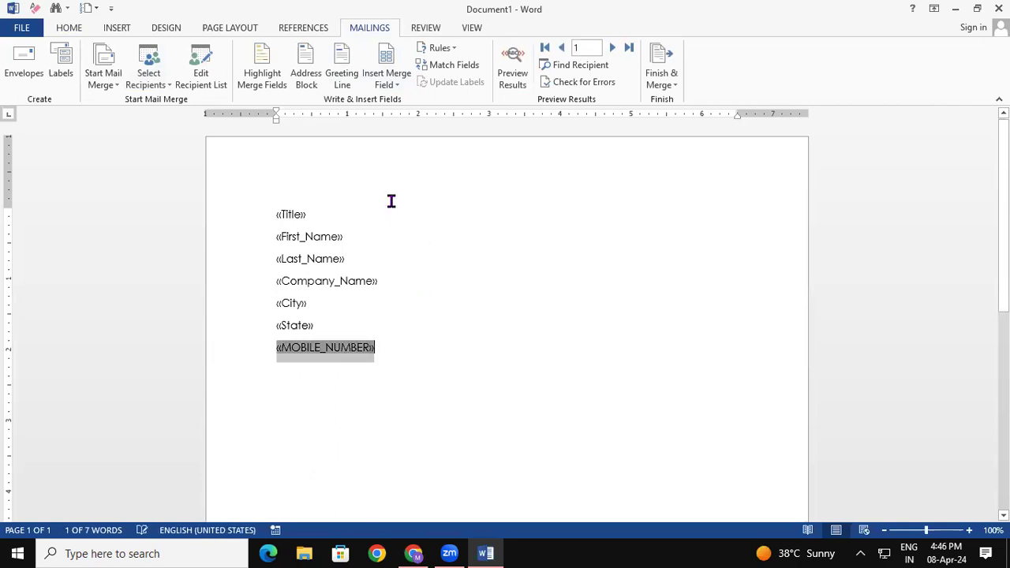
left_click(417, 337)
left_click(411, 345)
key("Return")
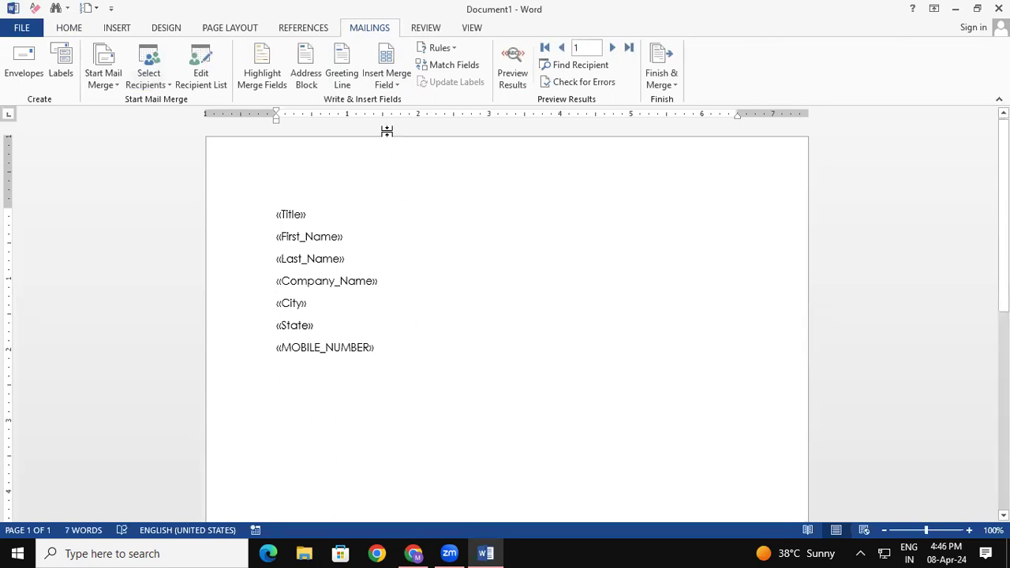
Add «PIN_CODE» and «Country_» on their own lines below MOBILE_NUMBER
left_click(390, 85)
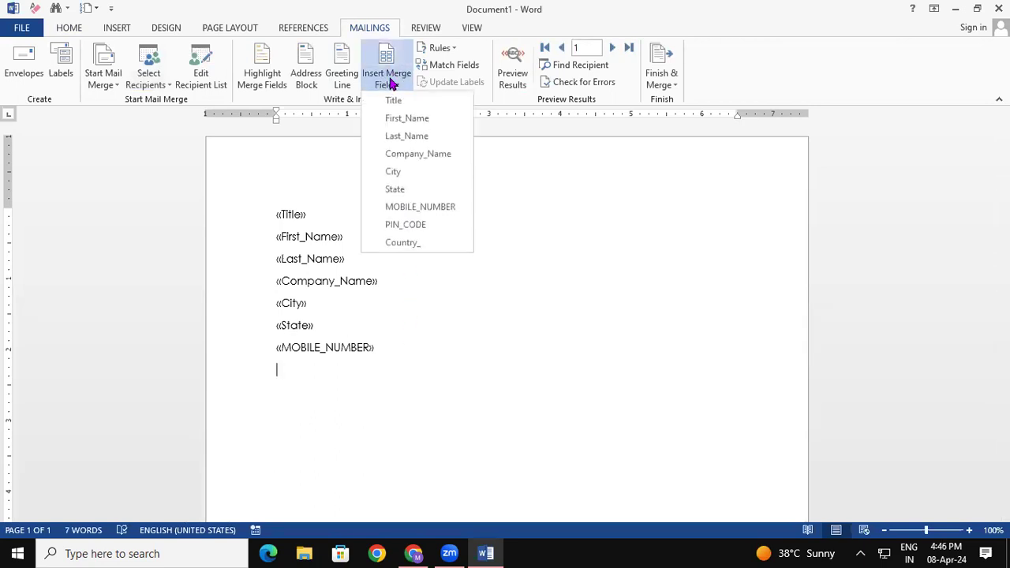
left_click(405, 225)
left_click(380, 87)
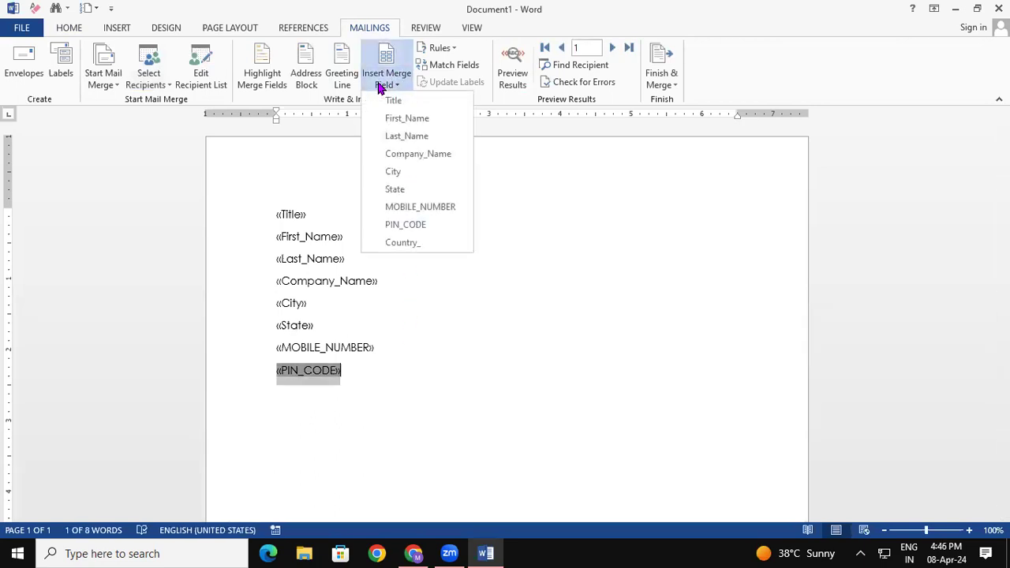
left_click(483, 432)
left_click(376, 371)
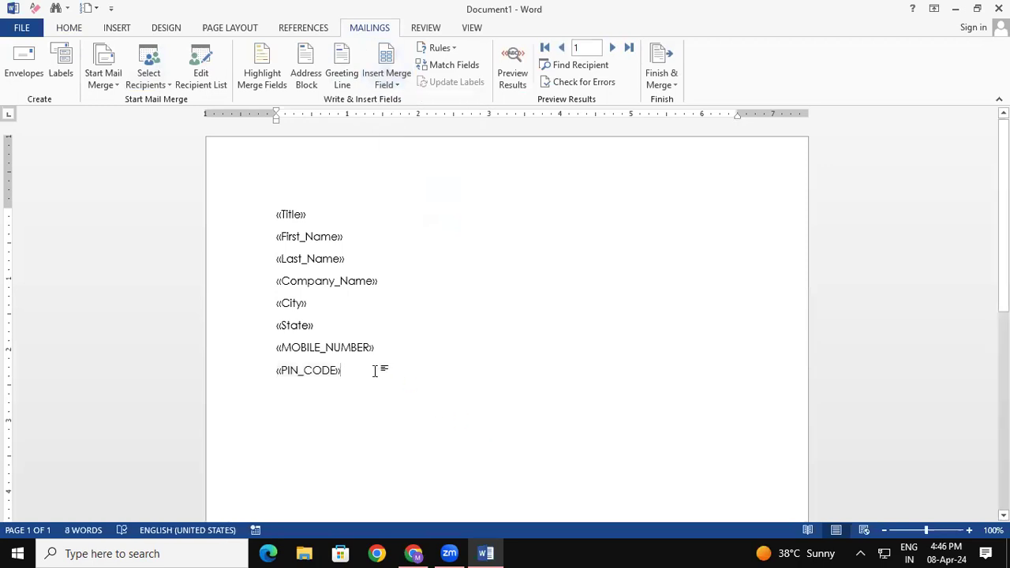
key("Return")
left_click(397, 82)
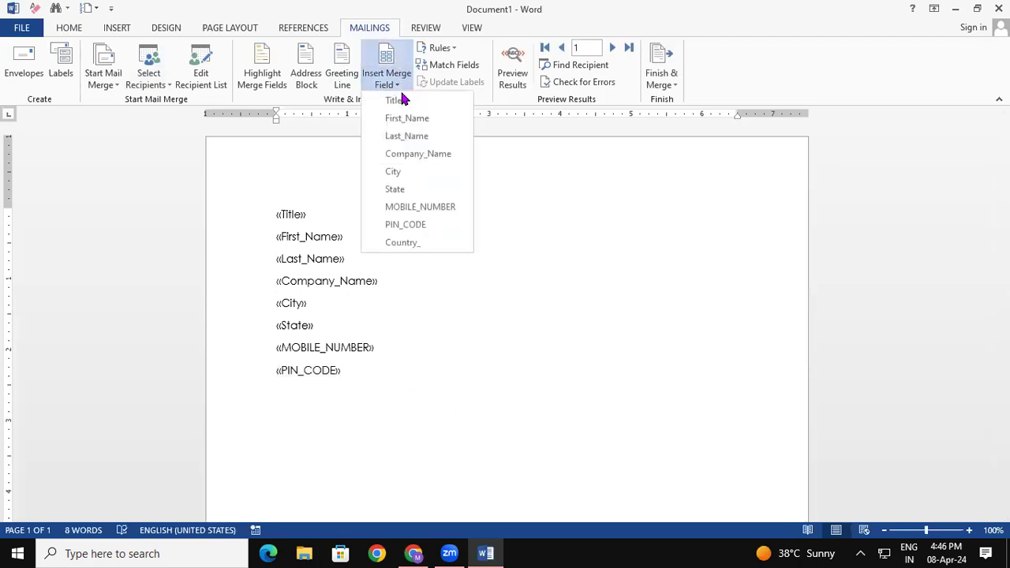
left_click(422, 246)
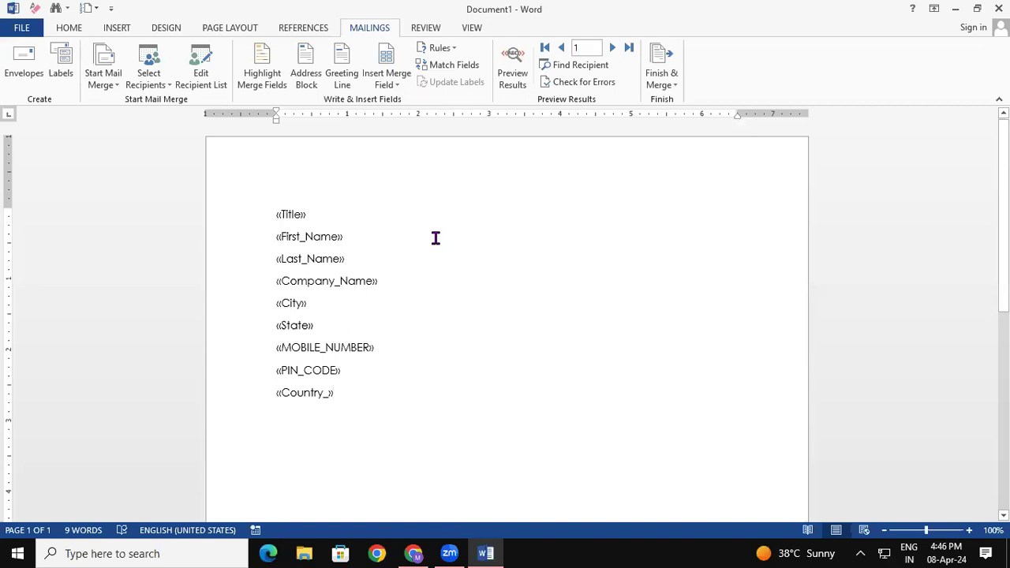
key("Return")
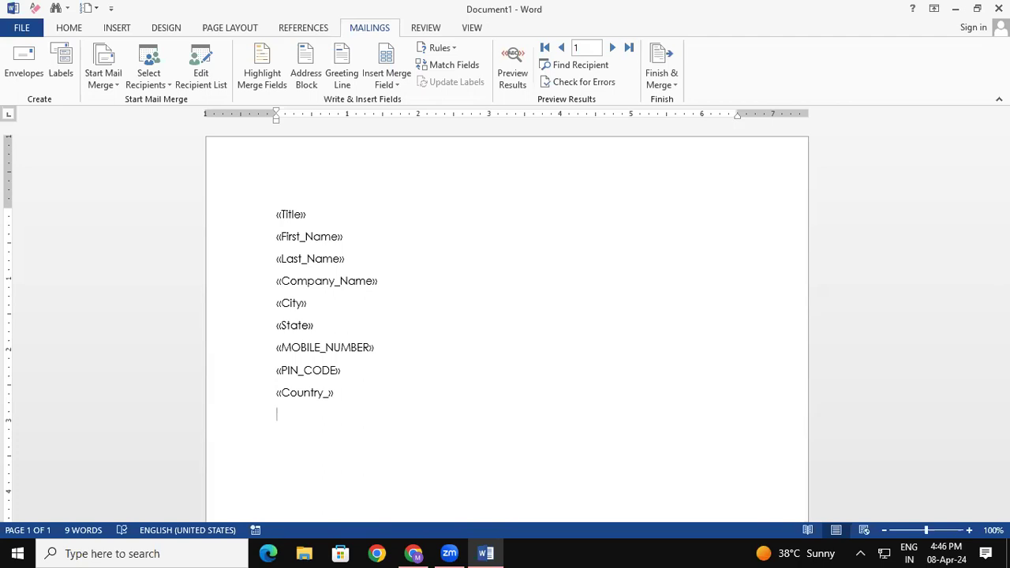
Generate sample text with =RAND(), keep the first three paragraphs, and enlarge their font
type("=RAND")
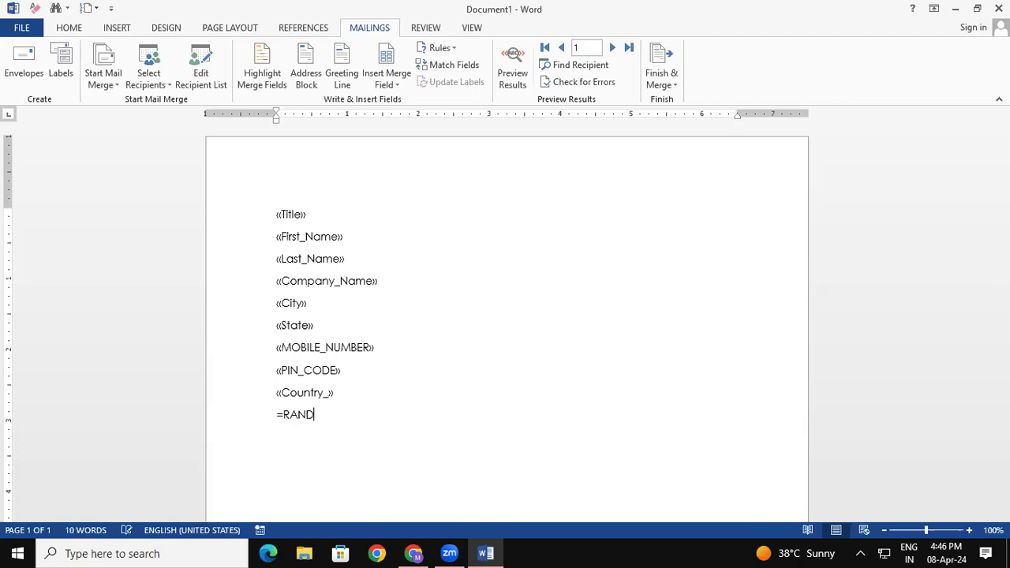
type("()")
key("Return")
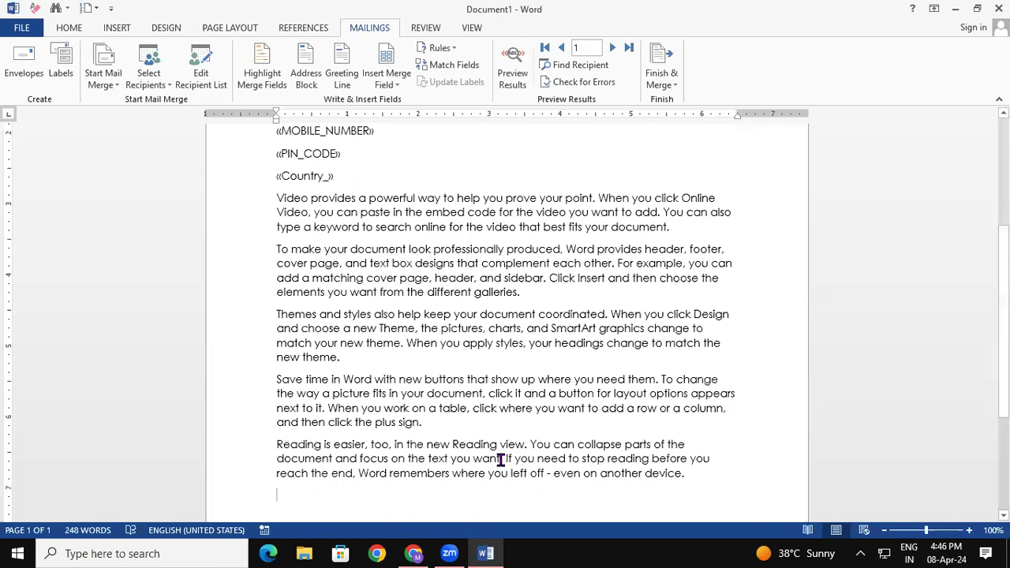
mouse_move(720, 473)
left_mouse_down()
mouse_move(501, 460)
mouse_move(264, 380)
left_mouse_up()
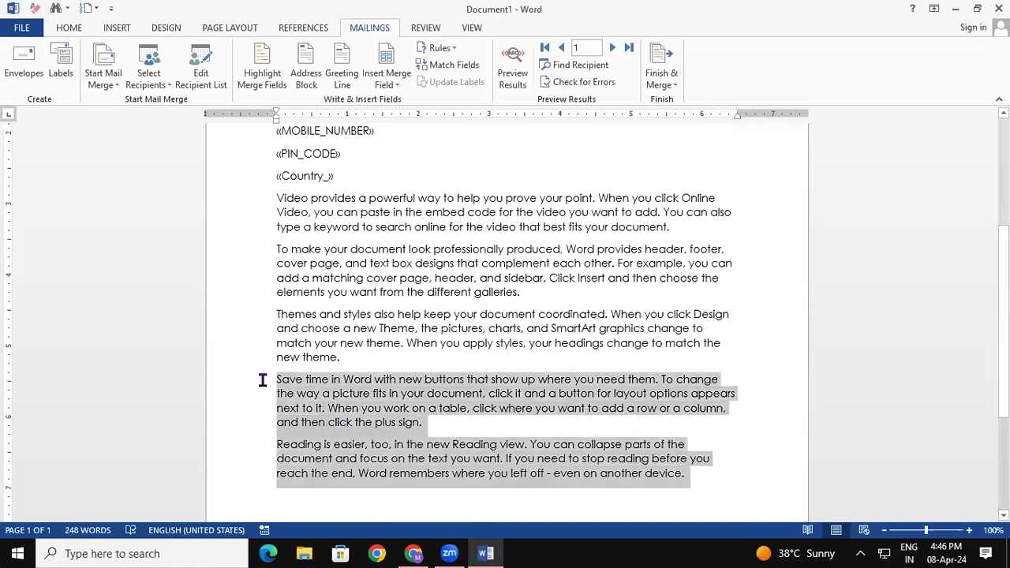
key("Delete")
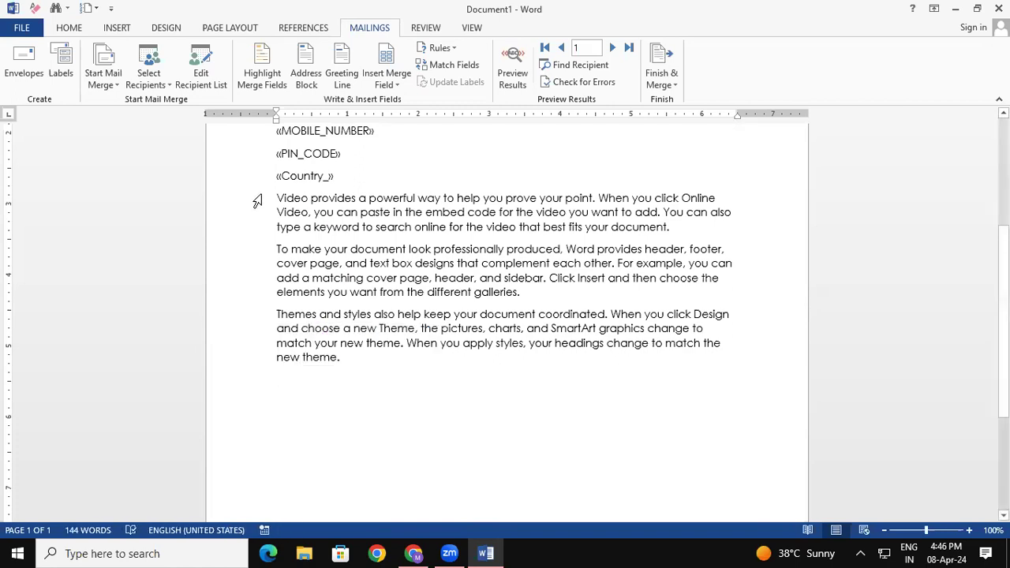
left_click_drag(273, 195, 534, 371)
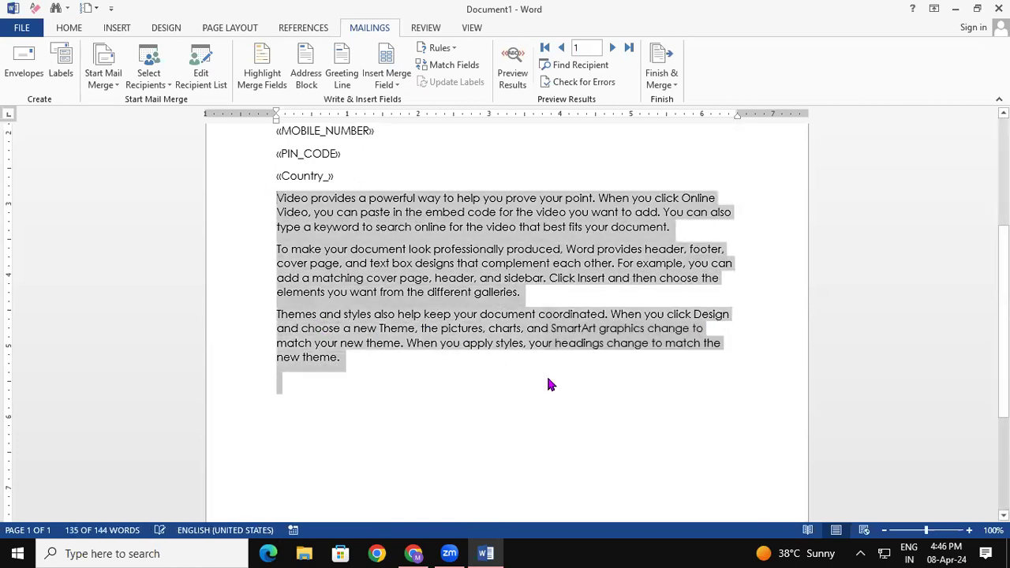
key("ctrl+shift+period")
key("ctrl+shift+period")
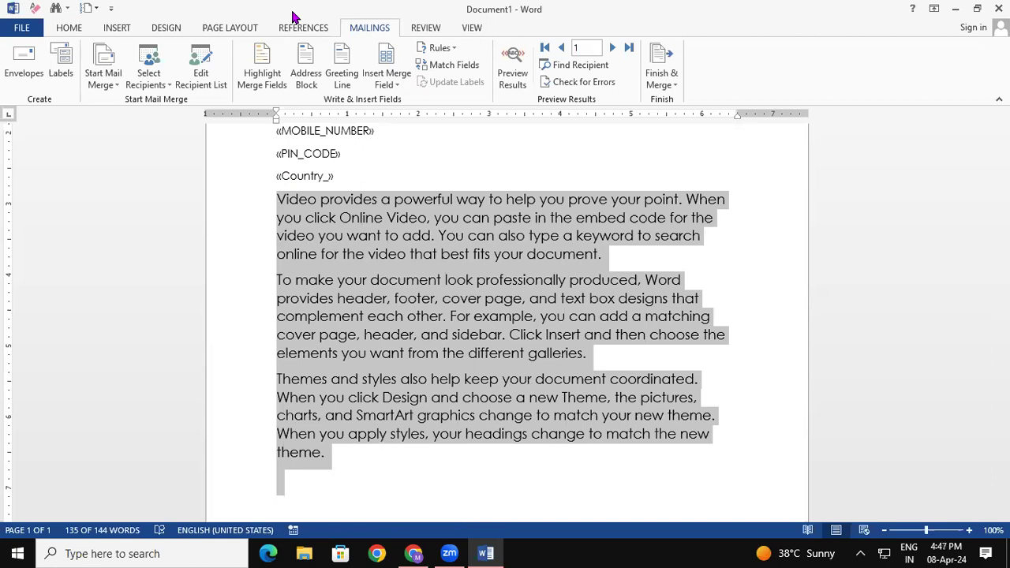
Make the selected sample paragraphs bold and red
left_click(70, 30)
left_click(292, 79)
left_click(128, 77)
left_click(484, 299)
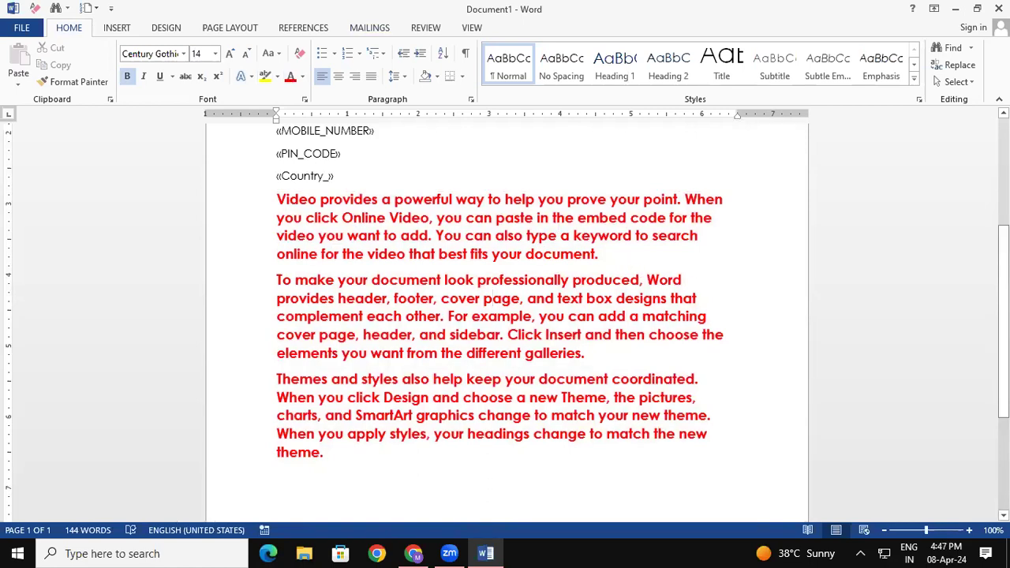
Place the cursor after «City» and turn on Highlight Merge Fields
left_click_drag(1003, 316, 1003, 261)
scroll(830, 169, "up", 3)
left_click(371, 305)
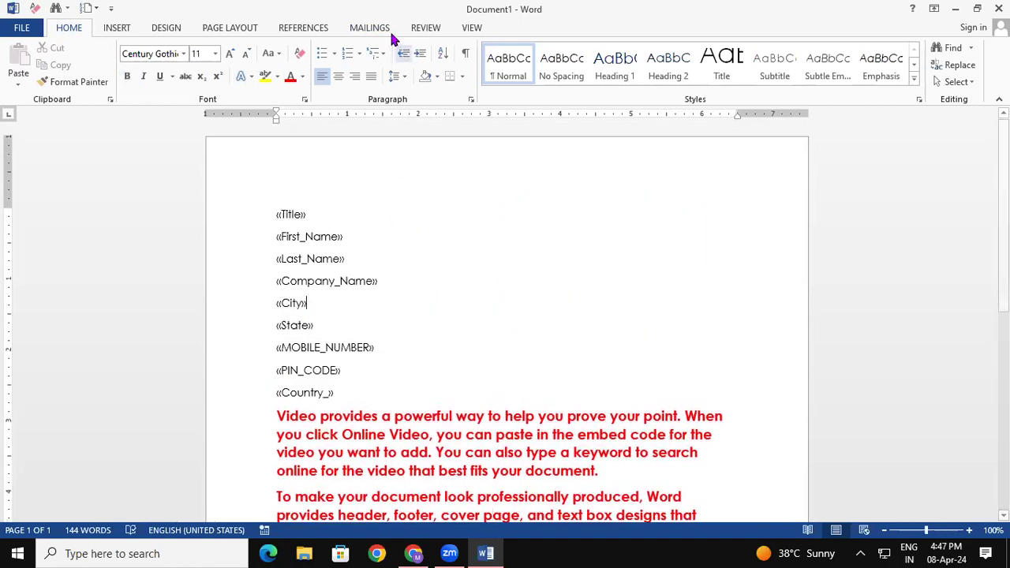
left_click(390, 32)
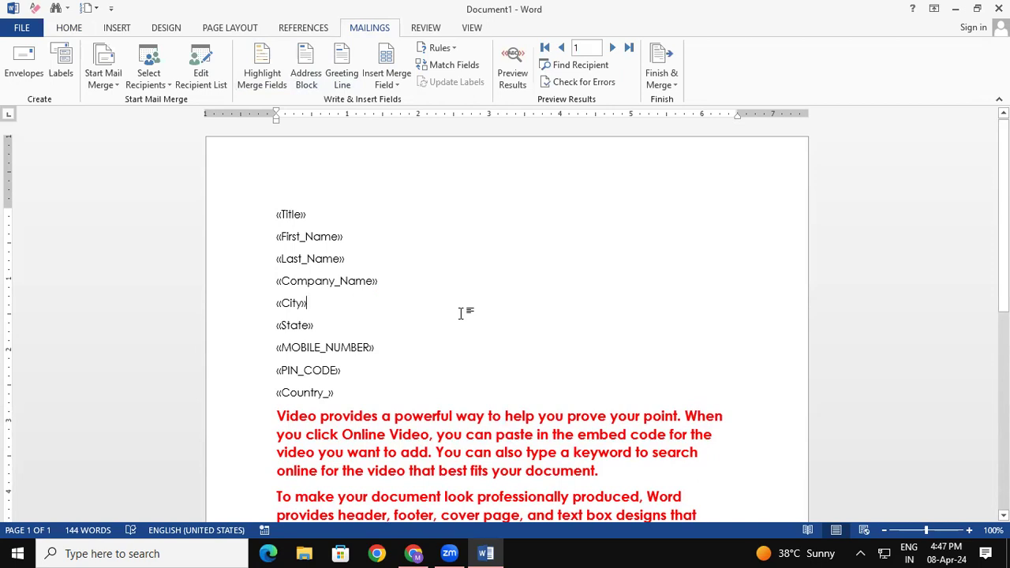
left_click(254, 83)
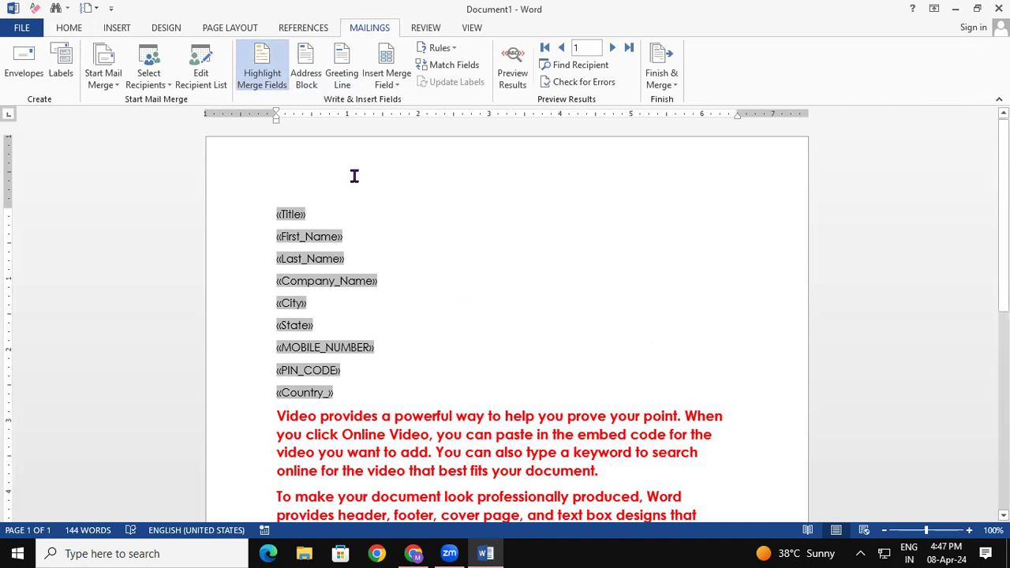
Turn off field shading and insert an «AddressBlock» after «City», previewing recipients 2–4
left_click(261, 71)
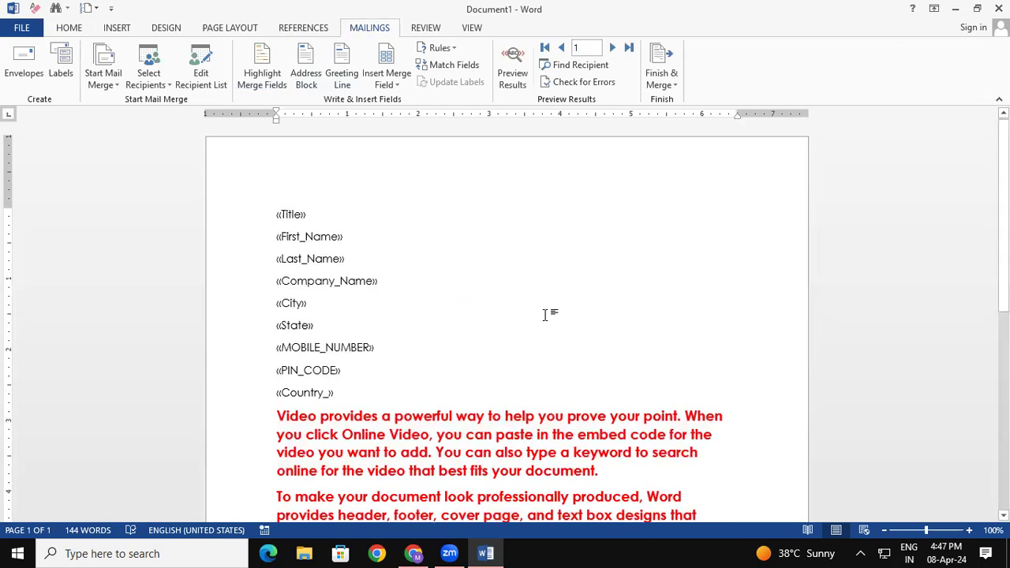
left_click(316, 79)
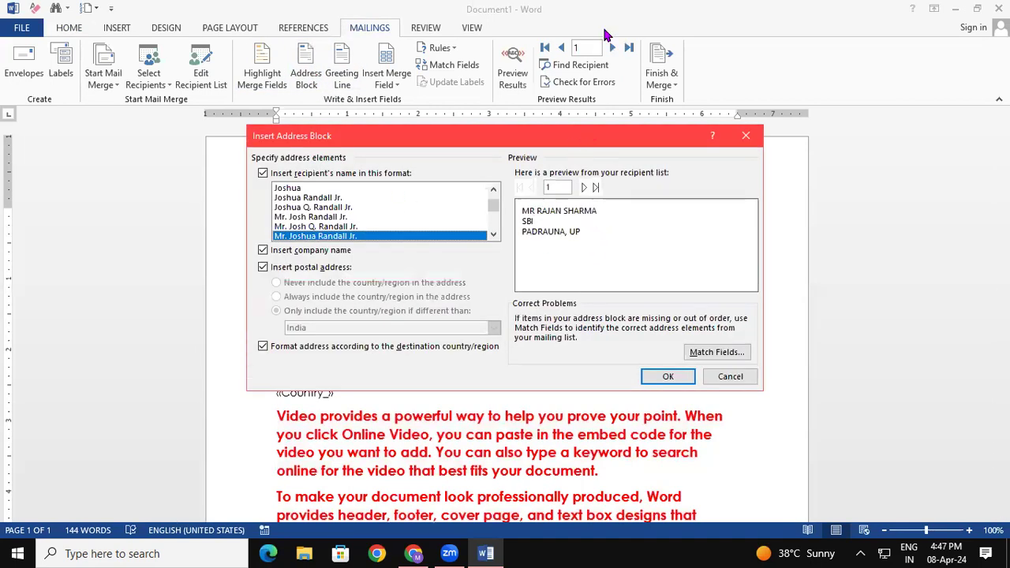
left_click_drag(587, 138, 619, 26)
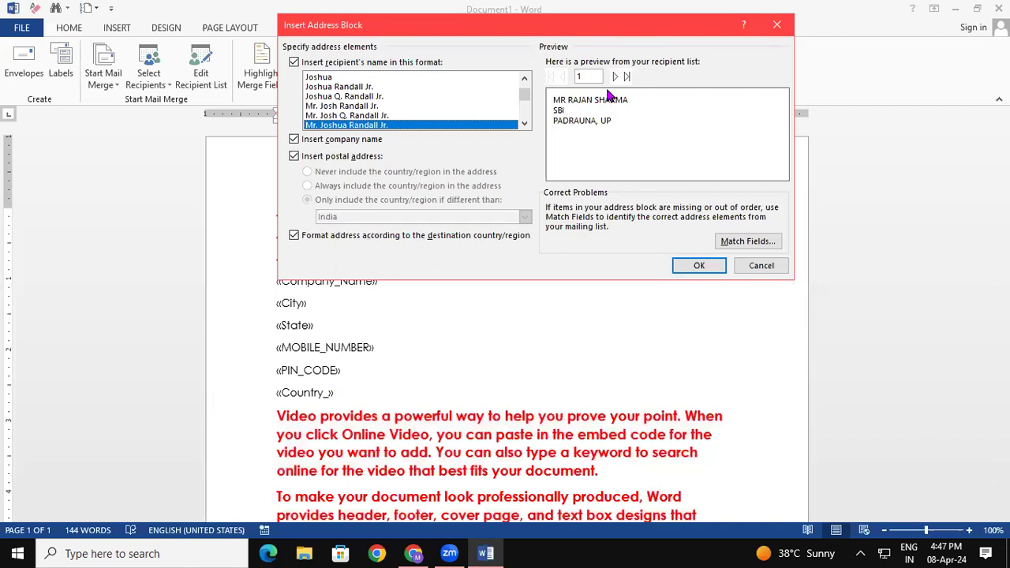
left_click(615, 76)
left_click(615, 76)
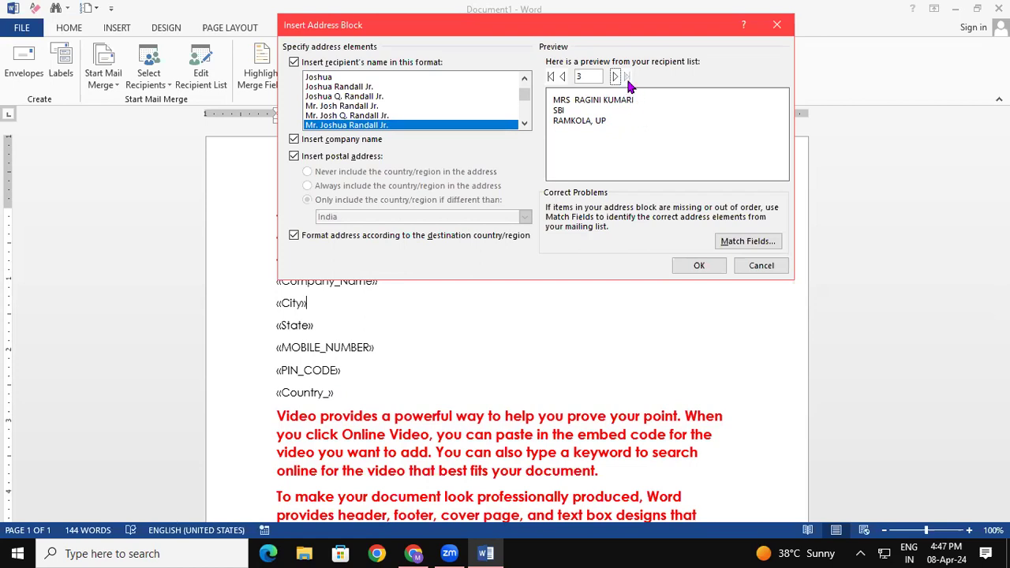
left_click(614, 76)
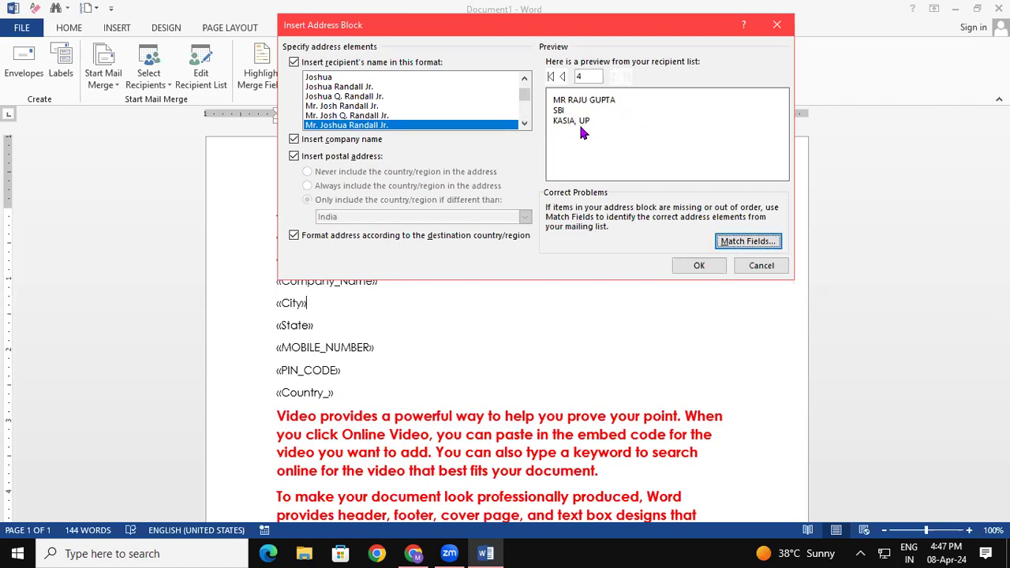
left_click(701, 266)
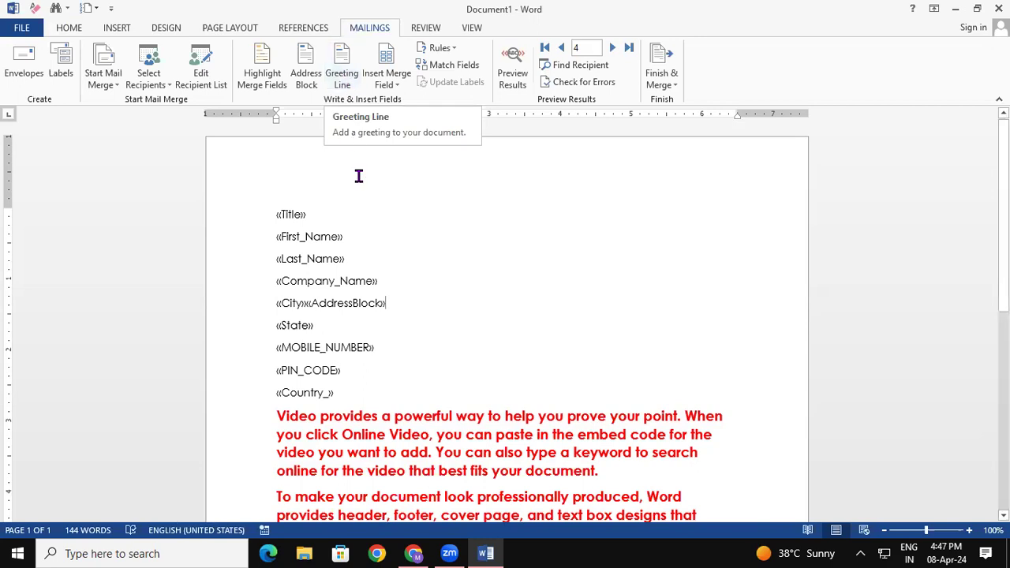
Insert a «GreetingLine» field on a new line above «Title», then show the Rules list
left_click(274, 214)
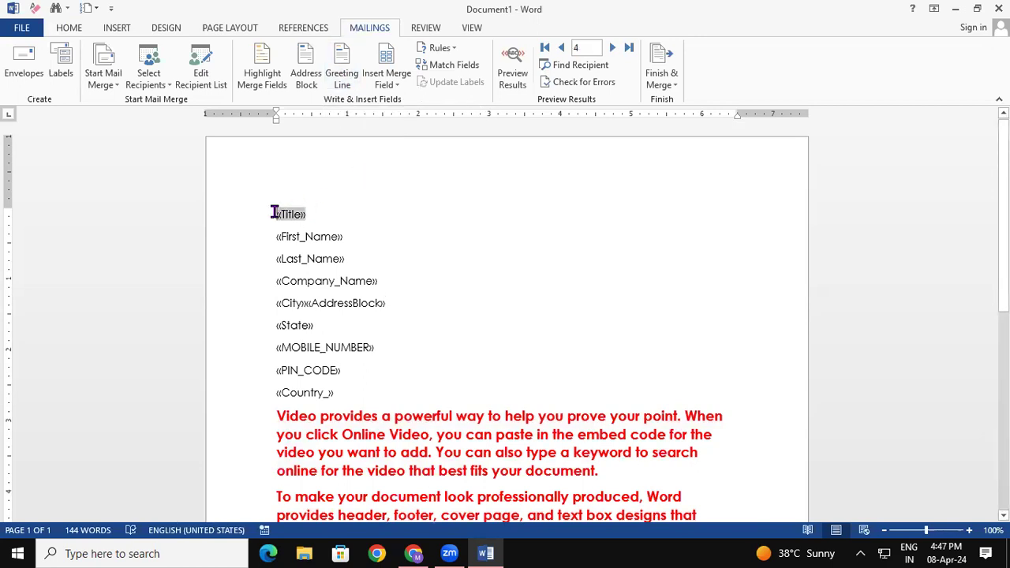
left_click(311, 206)
left_click(272, 216)
key("Return")
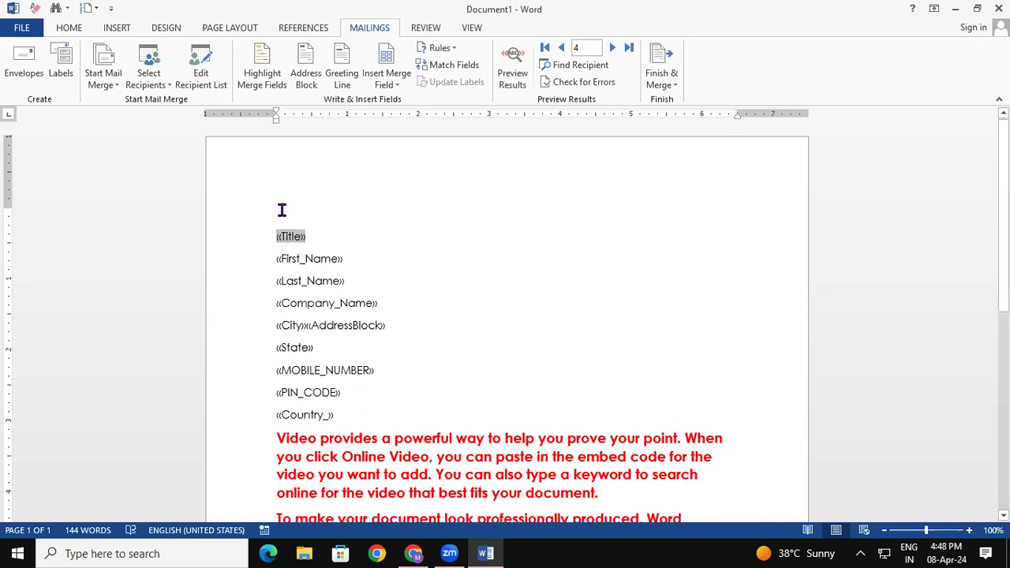
left_click(281, 210)
left_click(344, 76)
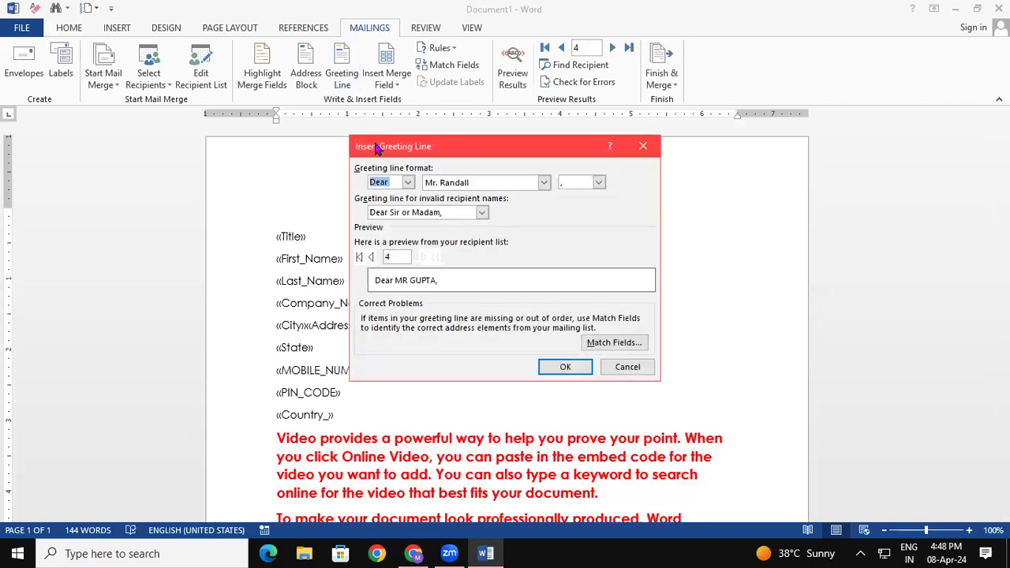
left_click(565, 367)
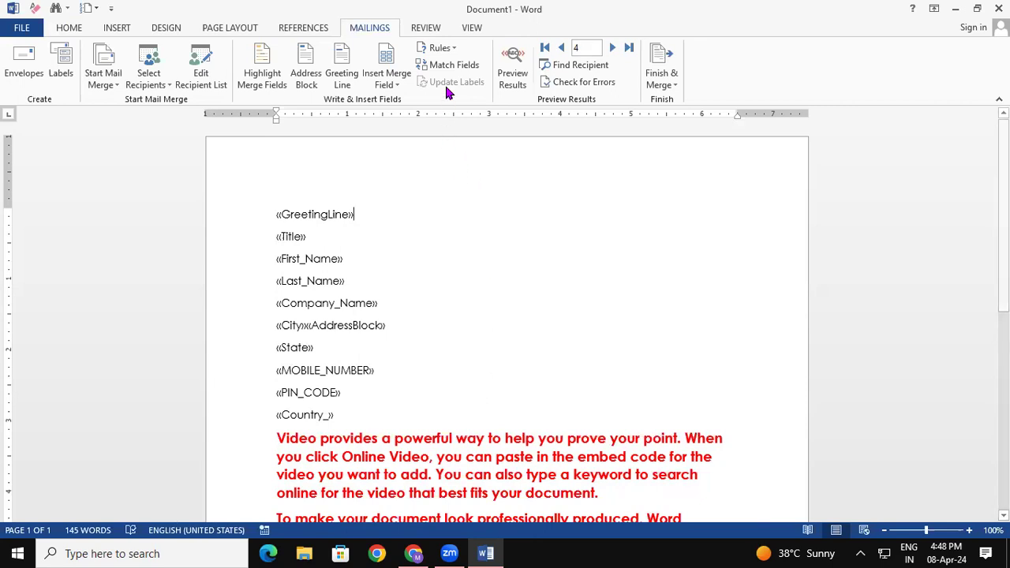
left_click(437, 49)
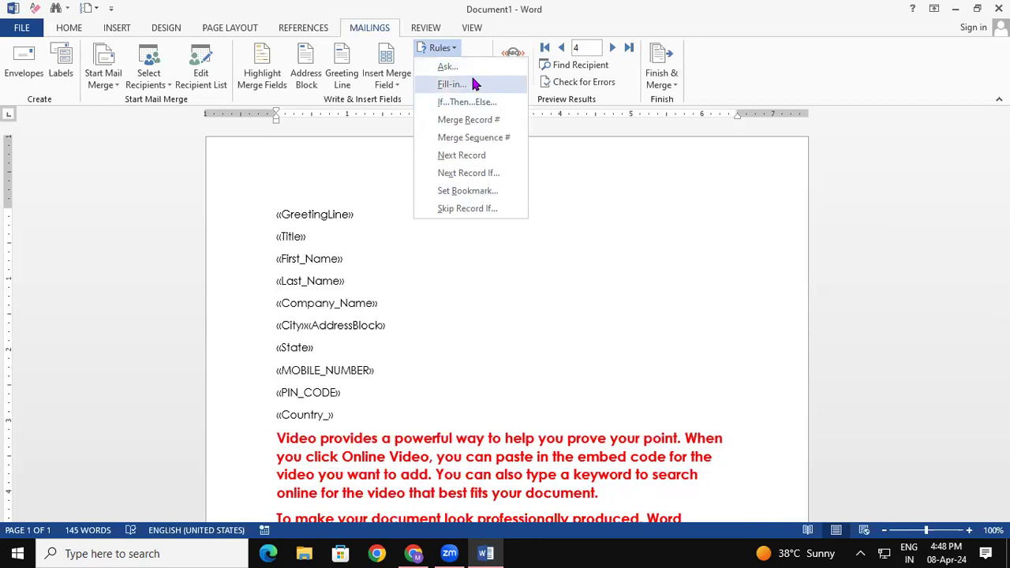
Dismiss the Rules list and check the Match Fields mappings, leaving them unchanged
left_click(593, 215)
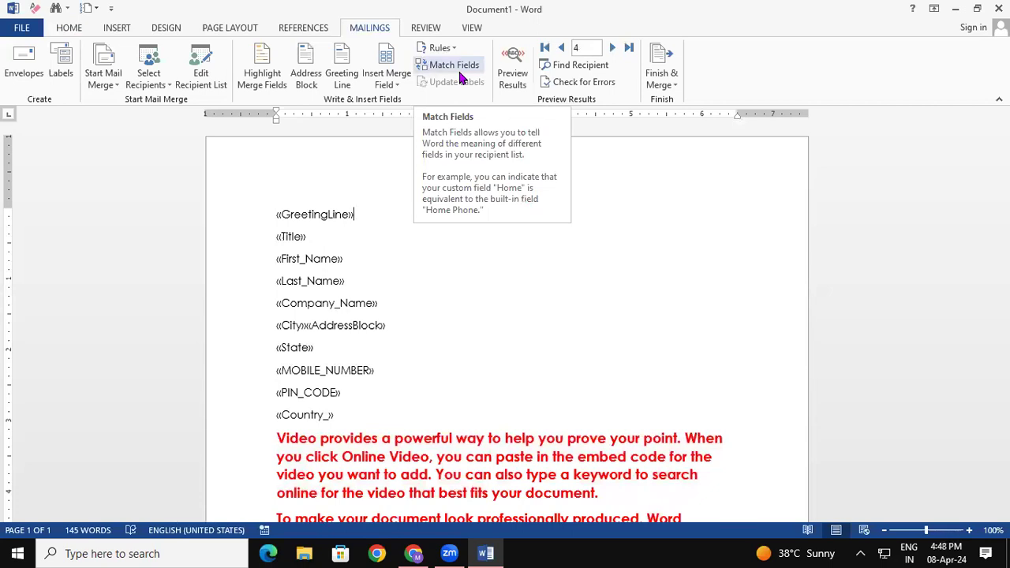
left_click(460, 72)
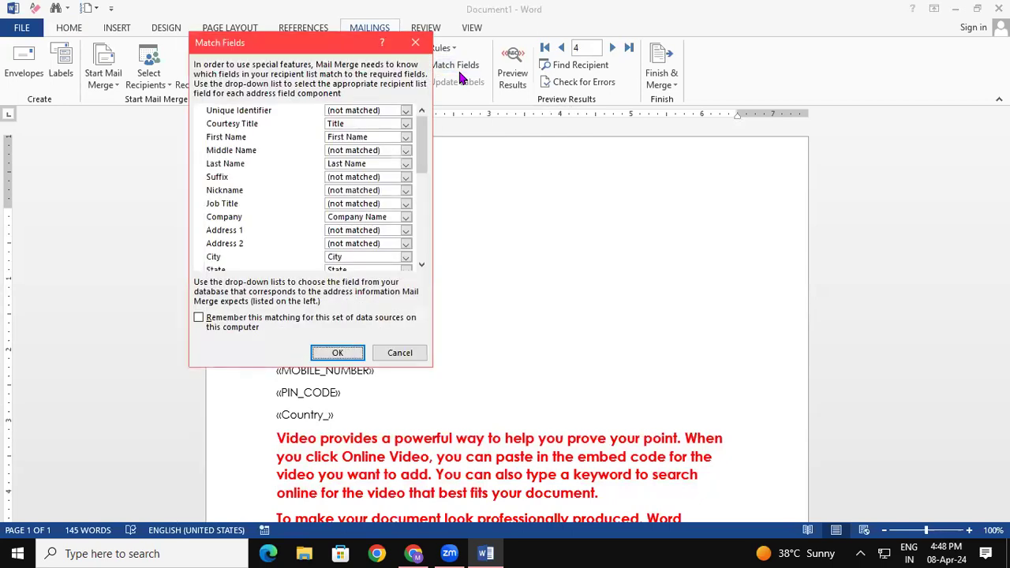
scroll(308, 190, "down", 2)
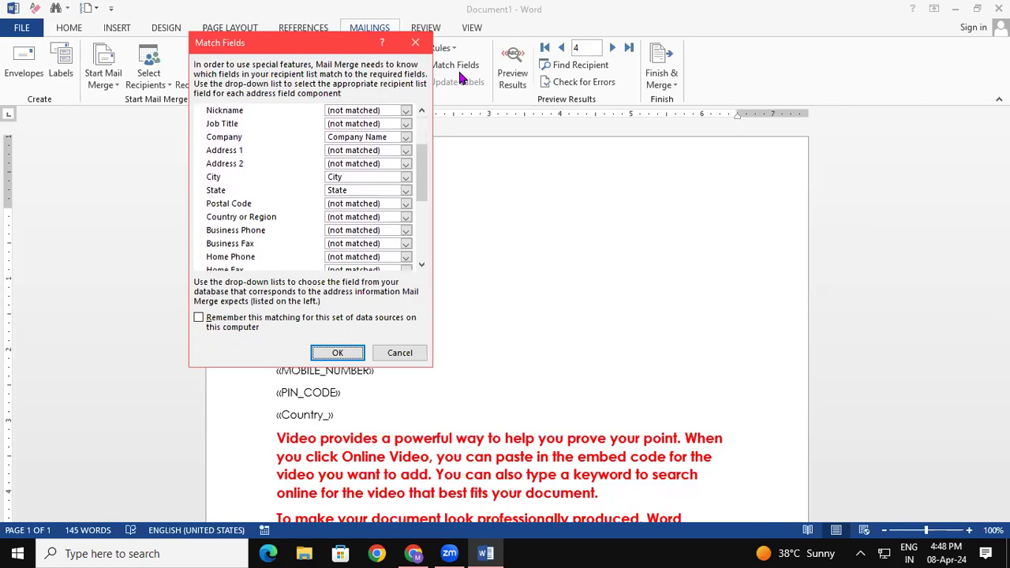
scroll(308, 189, "up", 1)
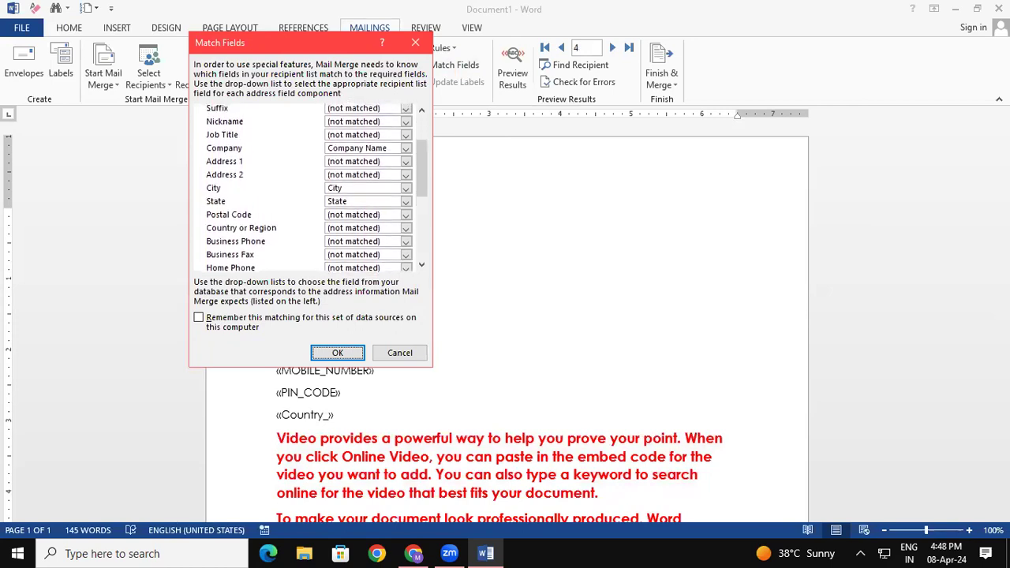
scroll(308, 190, "up", 1)
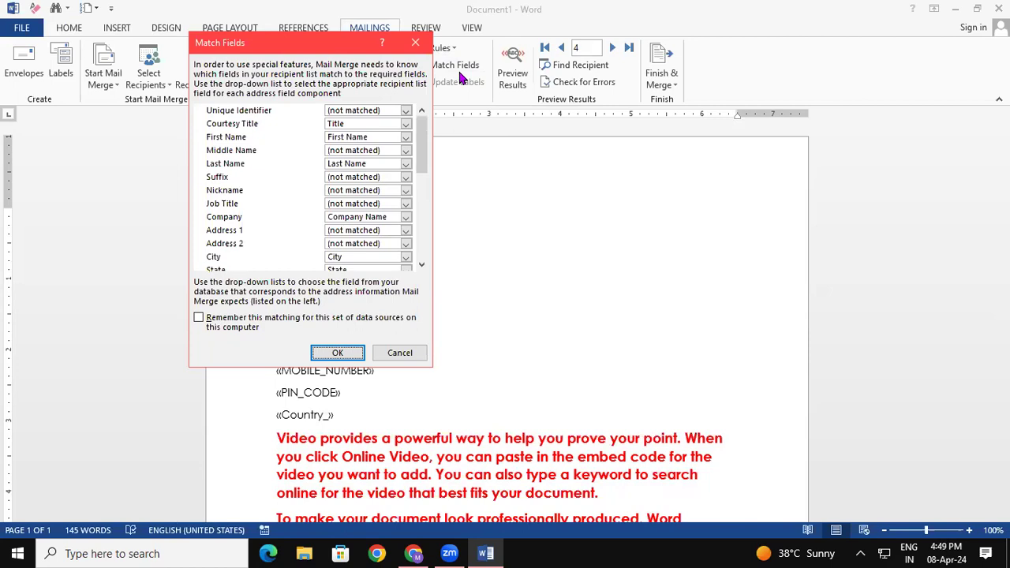
left_click(323, 354)
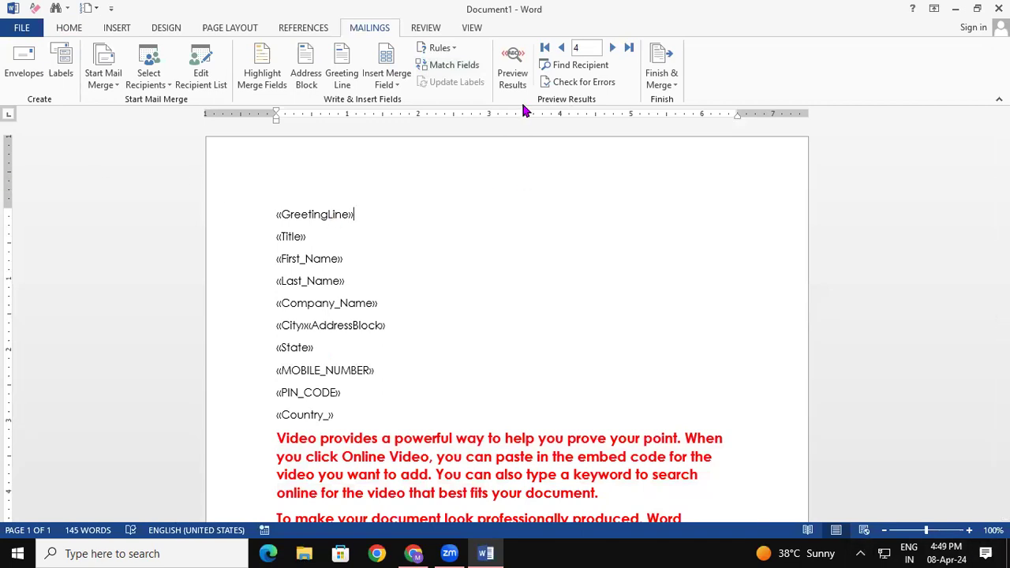
Preview the letter with recipient data, stepping back from record 4 to record 1
left_click(512, 79)
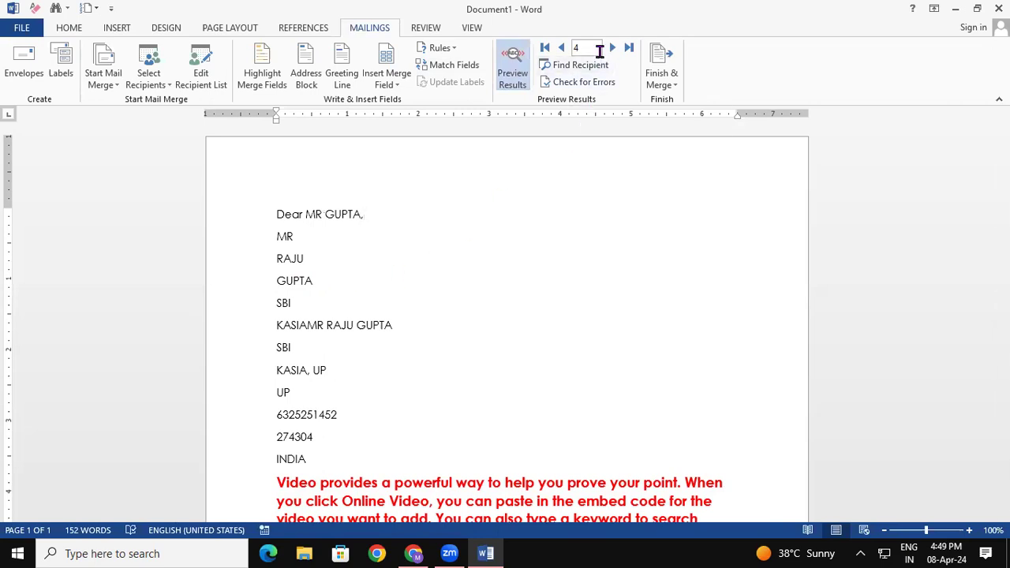
left_click(559, 49)
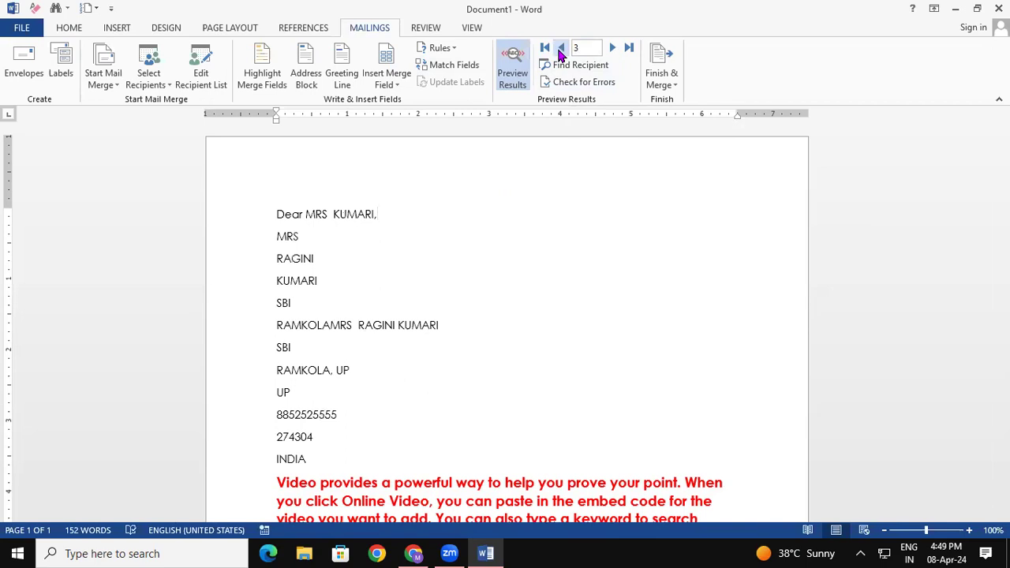
left_click(560, 49)
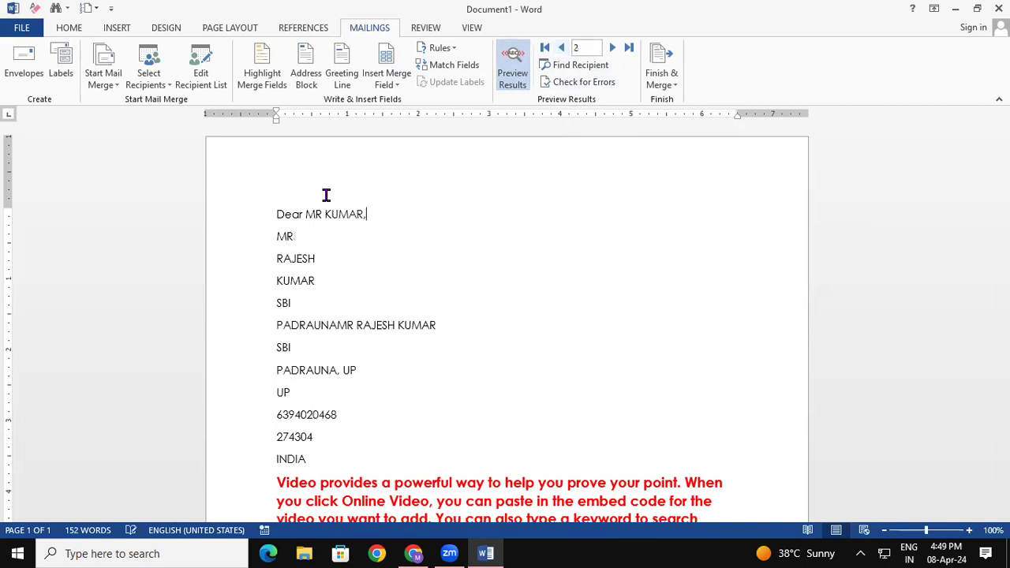
left_click(559, 49)
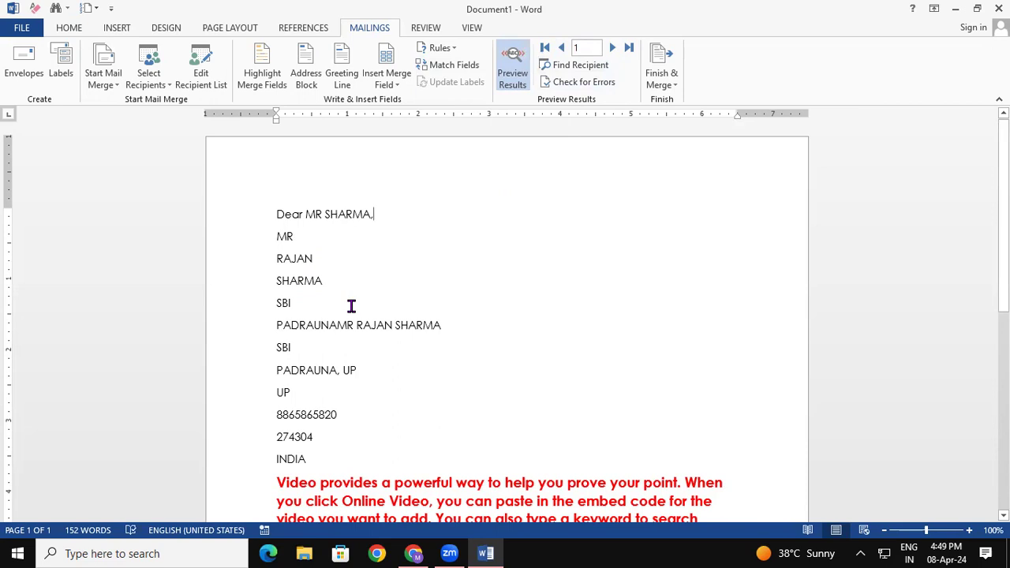
left_click(513, 74)
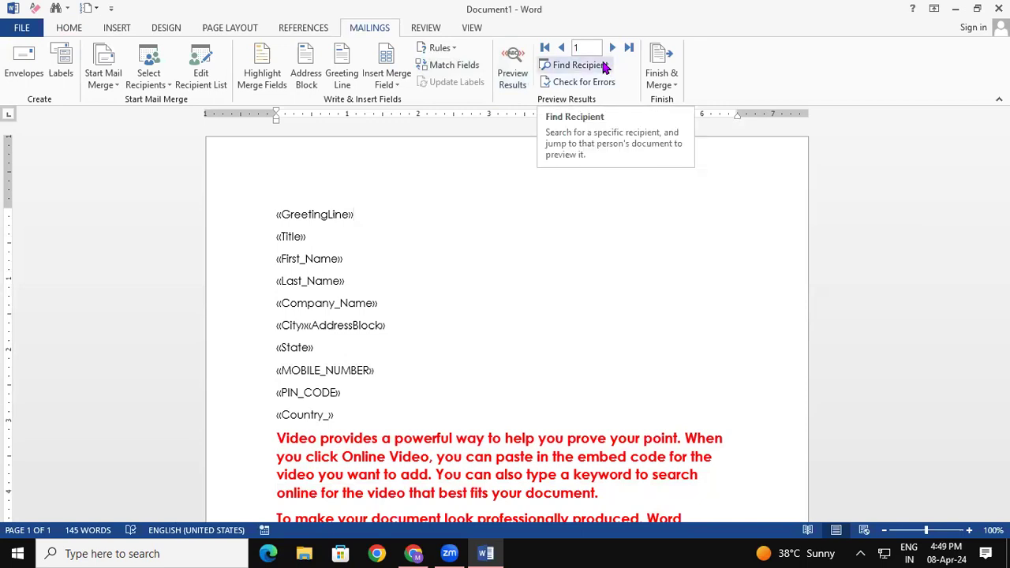
left_click(509, 75)
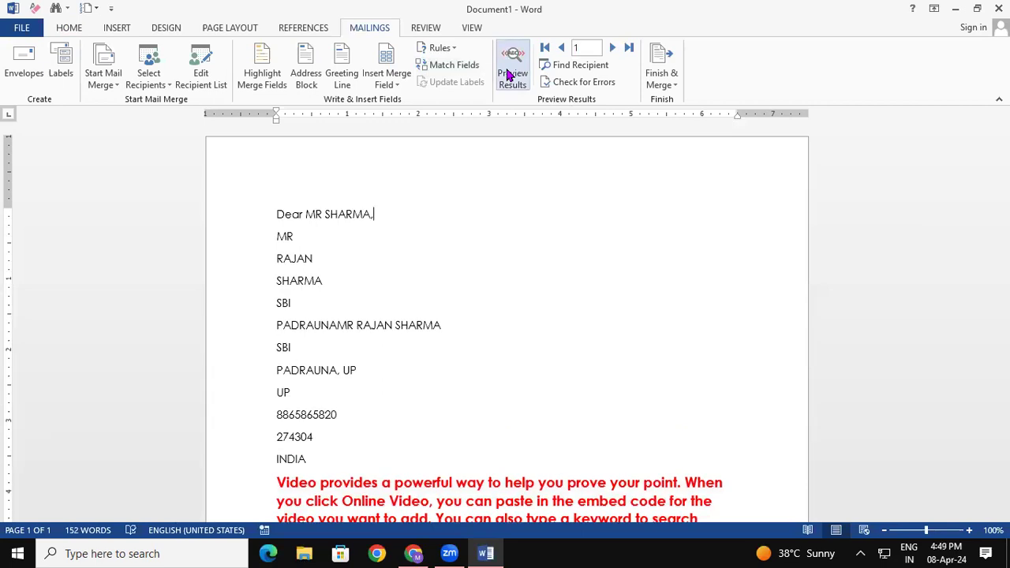
Find the recipients named 'RAJU' and then 'GINI' in the merge preview
left_click(600, 69)
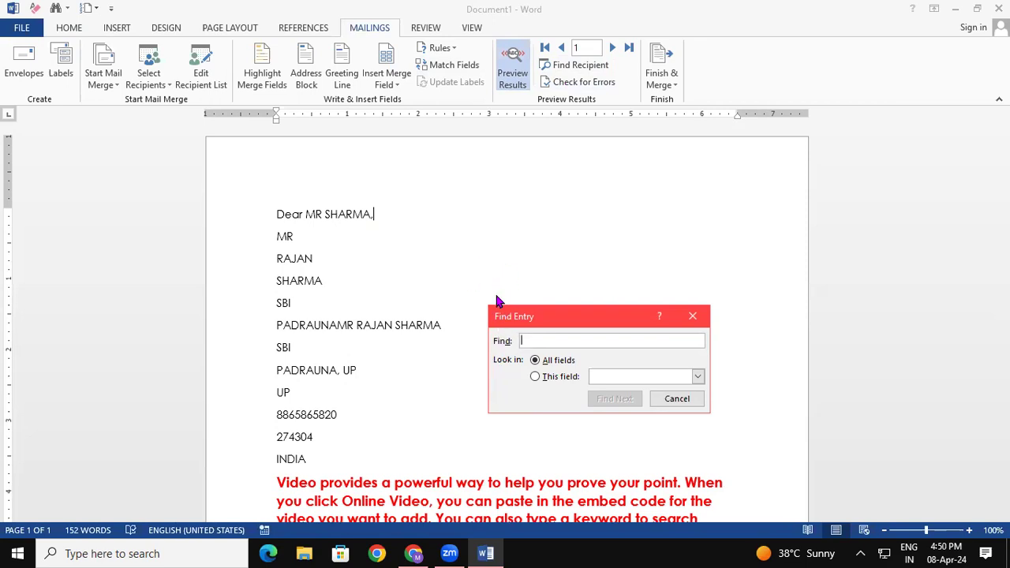
type("RAJU")
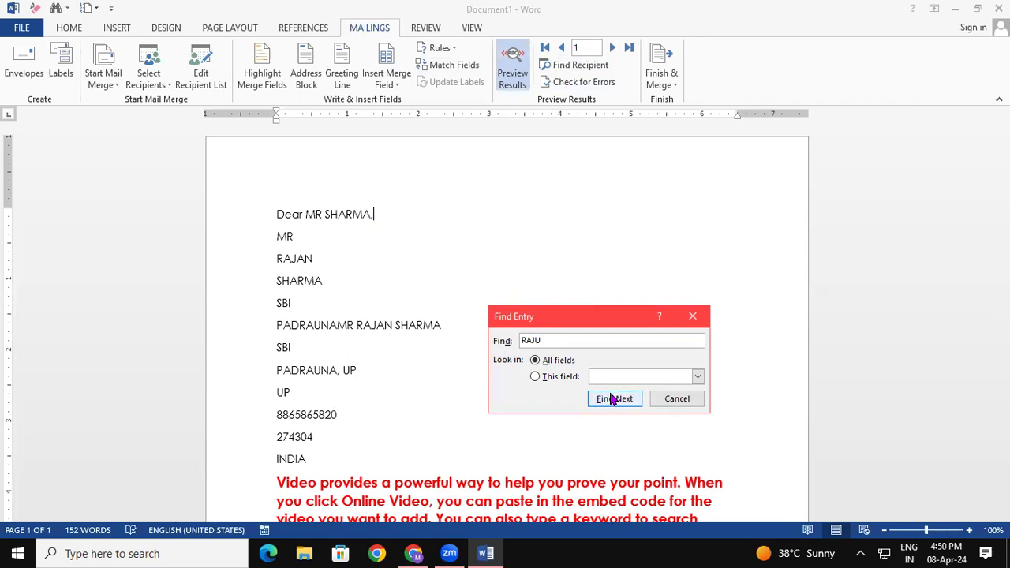
left_click(613, 400)
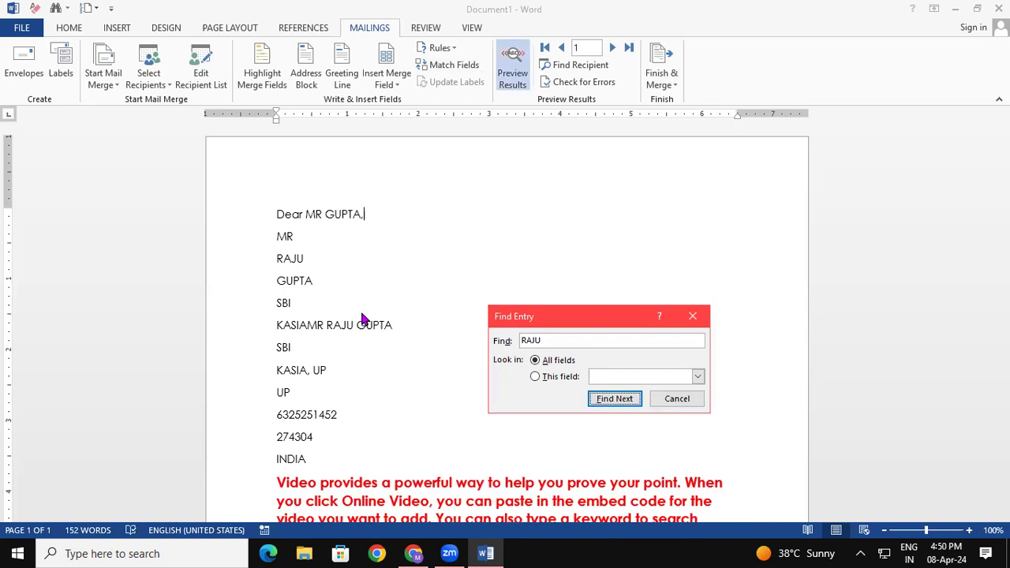
left_click(557, 342)
key("BackSpace")
key("BackSpace")
type("GINI")
left_click(598, 401)
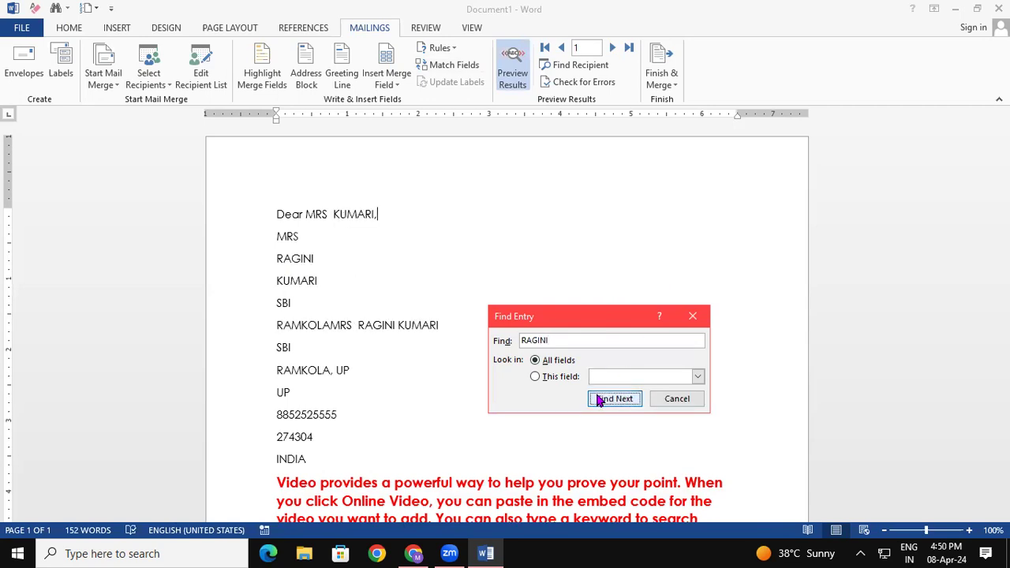
Close the recipient search, show the merge field codes again, and list the Finish & Merge choices
left_click(693, 316)
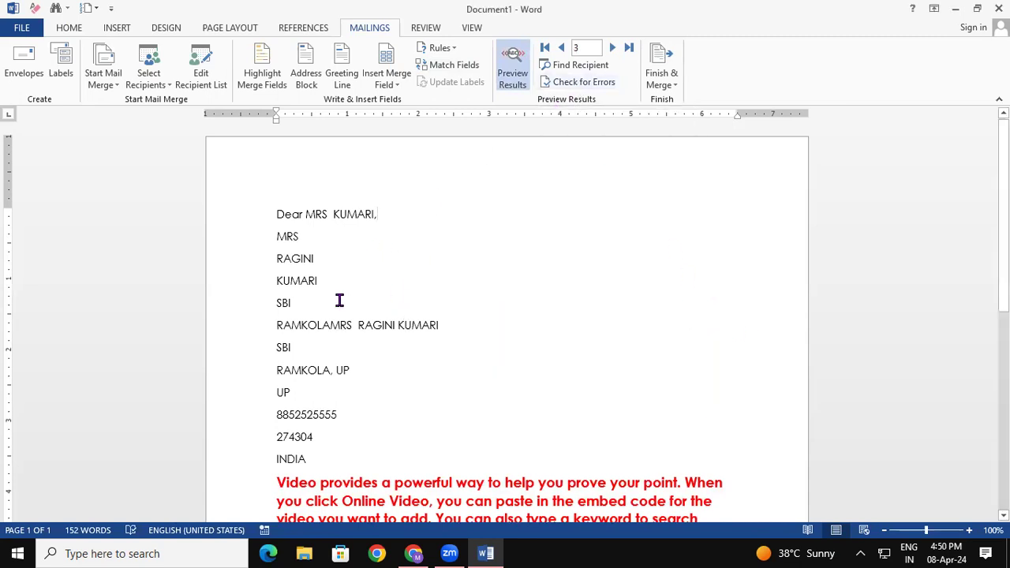
left_click(511, 73)
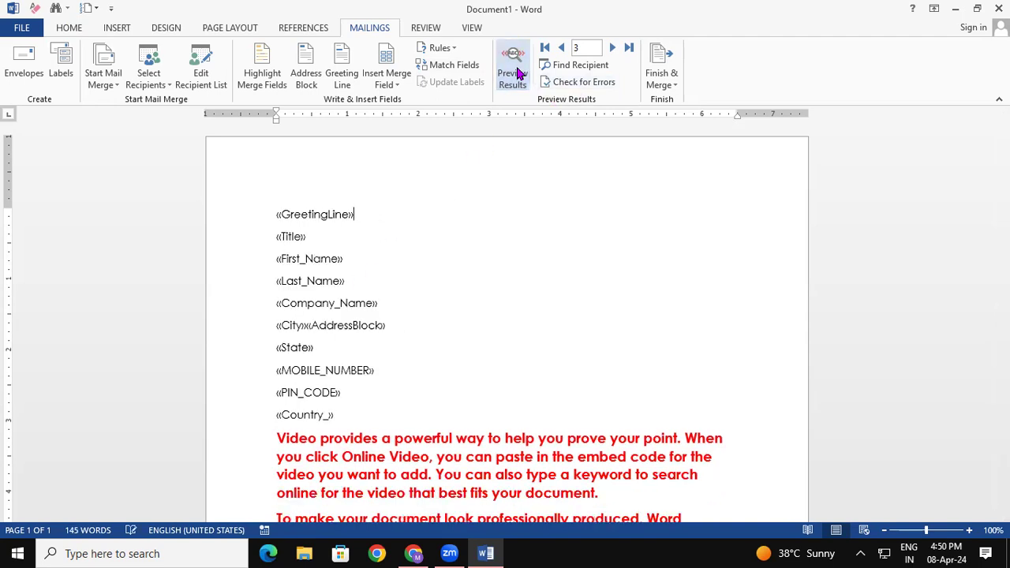
left_click(672, 81)
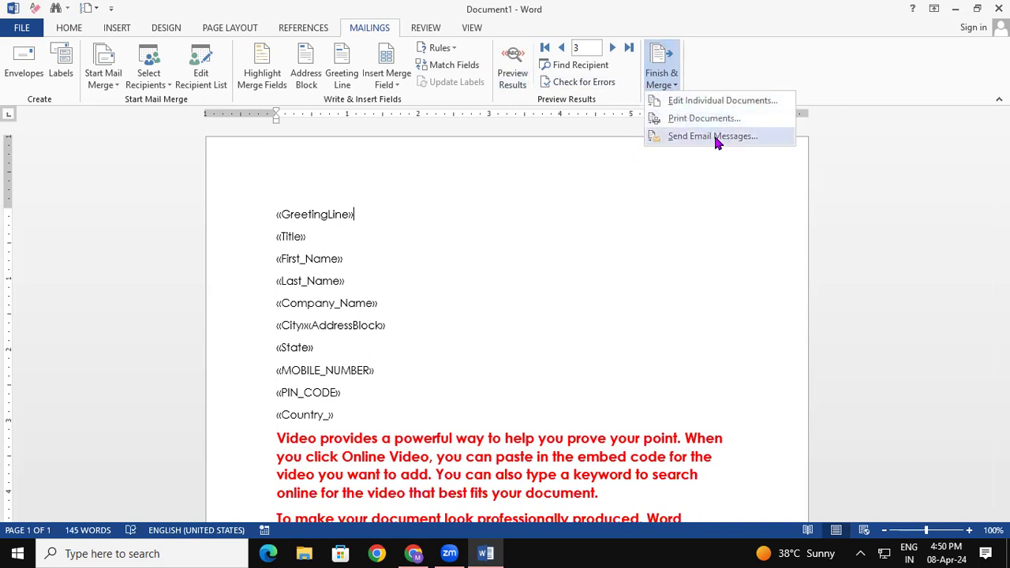
Merge records 1 to 4 into a new editable document of individual letters
left_click(721, 103)
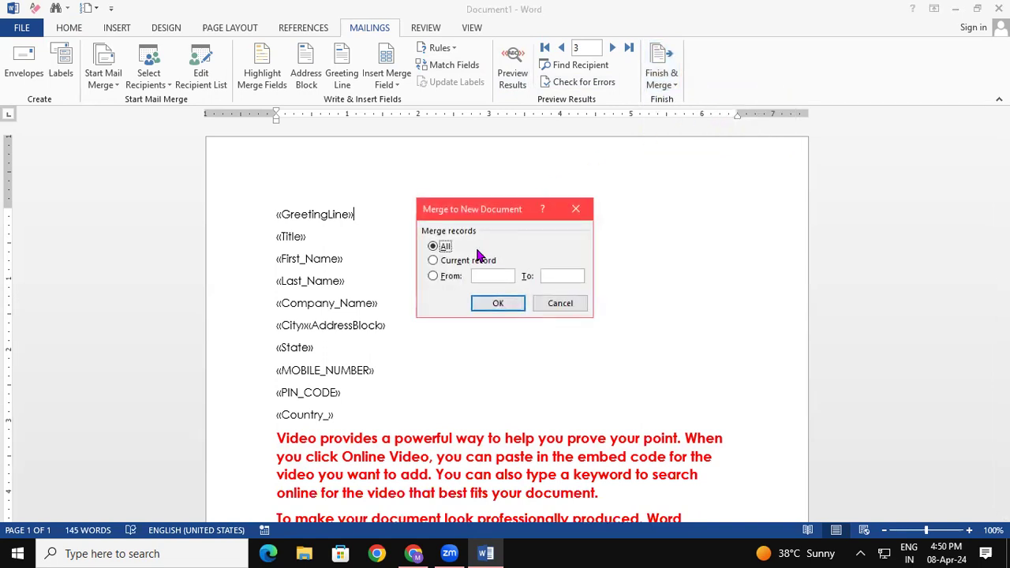
left_click(442, 276)
type("1")
left_click(558, 276)
type("4")
left_click(514, 303)
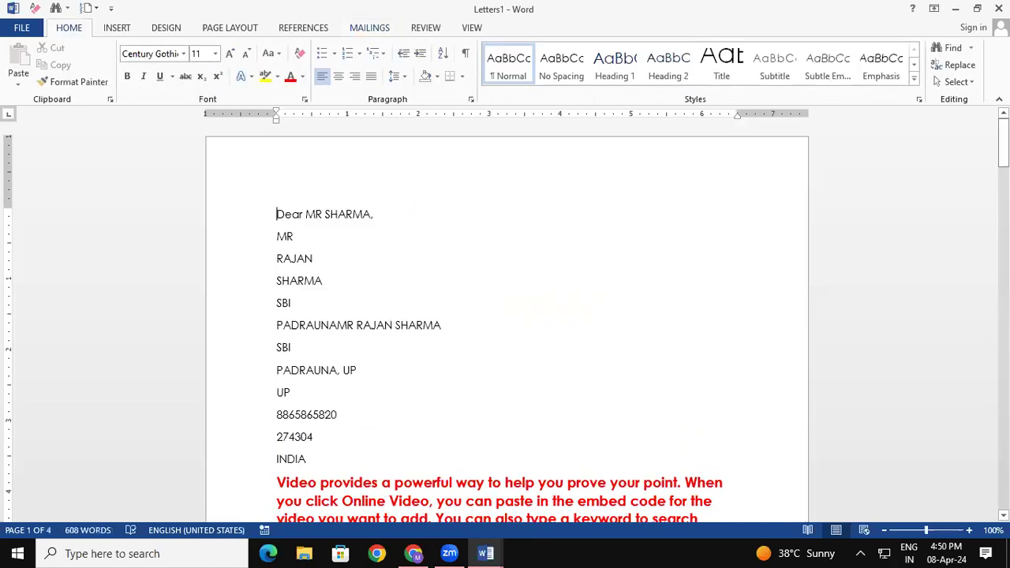
Scroll through Letters1 and open its print preview at page 4 of 4
left_click_drag(1003, 144, 1003, 454)
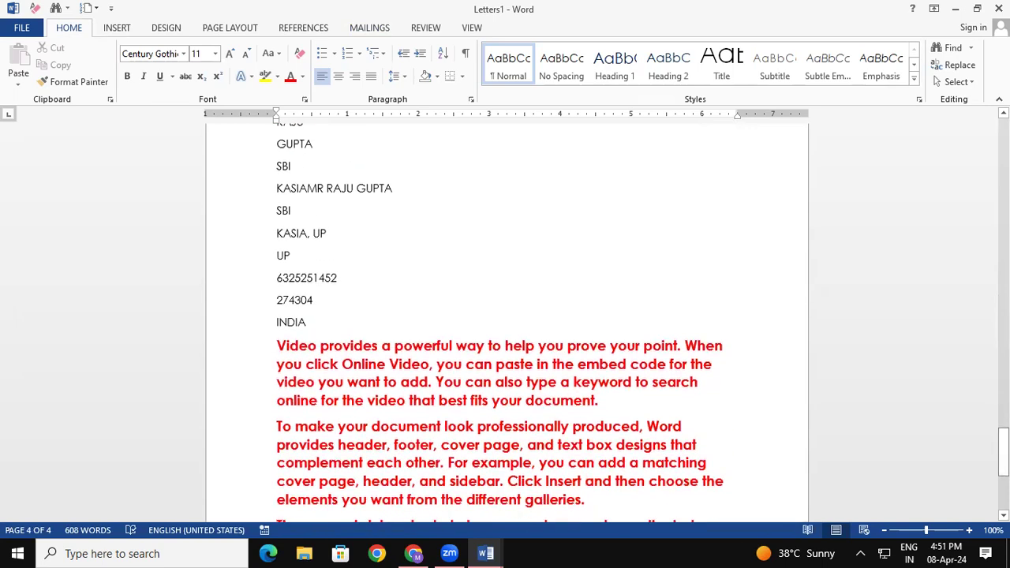
left_click(382, 30)
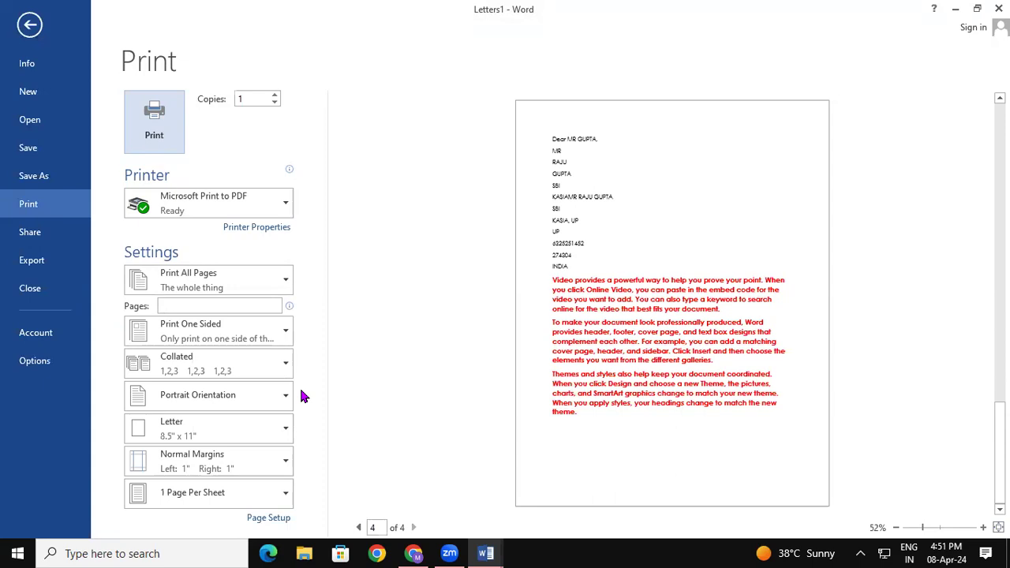
left_click(842, 553)
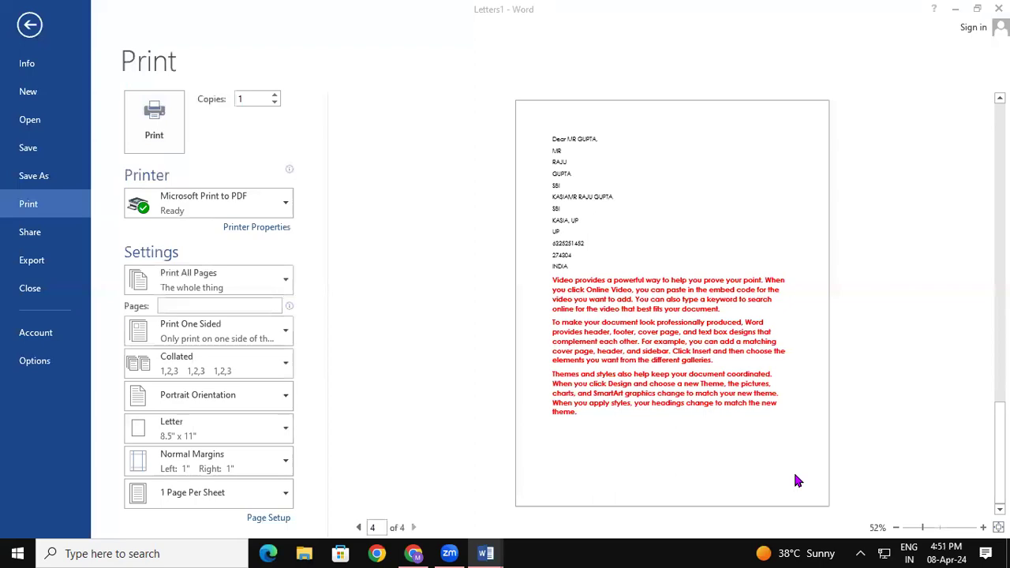